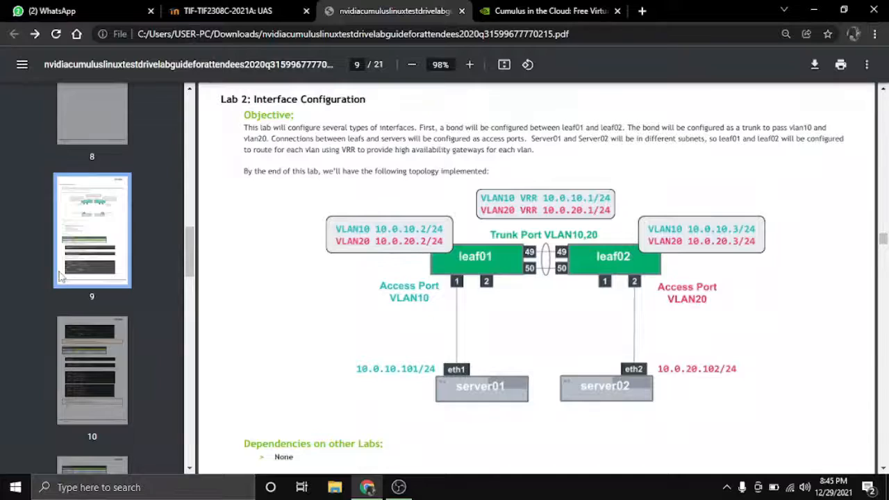
{"action": "scroll", "coordinate": [60, 276], "scroll_direction": "up", "scroll_amount": 10}
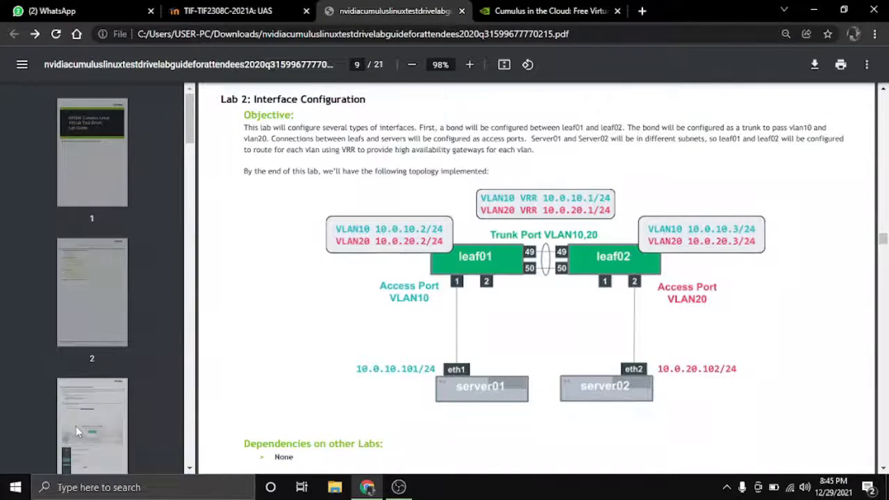
{"action": "left_click", "coordinate": [77, 432]}
{"action": "scroll", "coordinate": [361, 282], "scroll_direction": "down", "scroll_amount": 5}
{"action": "scroll", "coordinate": [519, 277], "scroll_direction": "up", "scroll_amount": 2}
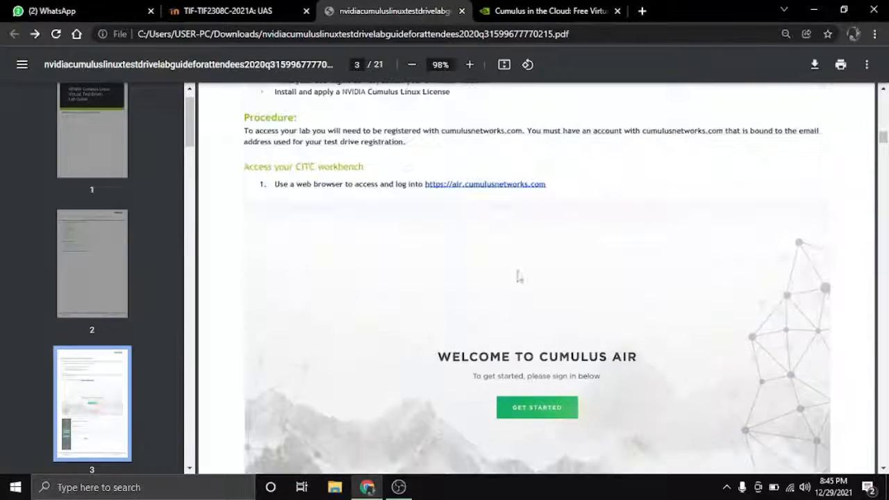
{"action": "left_click", "coordinate": [507, 183]}
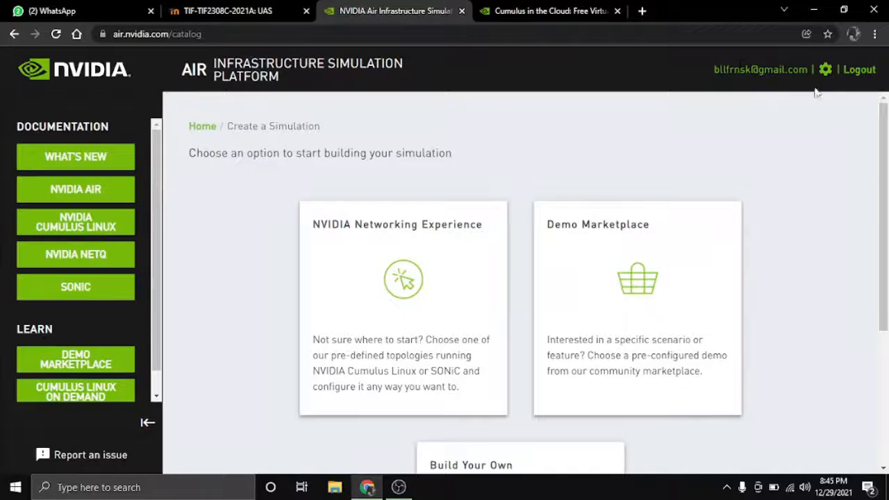
Step: Start a Build Your Own simulation using the Create your own topology editor
{"action": "scroll", "coordinate": [417, 291], "scroll_direction": "down", "scroll_amount": 2}
{"action": "left_click", "coordinate": [484, 376]}
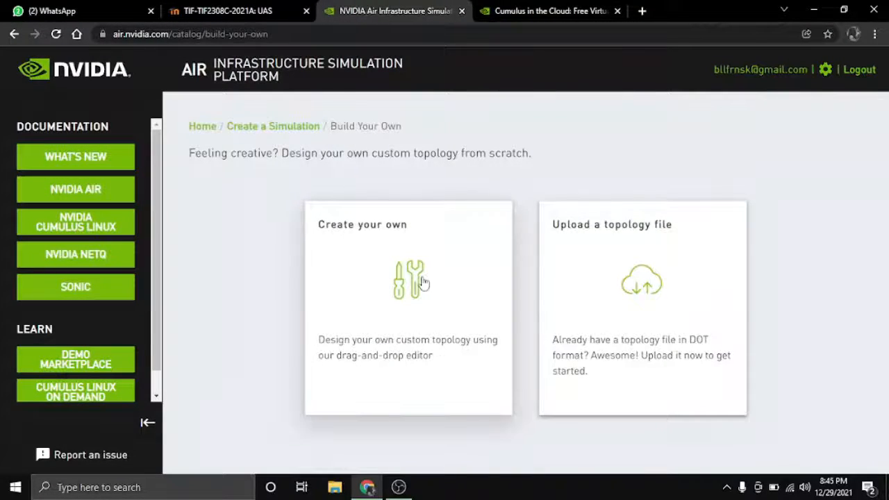
{"action": "left_click", "coordinate": [434, 301]}
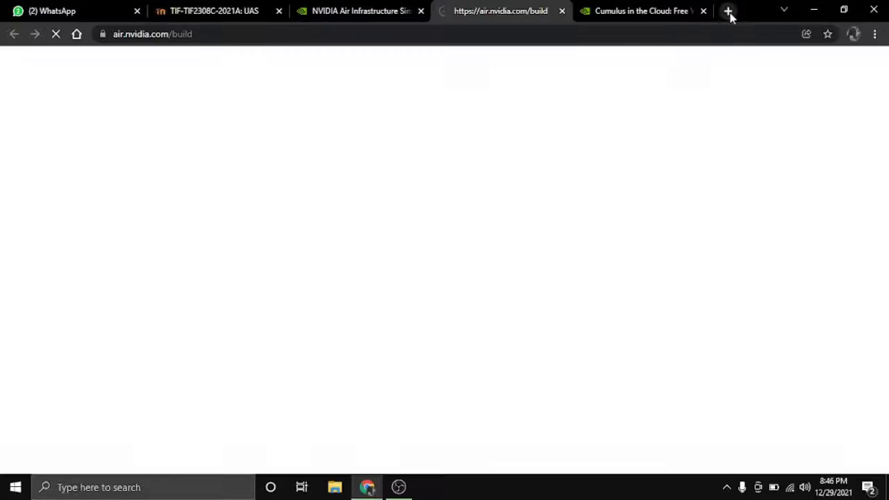
Step: Reopen the lab guide PDF from the browser's downloads and create a topology project named Lab 2
{"action": "key", "text": "ctrl+j"}
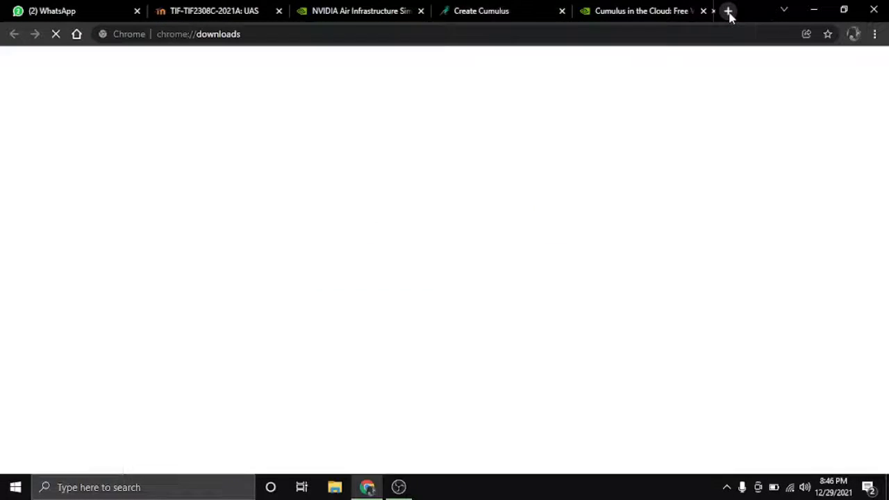
{"action": "left_click", "coordinate": [475, 140]}
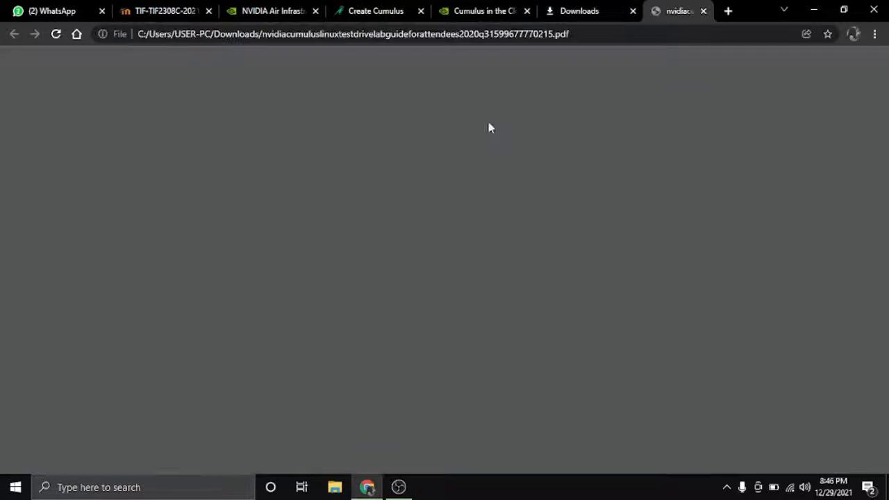
{"action": "left_click", "coordinate": [383, 8]}
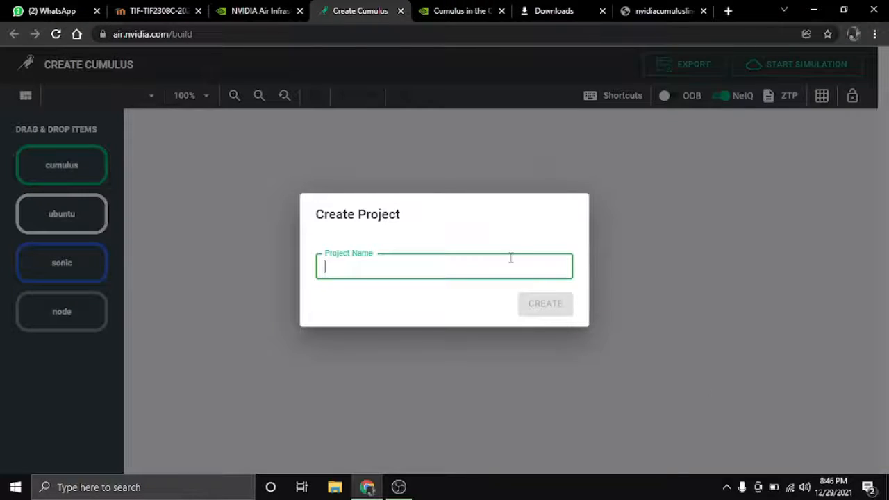
{"action": "type", "text": "Lab 2"}
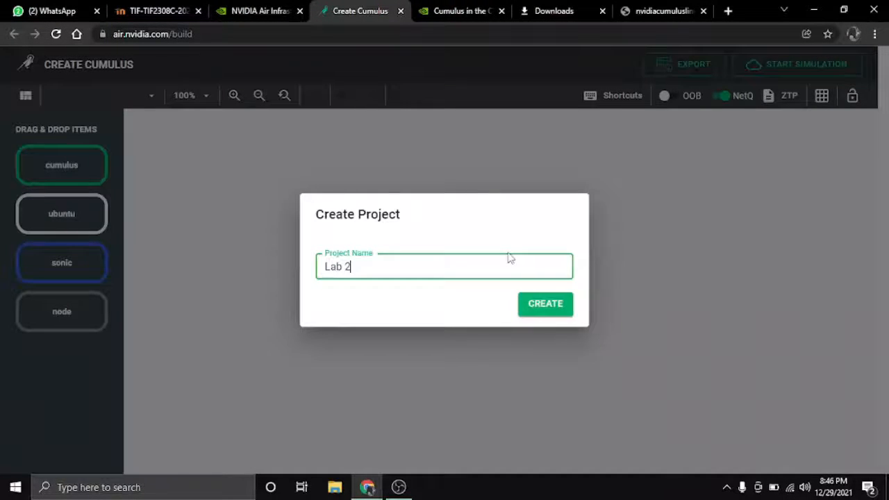
{"action": "key", "text": "Return"}
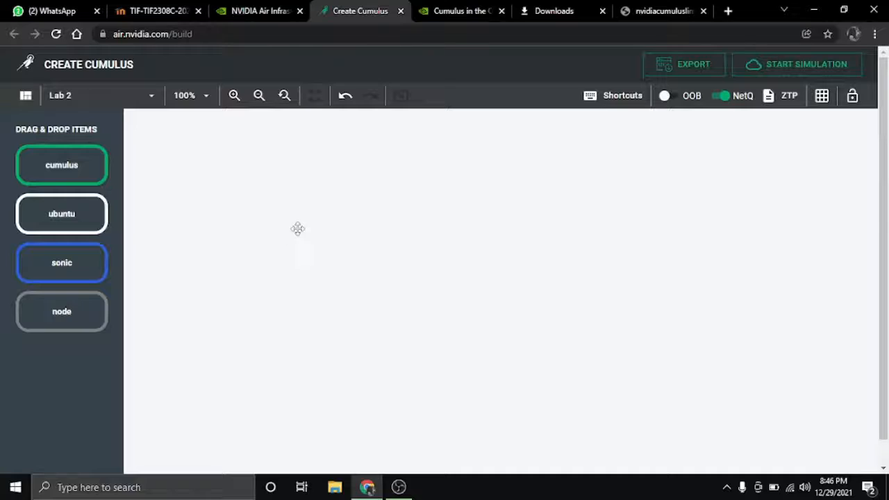
Step: Add two cumulus nodes to the canvas and place them side by side in the upper half
{"action": "left_click_drag", "start_coordinate": [82, 178], "coordinate": [367, 236]}
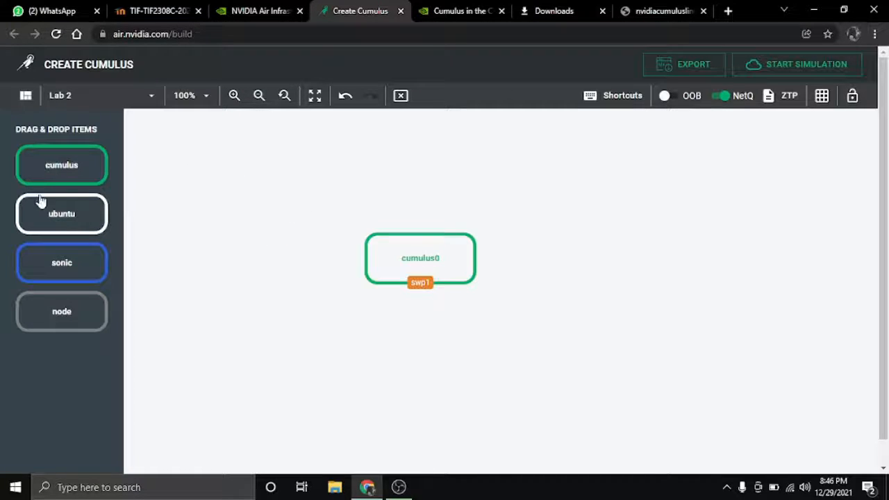
{"action": "left_click_drag", "start_coordinate": [74, 165], "coordinate": [651, 264]}
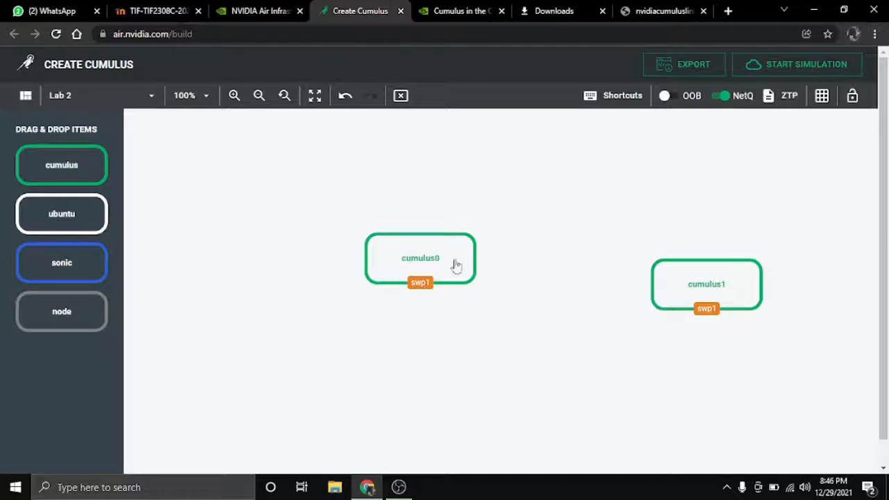
{"action": "left_click_drag", "start_coordinate": [454, 264], "coordinate": [344, 248]}
{"action": "left_click_drag", "start_coordinate": [667, 283], "coordinate": [502, 244]}
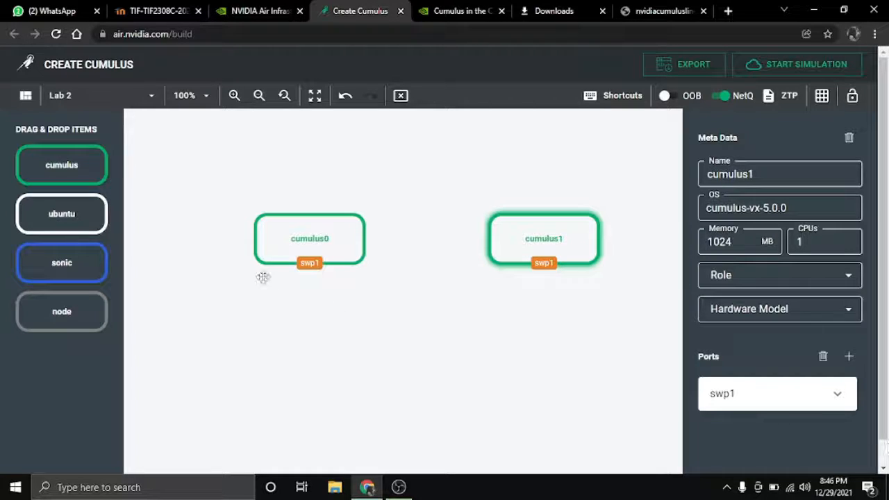
Step: Add two ubuntu nodes below the cumulus nodes and move ubuntu0 directly beneath cumulus0
{"action": "left_click_drag", "start_coordinate": [85, 214], "coordinate": [332, 379]}
{"action": "left_click_drag", "start_coordinate": [85, 220], "coordinate": [570, 409]}
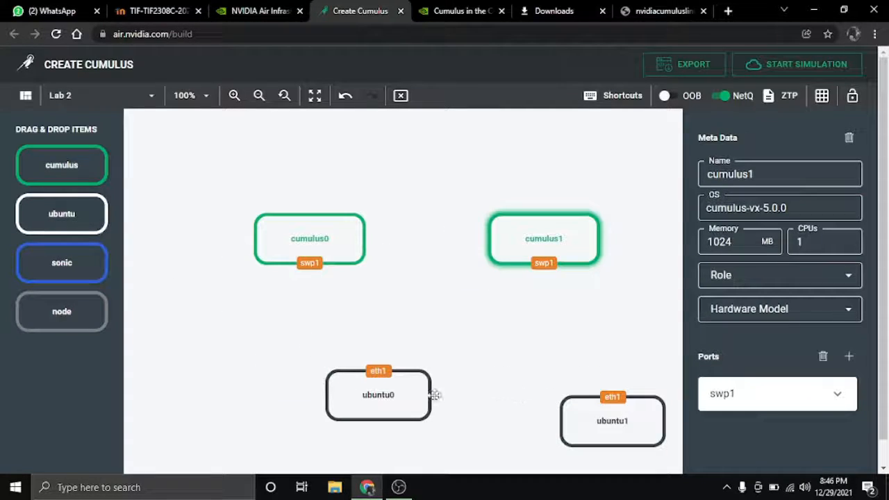
{"action": "left_click_drag", "start_coordinate": [387, 404], "coordinate": [314, 404]}
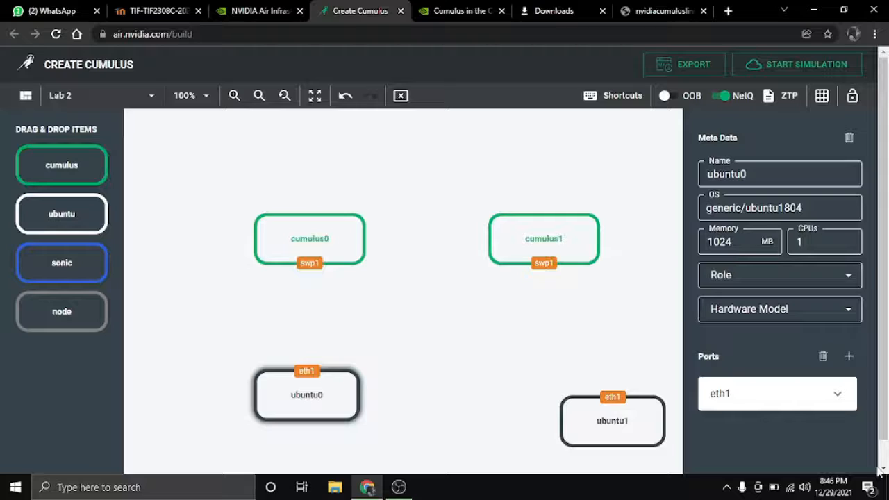
Step: Check the Lab 2 topology on page 9 of the lab guide and move ubuntu1 beneath cumulus1, level with ubuntu0
{"action": "left_click", "coordinate": [661, 11]}
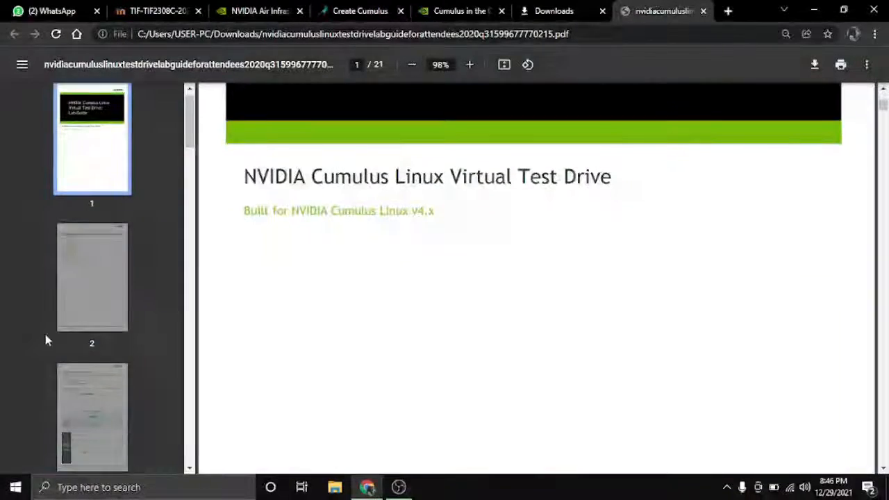
{"action": "scroll", "coordinate": [43, 348], "scroll_direction": "down", "scroll_amount": 5}
{"action": "scroll", "coordinate": [43, 389], "scroll_direction": "down", "scroll_amount": 5}
{"action": "left_click", "coordinate": [70, 389]}
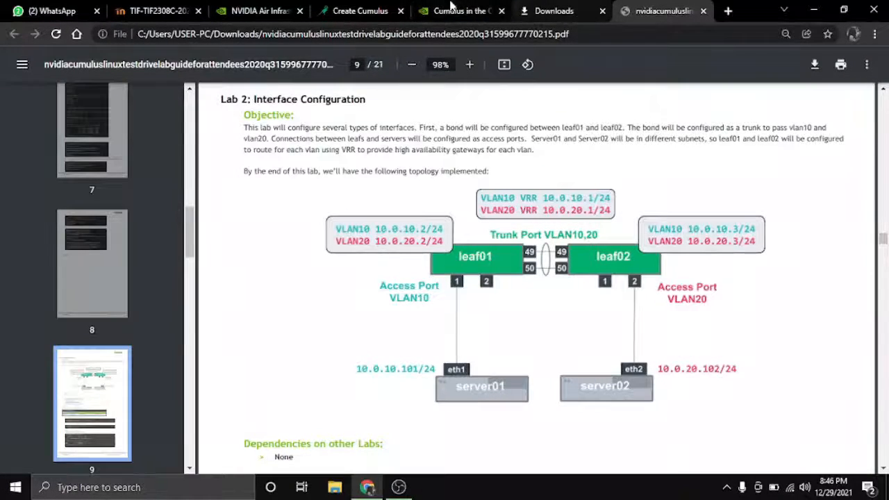
{"action": "left_click", "coordinate": [601, 11]}
{"action": "left_click", "coordinate": [457, 10]}
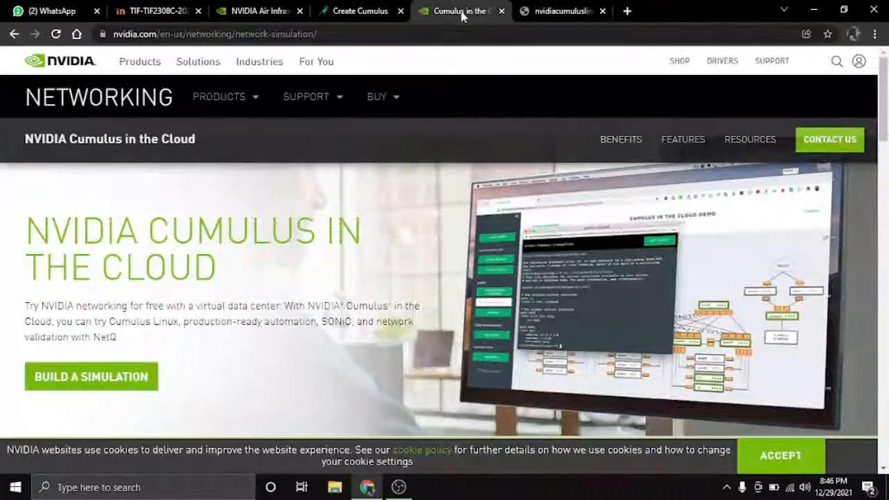
{"action": "left_click", "coordinate": [362, 10]}
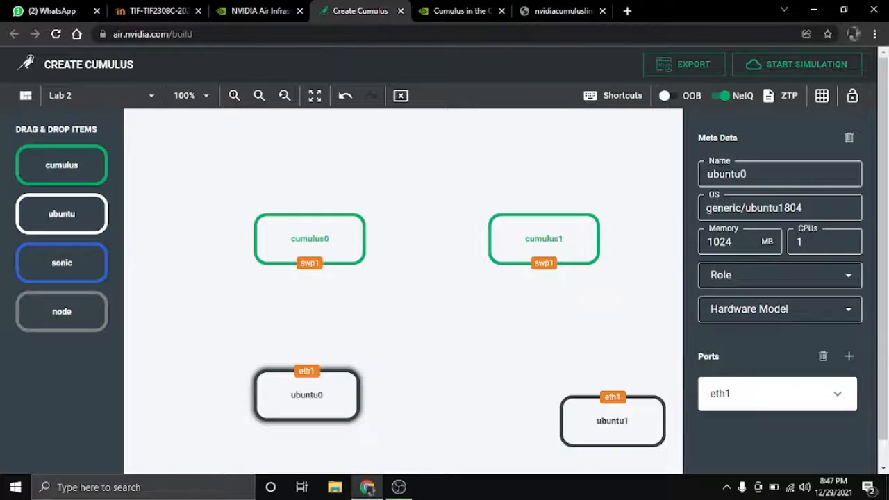
{"action": "left_click_drag", "start_coordinate": [621, 430], "coordinate": [562, 402]}
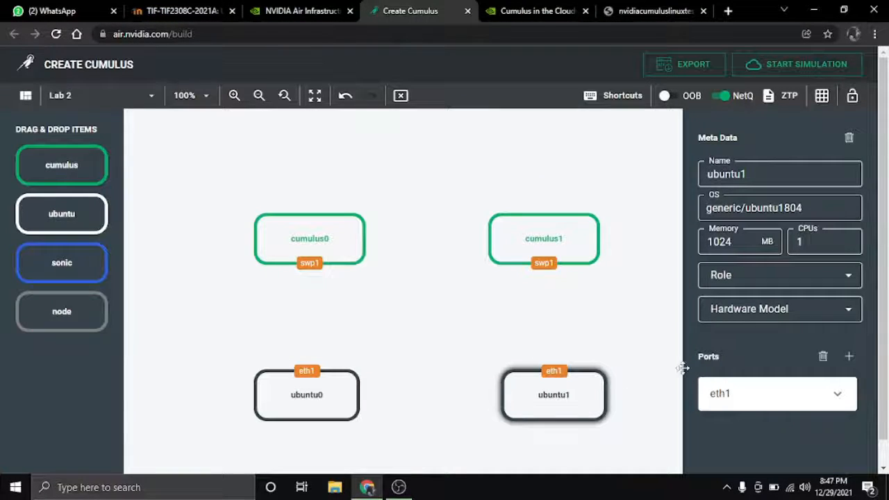
Step: Set the operating system of the cumulus0 node to cumulus-vx-4.2.1
{"action": "left_click", "coordinate": [324, 247]}
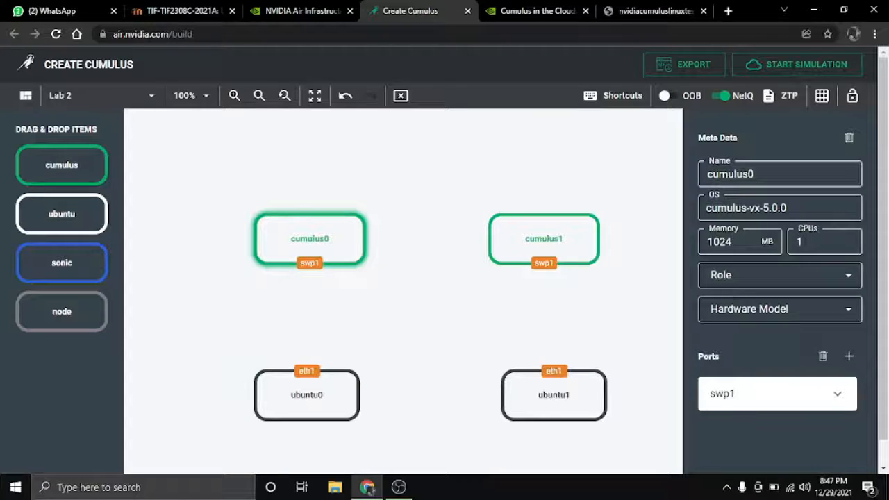
{"action": "left_click", "coordinate": [834, 212]}
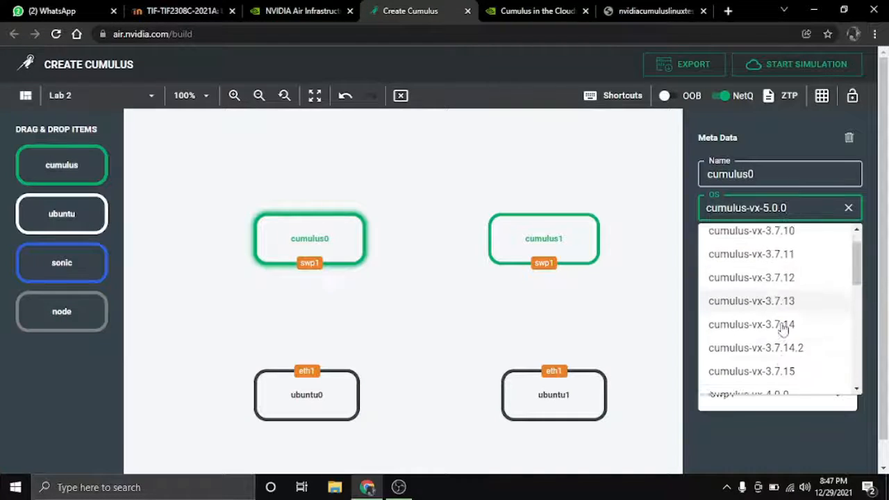
{"action": "scroll", "coordinate": [783, 329], "scroll_direction": "down", "scroll_amount": 3}
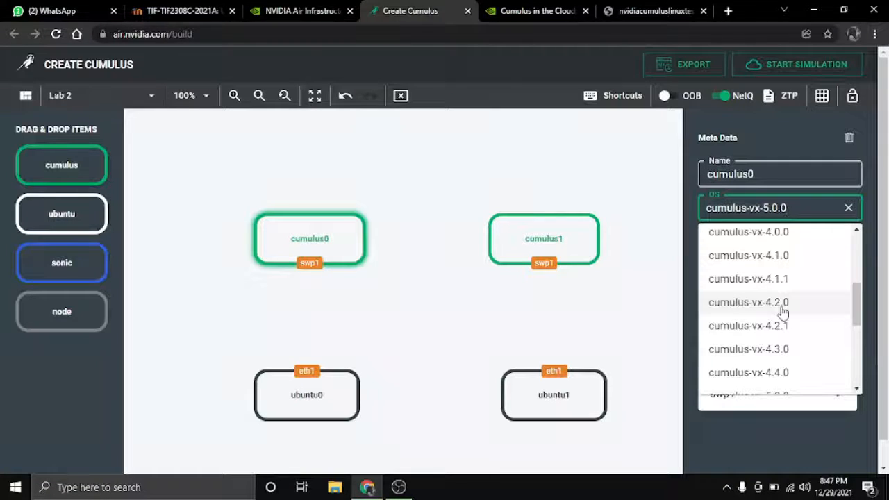
{"action": "scroll", "coordinate": [783, 313], "scroll_direction": "down", "scroll_amount": 2}
{"action": "scroll", "coordinate": [784, 312], "scroll_direction": "up", "scroll_amount": 2}
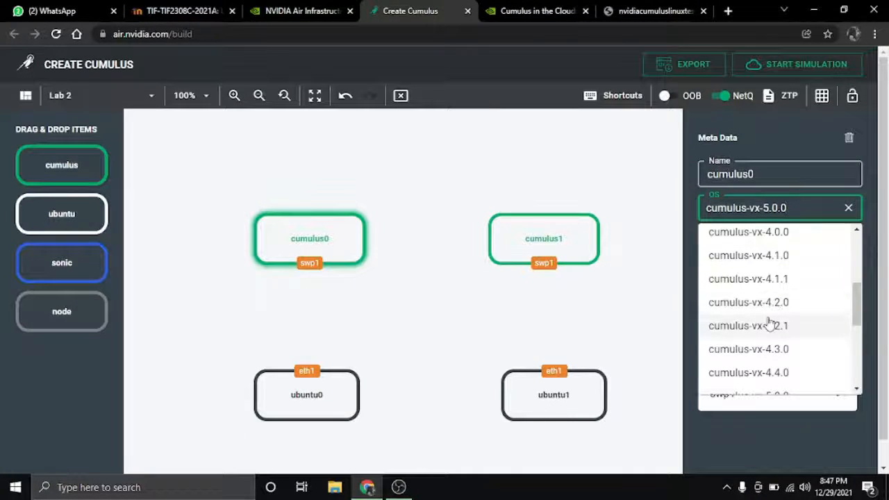
{"action": "left_click", "coordinate": [770, 326]}
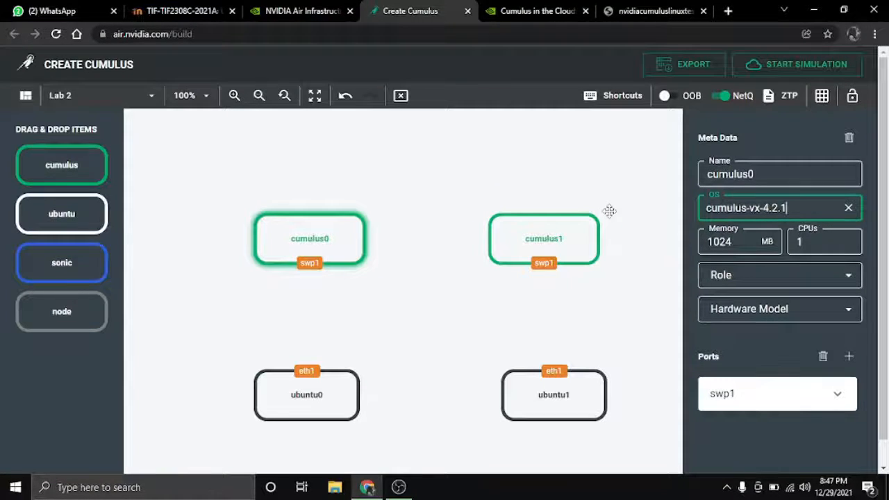
Step: Set the operating system of the cumulus1 node to cumulus-vx-4.2.1
{"action": "left_click", "coordinate": [573, 220]}
{"action": "left_click", "coordinate": [771, 208]}
{"action": "scroll", "coordinate": [782, 335], "scroll_direction": "down", "scroll_amount": 2}
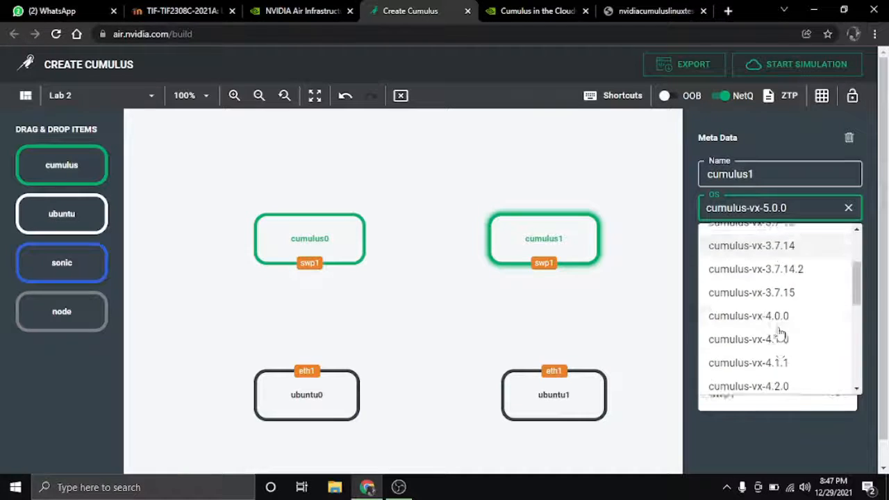
{"action": "scroll", "coordinate": [781, 335], "scroll_direction": "down", "scroll_amount": 1}
{"action": "left_click", "coordinate": [768, 325]}
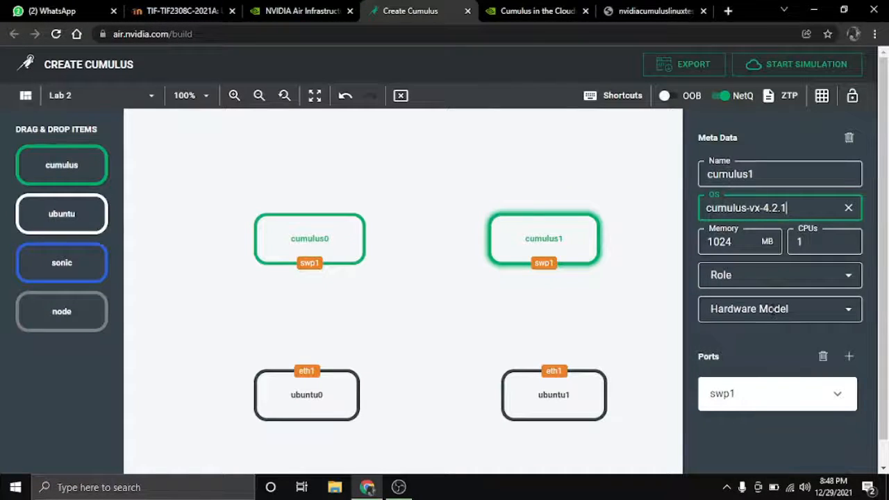
Step: Rename the ubuntu0 node as server1
{"action": "left_click", "coordinate": [328, 409]}
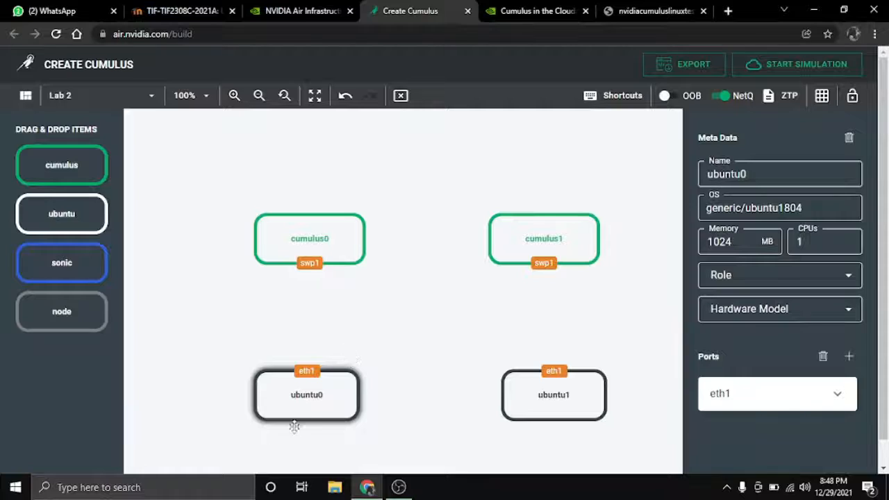
{"action": "left_click", "coordinate": [770, 170]}
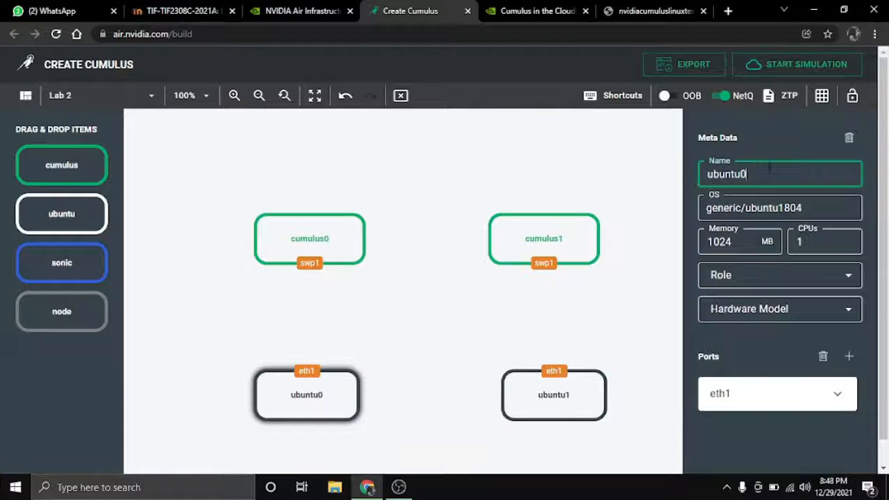
{"action": "double_click", "coordinate": [769, 170]}
{"action": "type", "text": "ser"}
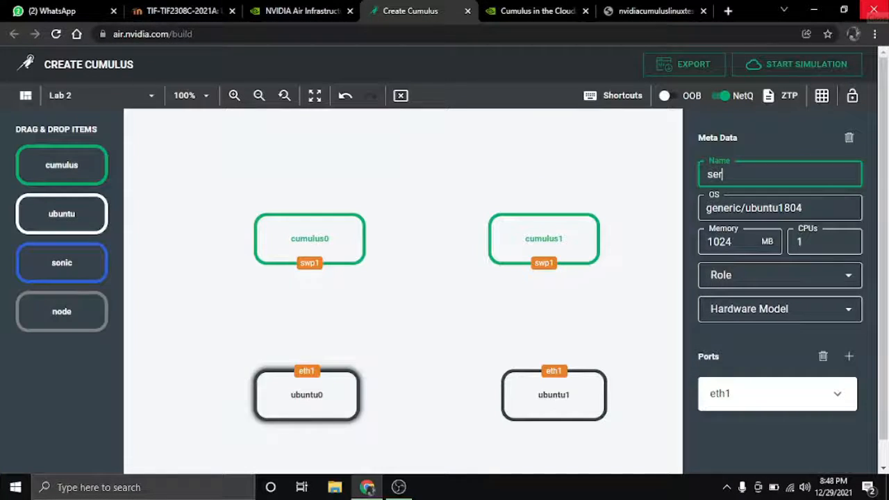
{"action": "type", "text": "ver"}
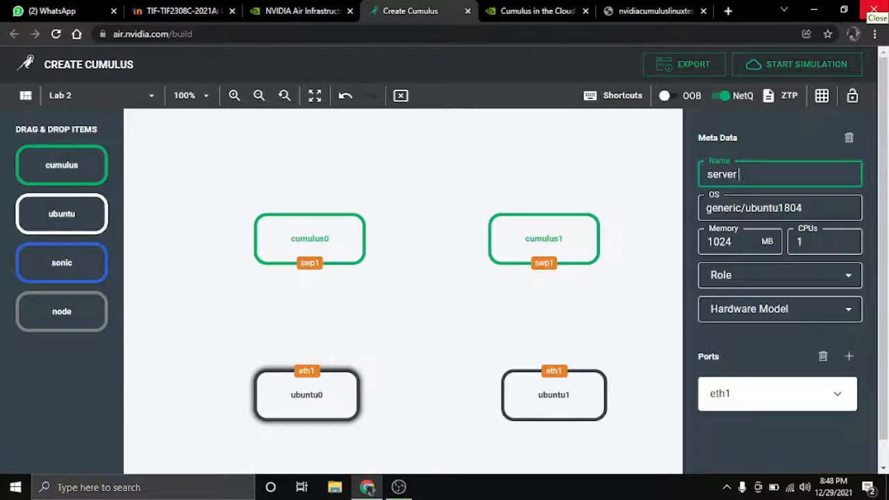
{"action": "type", "text": "1"}
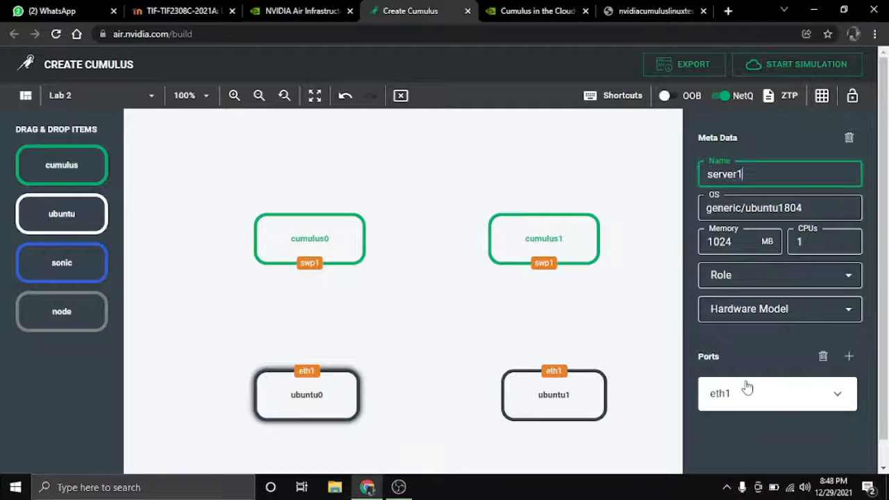
Step: Rename the ubuntu1 node as server2
{"action": "left_click", "coordinate": [557, 401]}
{"action": "left_click", "coordinate": [751, 172]}
{"action": "key", "text": "ctrl+a"}
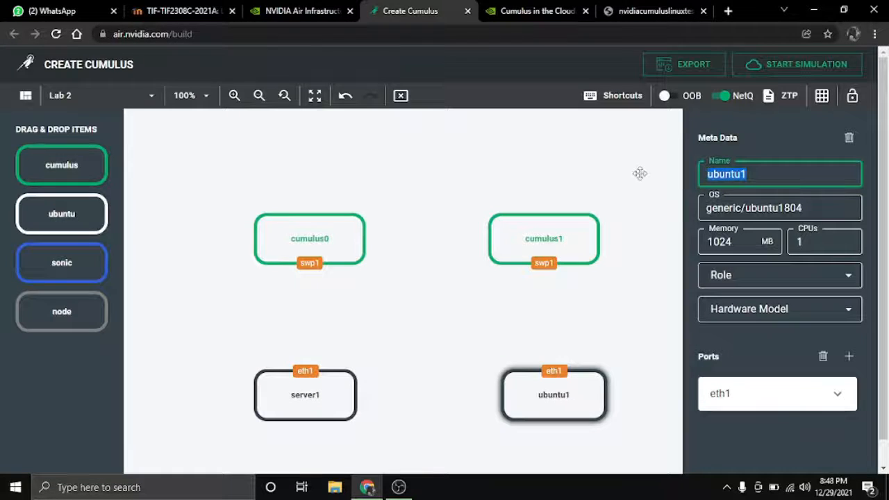
{"action": "type", "text": "server2"}
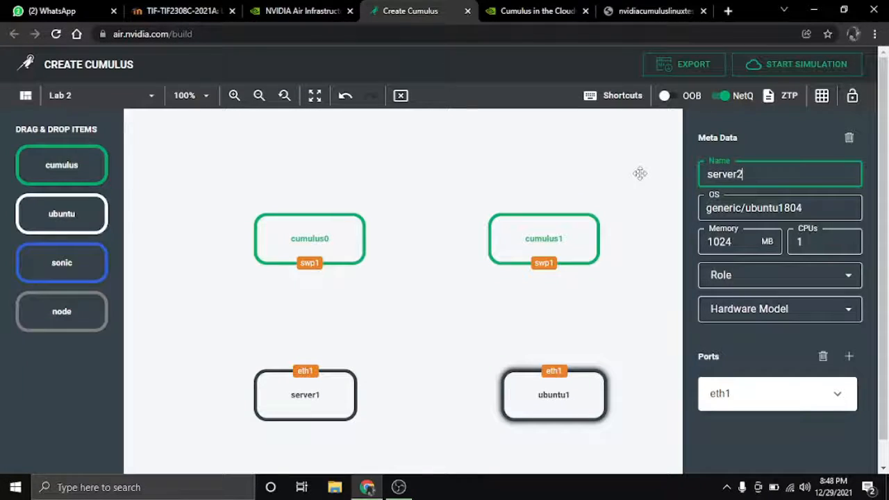
{"action": "left_click", "coordinate": [308, 241]}
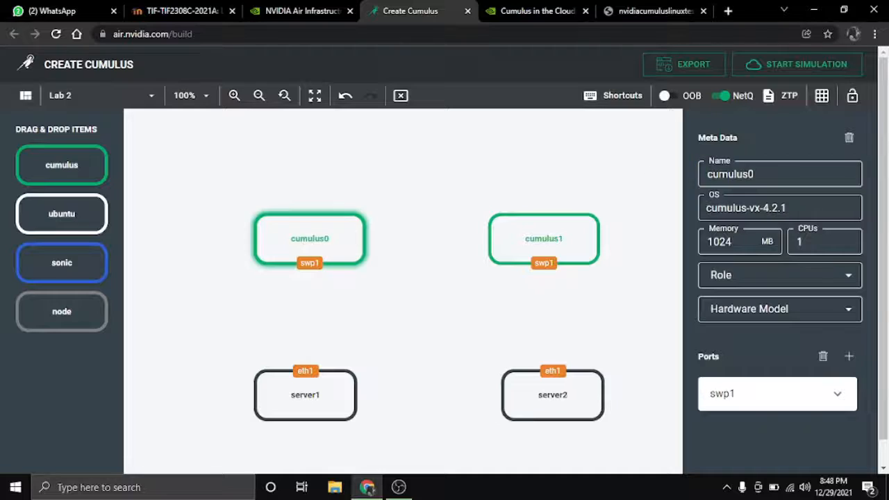
Step: Rename the cumulus0 node as leaf1
{"action": "left_click_drag", "start_coordinate": [783, 174], "coordinate": [573, 172]}
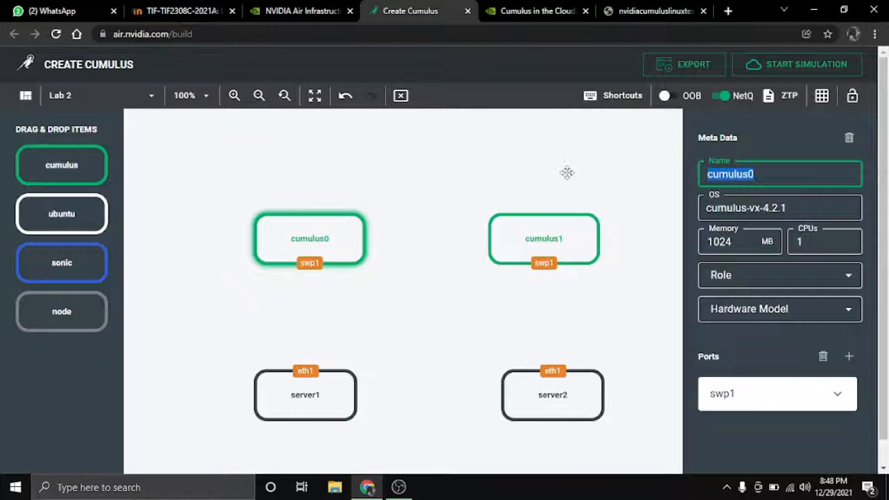
{"action": "type", "text": "lea"}
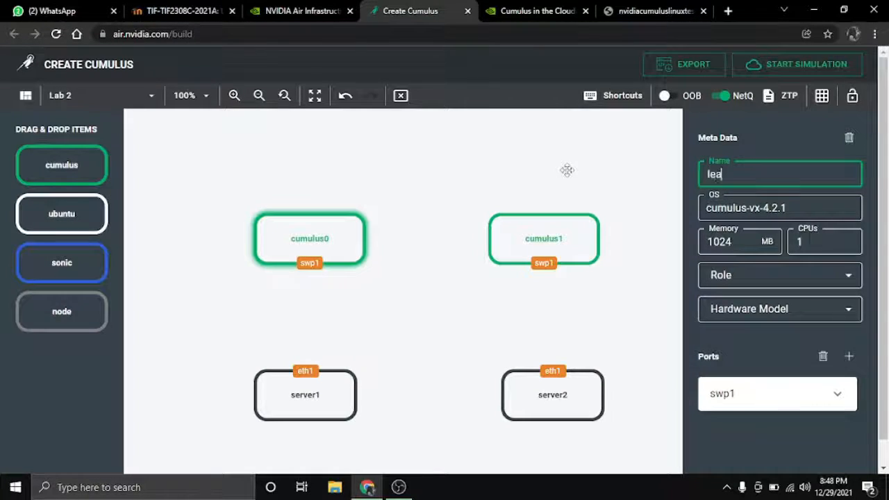
{"action": "type", "text": "f1"}
Step: Rename the cumulus1 node as leaf02
{"action": "left_click", "coordinate": [541, 243]}
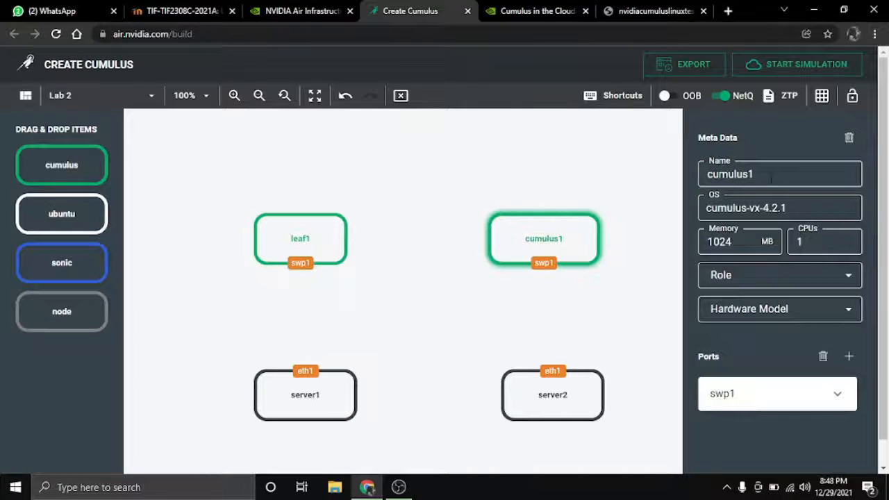
{"action": "left_click_drag", "start_coordinate": [771, 174], "coordinate": [570, 151]}
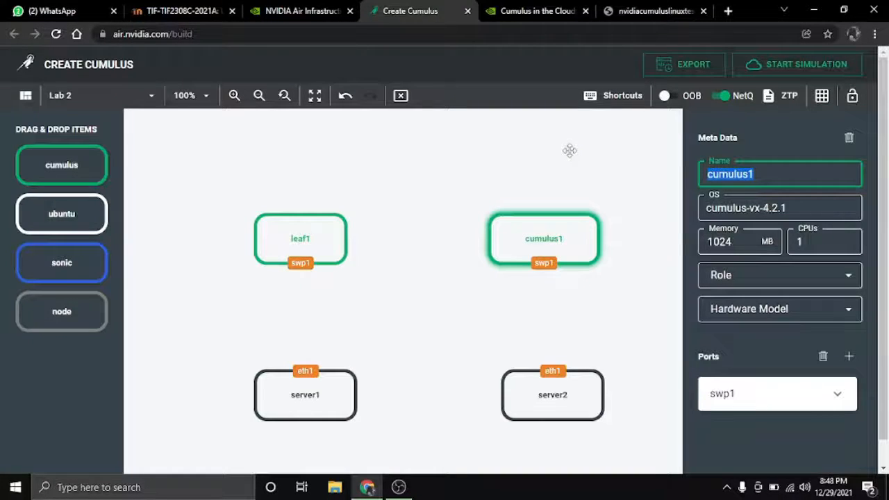
{"action": "type", "text": "leaf"}
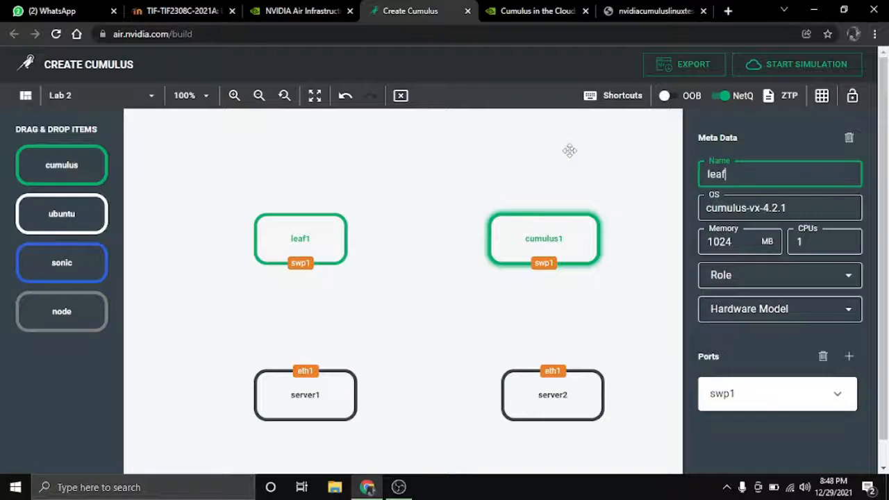
{"action": "type", "text": "02"}
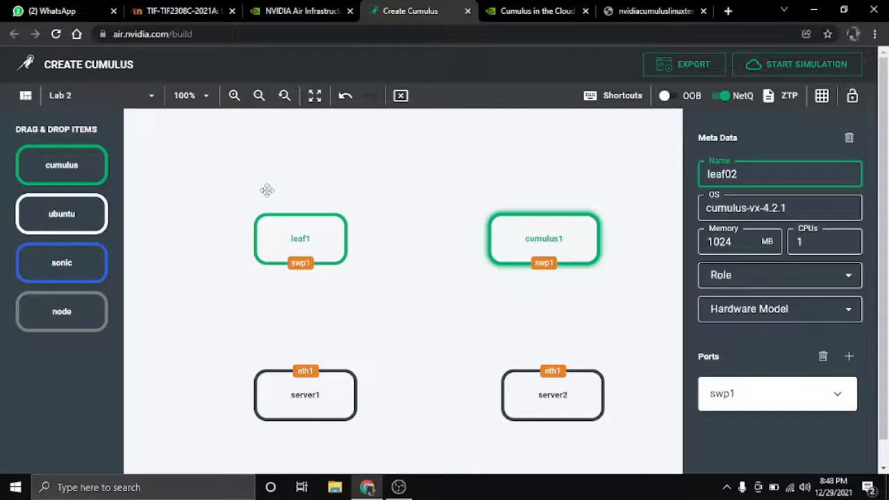
Step: Correct the name of the leaf1 node to leaf01
{"action": "left_click", "coordinate": [302, 247]}
{"action": "left_click", "coordinate": [764, 174]}
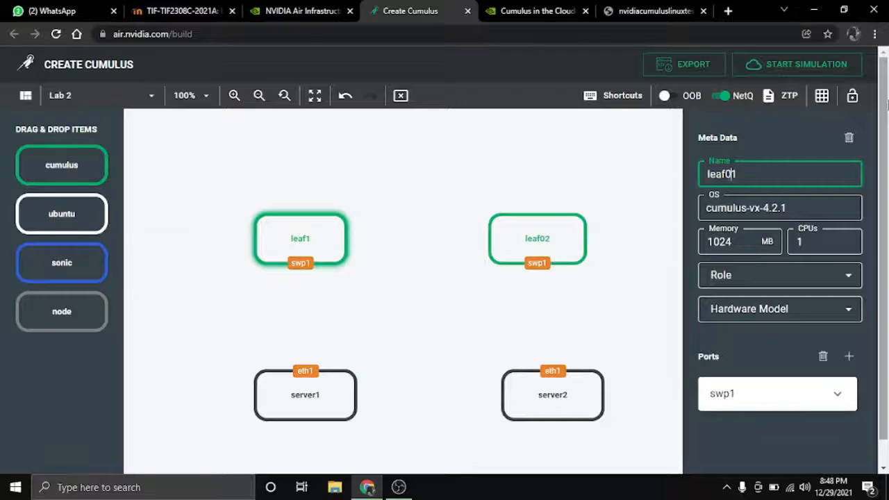
{"action": "key", "text": "Return"}
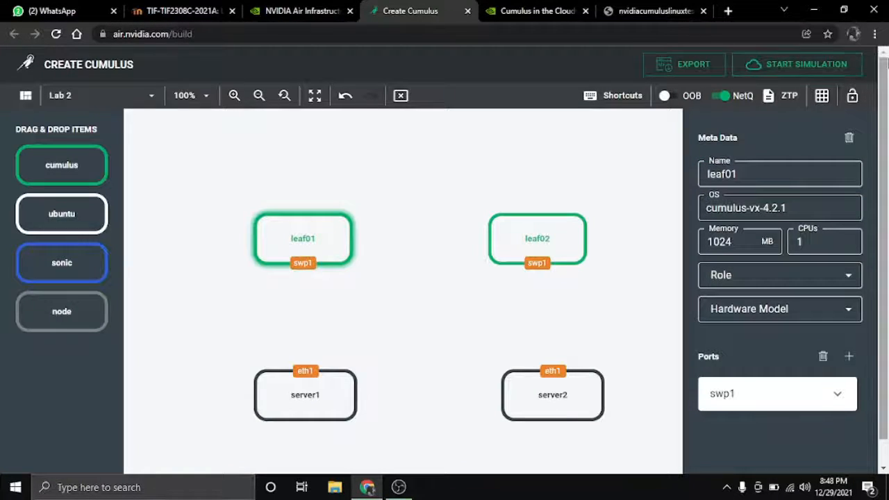
Step: Assign the leaf role to both the leaf01 and leaf02 nodes
{"action": "left_click", "coordinate": [812, 277]}
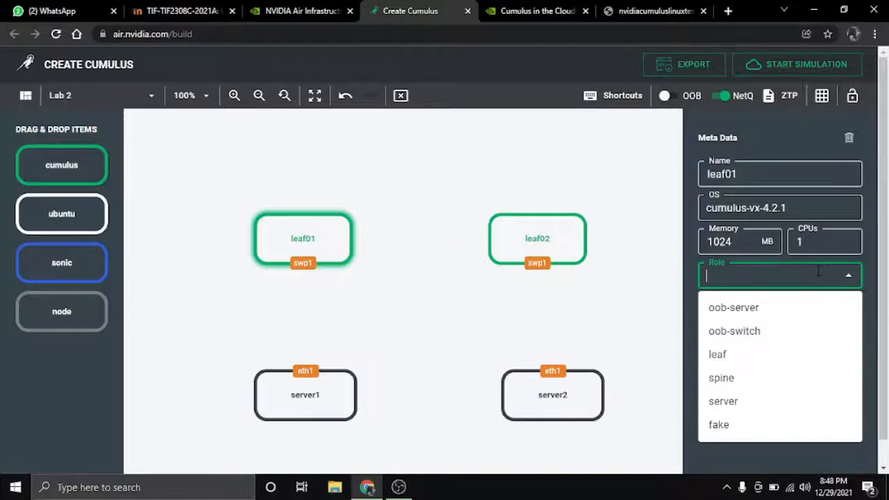
{"action": "left_click", "coordinate": [739, 355]}
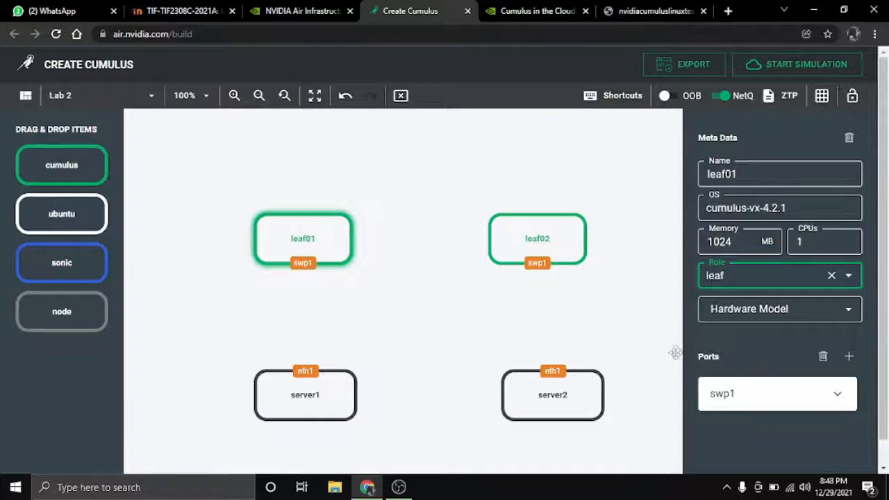
{"action": "left_click", "coordinate": [546, 254]}
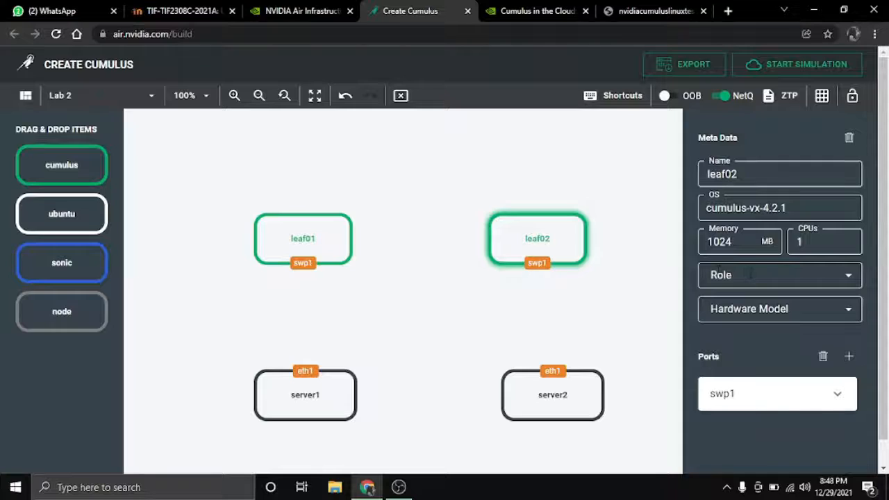
{"action": "left_click", "coordinate": [750, 275]}
{"action": "left_click", "coordinate": [731, 356]}
Step: Assign the server role to both the server1 and server2 nodes
{"action": "left_click", "coordinate": [327, 385]}
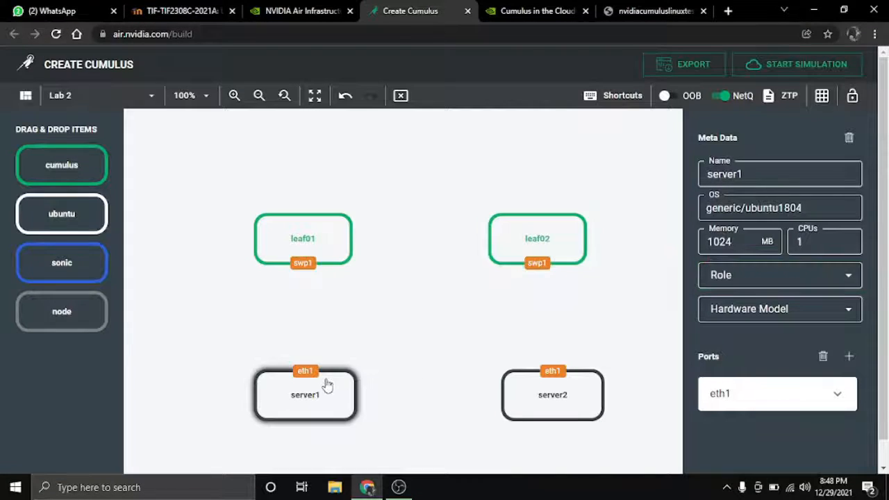
{"action": "left_click", "coordinate": [749, 275]}
{"action": "scroll", "coordinate": [741, 362], "scroll_direction": "down", "scroll_amount": 1}
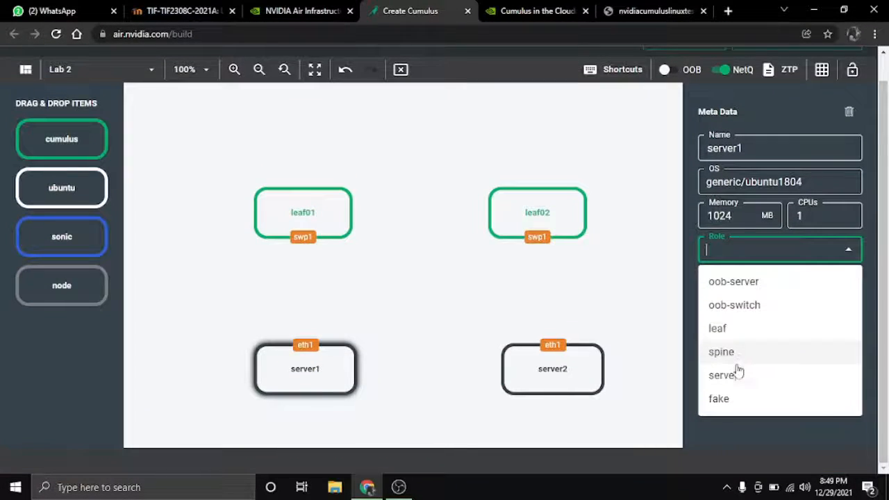
{"action": "left_click", "coordinate": [738, 373]}
{"action": "left_click", "coordinate": [575, 369]}
{"action": "left_click", "coordinate": [761, 248]}
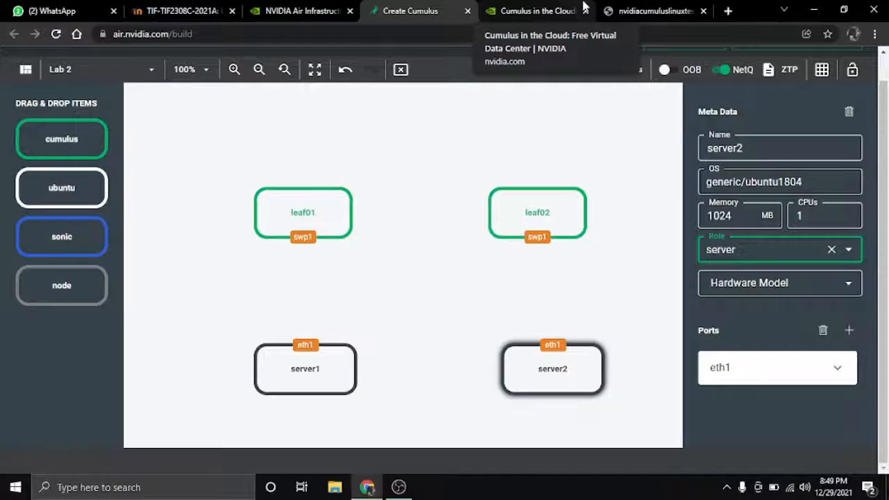
Step: Check the Lab 2 topology diagram in the lab guide, and add a second port with Bottom alignment to leaf01
{"action": "left_click", "coordinate": [629, 7]}
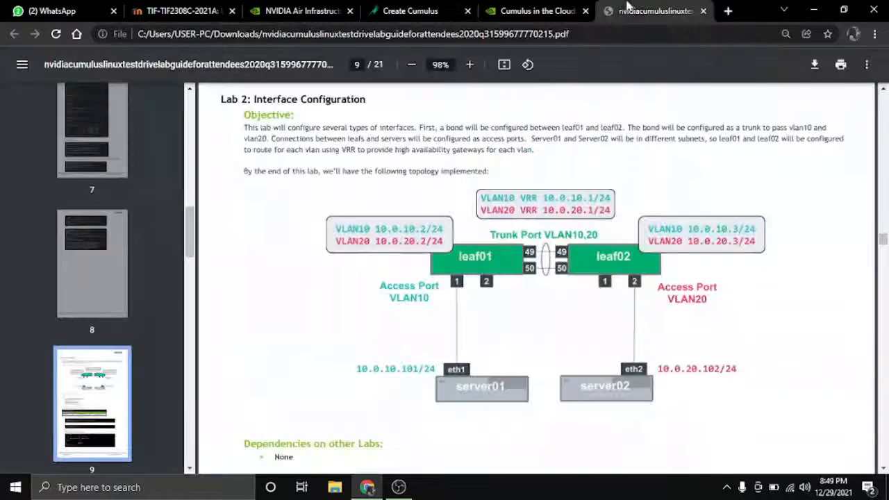
{"action": "scroll", "coordinate": [445, 348], "scroll_direction": "down", "scroll_amount": 1}
{"action": "left_click", "coordinate": [400, 8]}
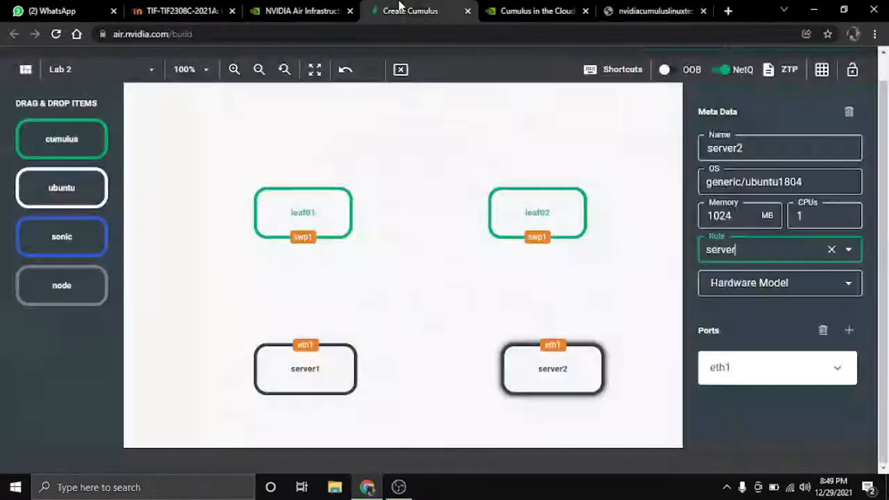
{"action": "left_click", "coordinate": [302, 230]}
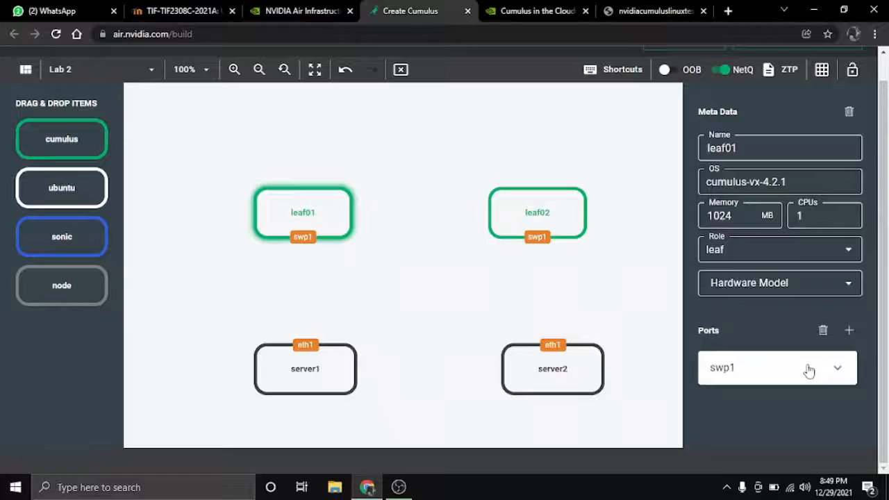
{"action": "left_click", "coordinate": [849, 331]}
{"action": "left_click", "coordinate": [425, 285]}
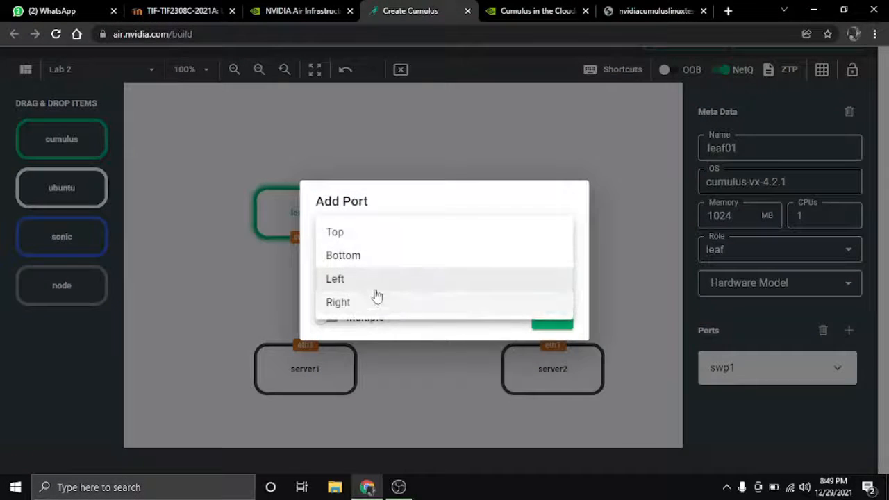
{"action": "left_click", "coordinate": [375, 258]}
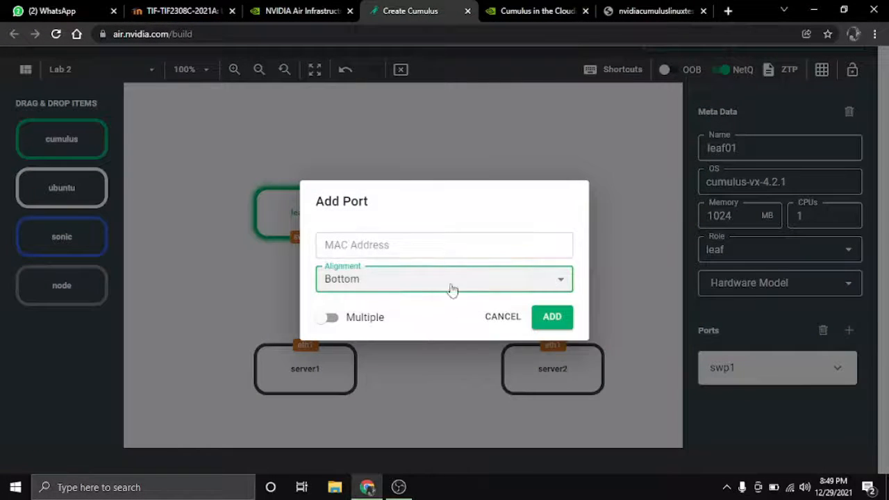
{"action": "left_click", "coordinate": [563, 320]}
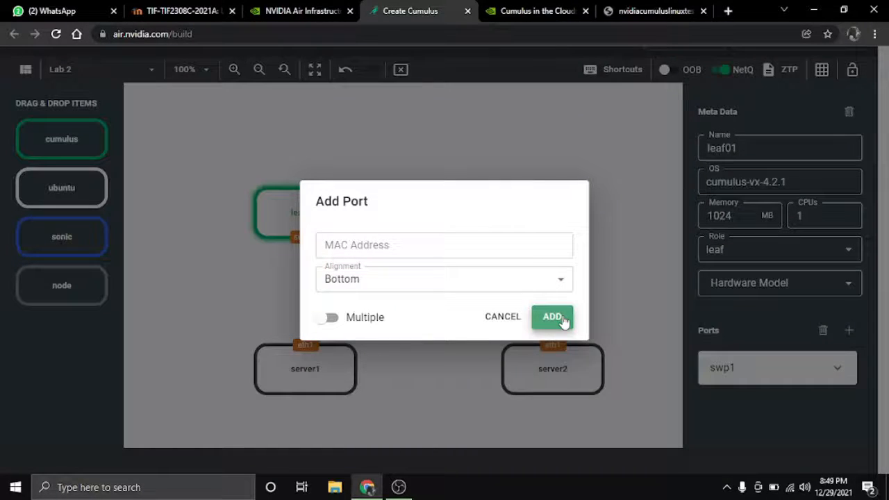
{"action": "left_click", "coordinate": [562, 319]}
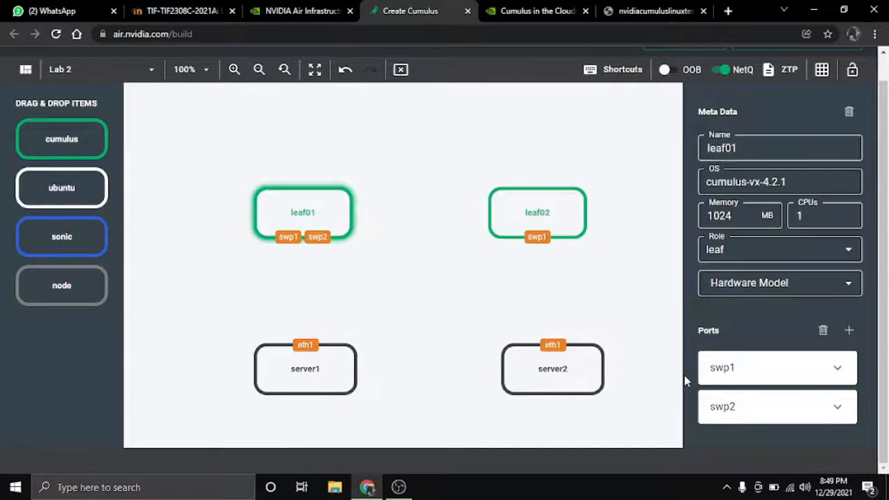
Step: Recheck leaf01's ports in the lab guide diagram and add a third port with Bottom alignment to leaf01
{"action": "left_click", "coordinate": [633, 8]}
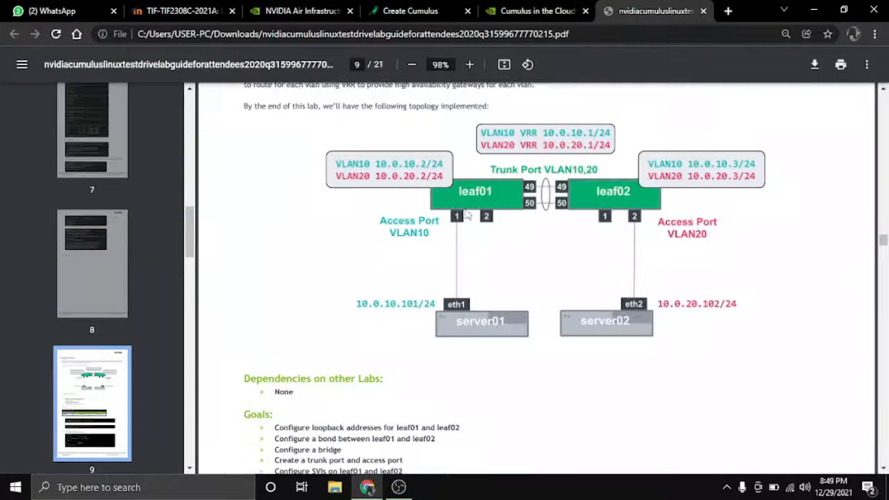
{"action": "left_click", "coordinate": [375, 9]}
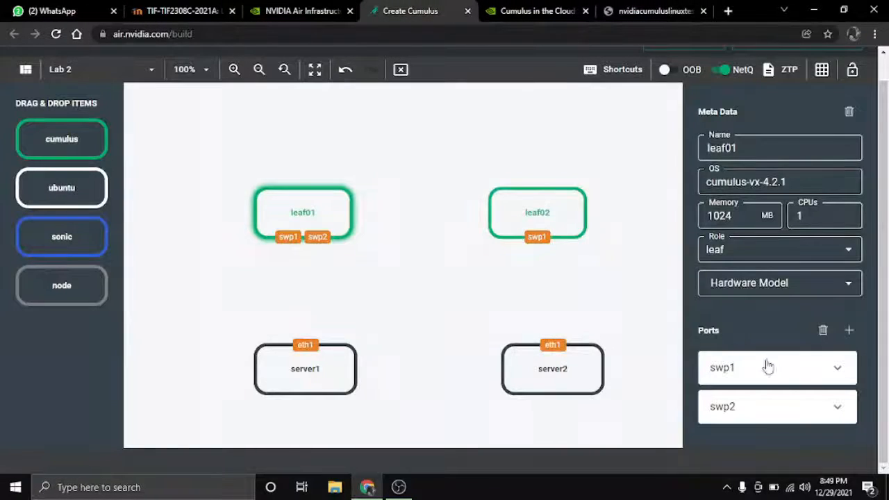
{"action": "left_click", "coordinate": [849, 331]}
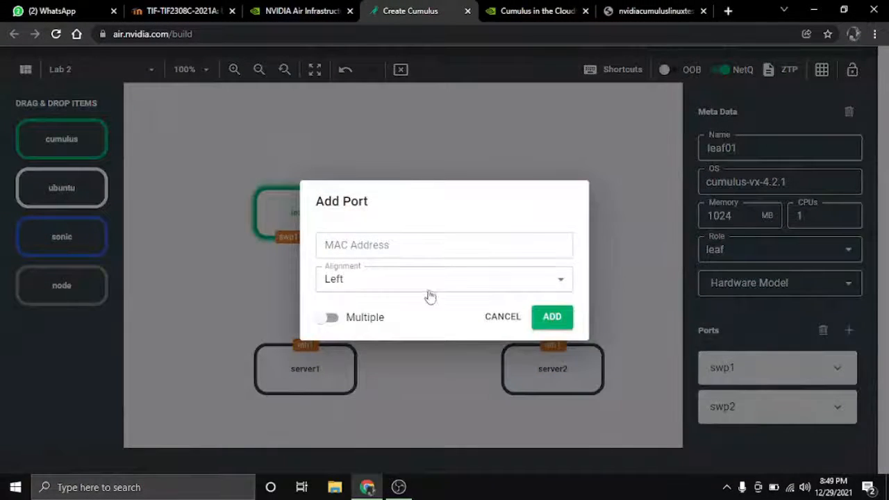
{"action": "left_click", "coordinate": [429, 289]}
{"action": "left_click", "coordinate": [425, 257]}
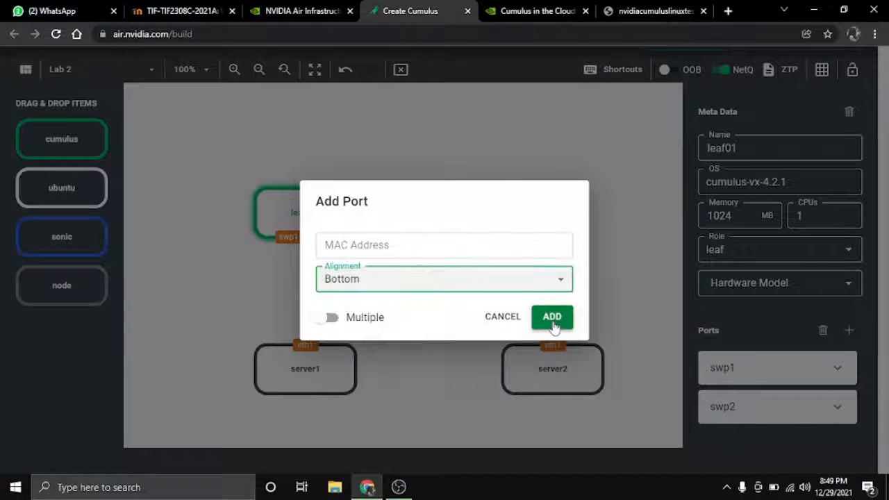
{"action": "left_click", "coordinate": [552, 318]}
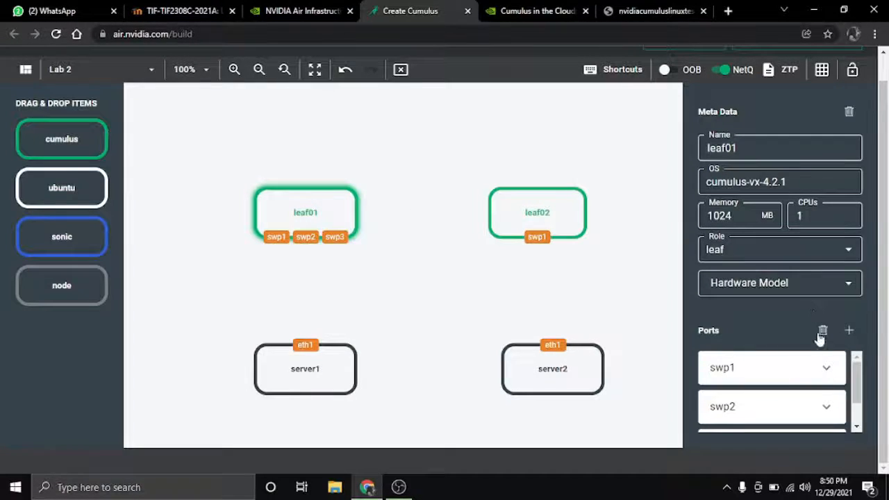
Step: Add a fourth port with Right alignment to leaf01
{"action": "left_click", "coordinate": [849, 331]}
{"action": "left_click", "coordinate": [407, 282]}
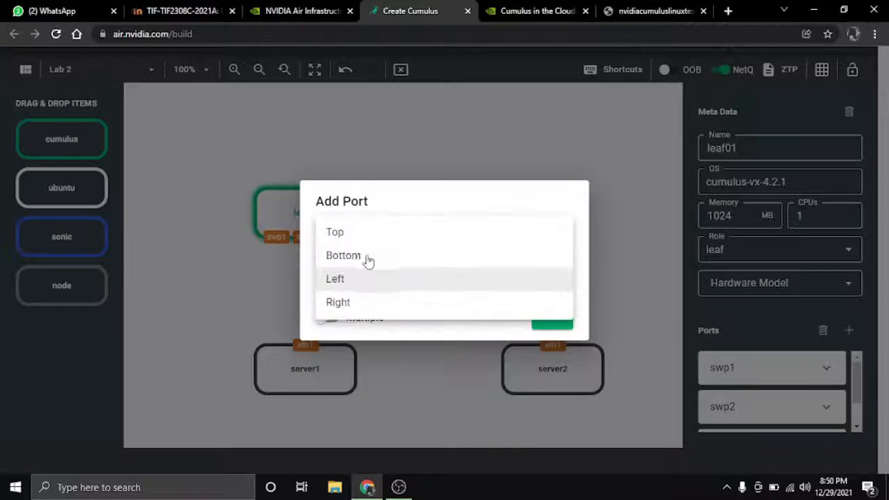
{"action": "left_click", "coordinate": [403, 306]}
{"action": "left_click", "coordinate": [552, 316]}
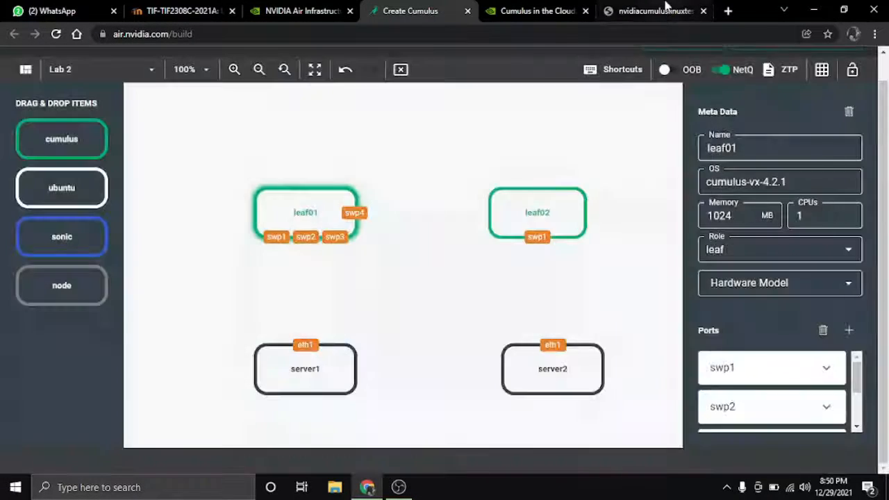
Step: Examine the settings of leaf01's swp4 port and compare them with the leaf ports in the lab guide's topology diagram
{"action": "left_click", "coordinate": [665, 6]}
{"action": "left_click", "coordinate": [552, 7]}
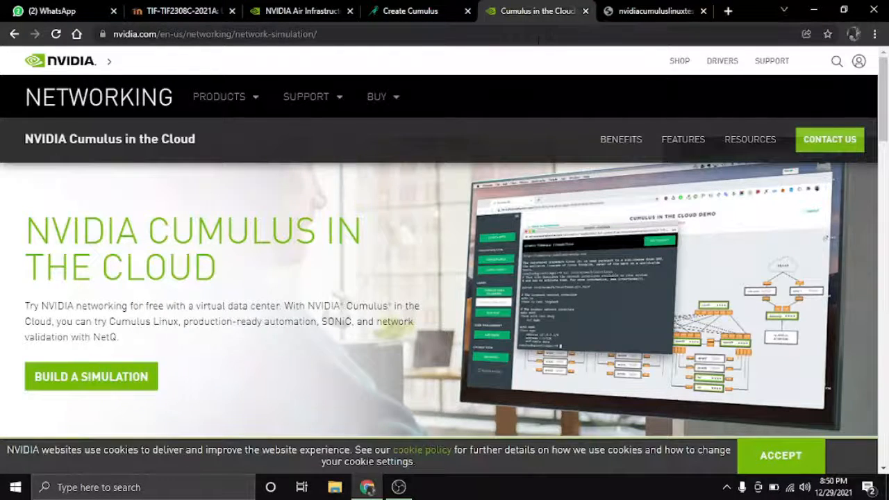
{"action": "left_click", "coordinate": [415, 7]}
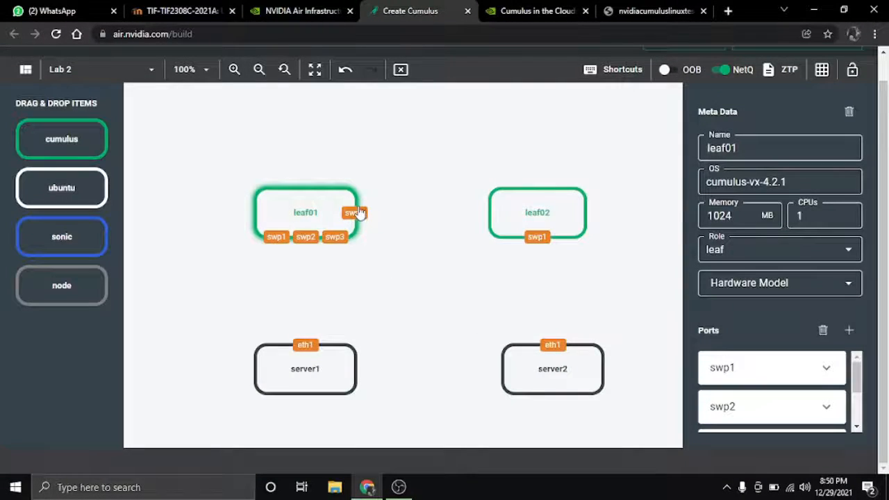
{"action": "left_click", "coordinate": [407, 211]}
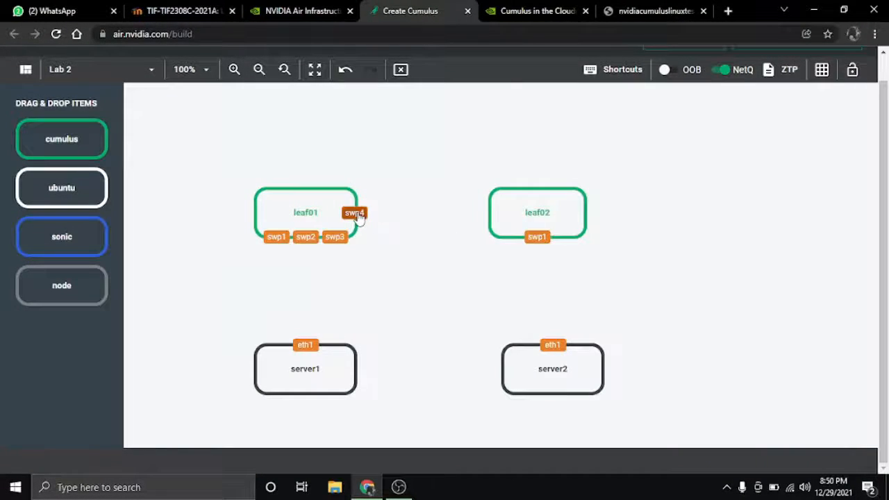
{"action": "left_click", "coordinate": [344, 202]}
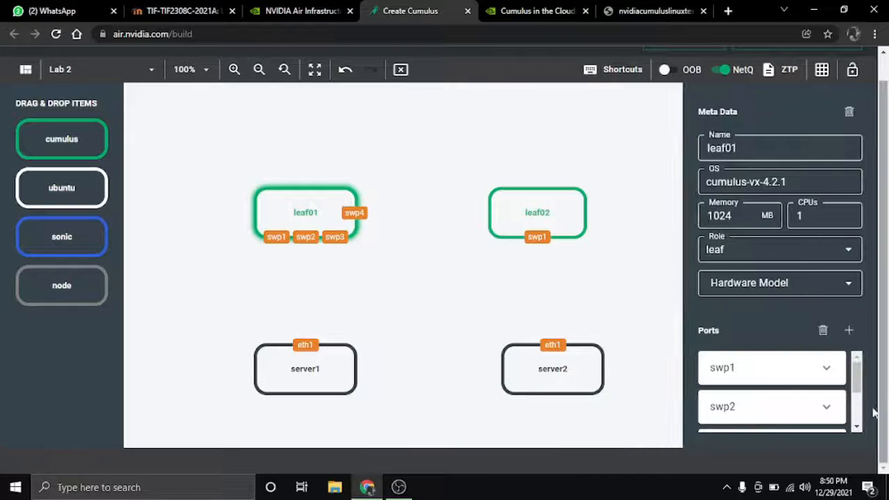
{"action": "scroll", "coordinate": [784, 381], "scroll_direction": "down", "scroll_amount": 2}
{"action": "left_click", "coordinate": [770, 412]}
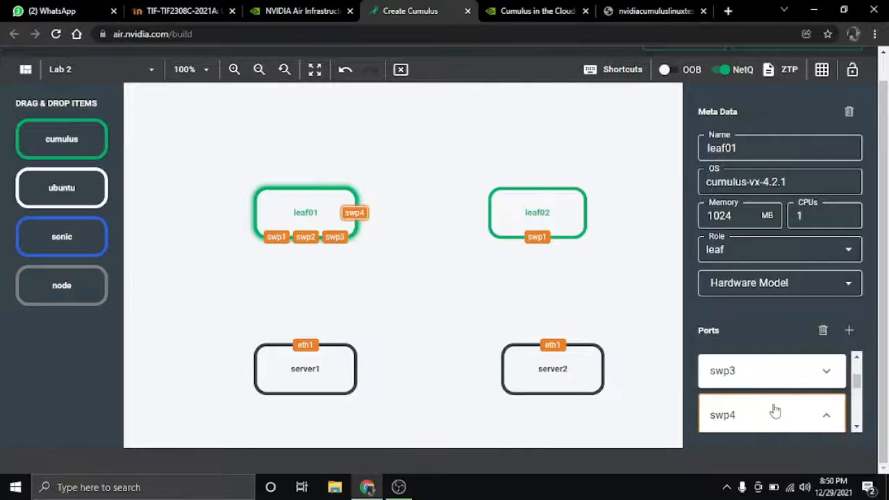
{"action": "scroll", "coordinate": [774, 400], "scroll_direction": "up", "scroll_amount": 1}
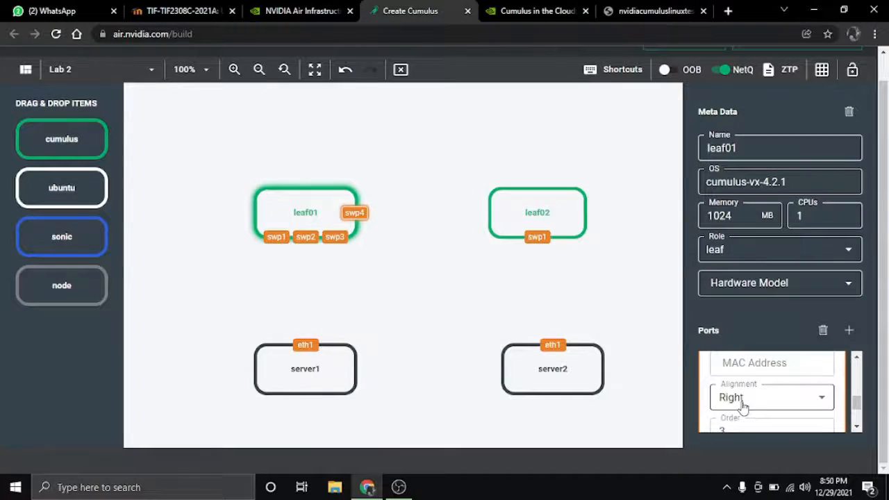
{"action": "left_click", "coordinate": [617, 8]}
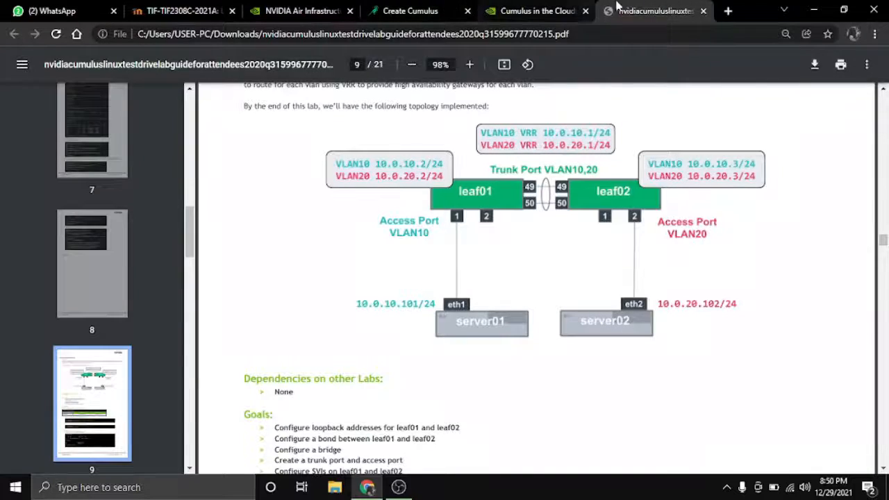
Step: Move the lab guide's browser tab next to the topology builder's tab and return to the Lab 2 topology
{"action": "left_click_drag", "start_coordinate": [618, 9], "coordinate": [535, 8]}
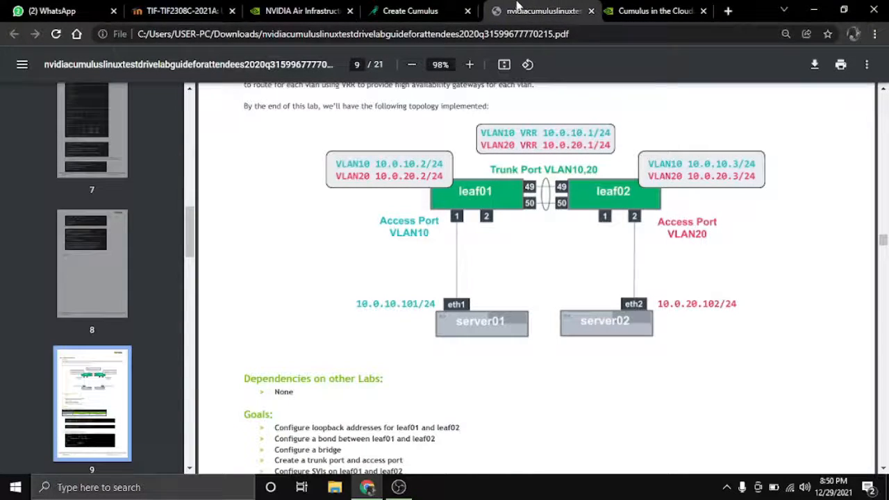
{"action": "left_click", "coordinate": [403, 9]}
{"action": "left_click", "coordinate": [539, 10]}
{"action": "left_click", "coordinate": [413, 10]}
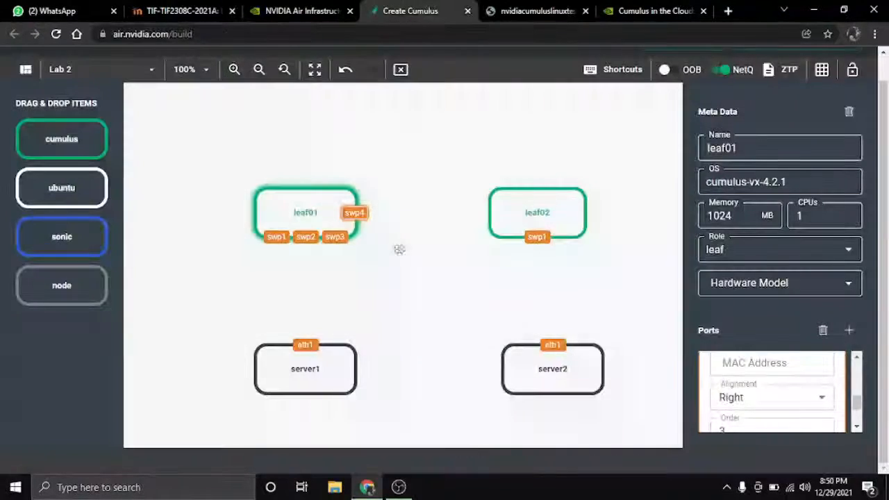
Step: Change the alignment of leaf01's swp3 port to Left
{"action": "scroll", "coordinate": [784, 357], "scroll_direction": "down", "scroll_amount": 2}
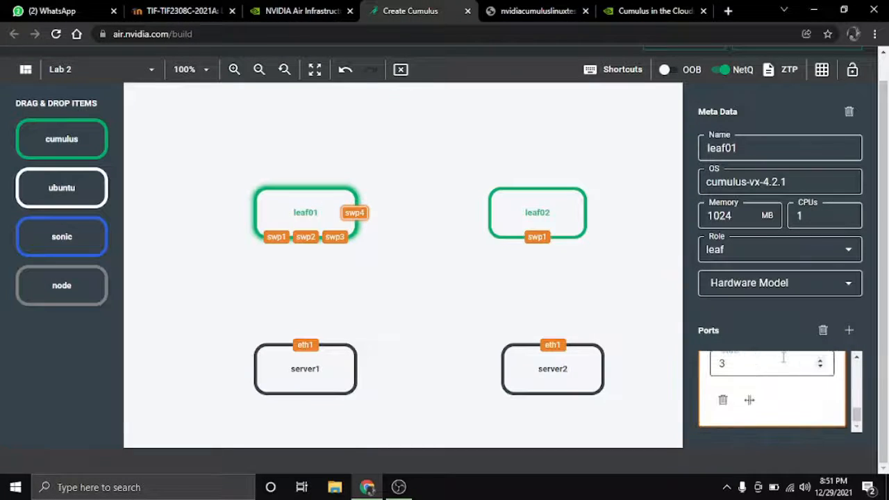
{"action": "scroll", "coordinate": [811, 396], "scroll_direction": "up", "scroll_amount": 4}
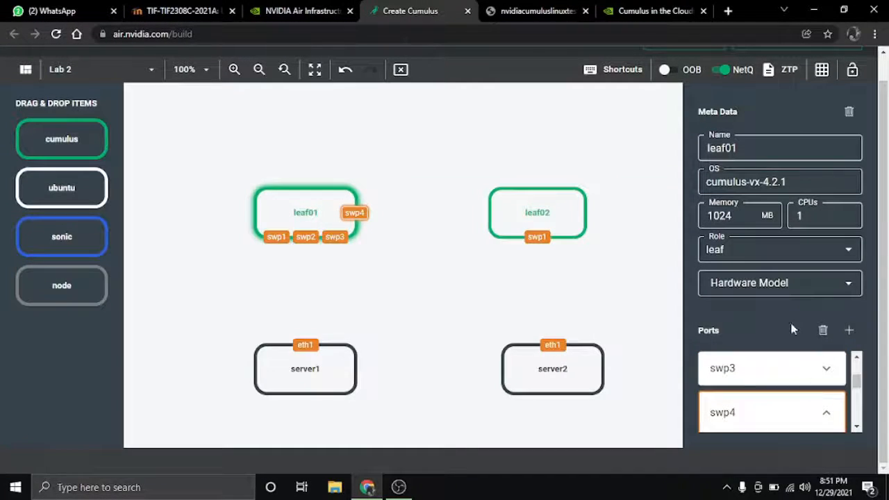
{"action": "left_click", "coordinate": [822, 371]}
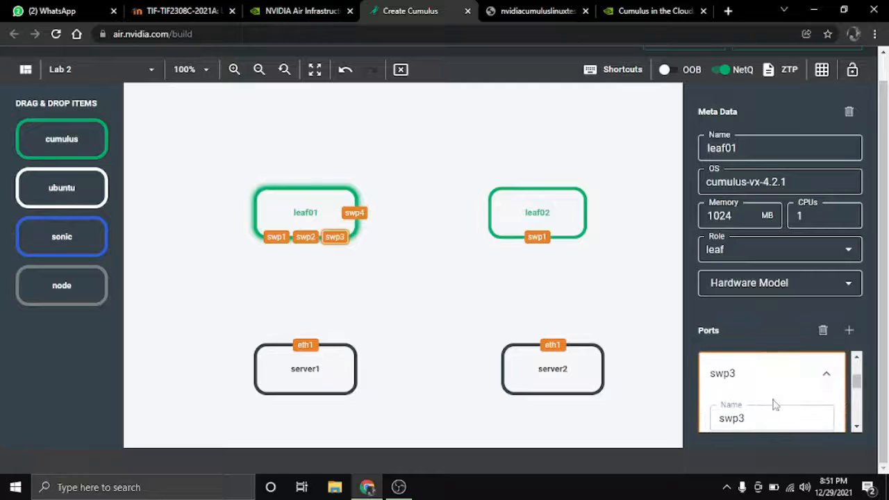
{"action": "scroll", "coordinate": [775, 405], "scroll_direction": "down", "scroll_amount": 2}
{"action": "scroll", "coordinate": [772, 392], "scroll_direction": "up", "scroll_amount": 1}
{"action": "scroll", "coordinate": [772, 386], "scroll_direction": "down", "scroll_amount": 2}
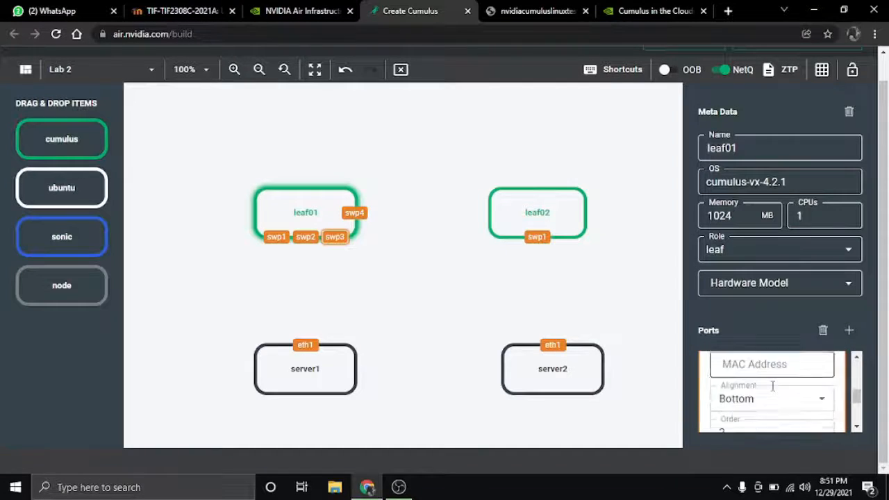
{"action": "scroll", "coordinate": [772, 387], "scroll_direction": "down", "scroll_amount": 1}
{"action": "left_click", "coordinate": [775, 365]}
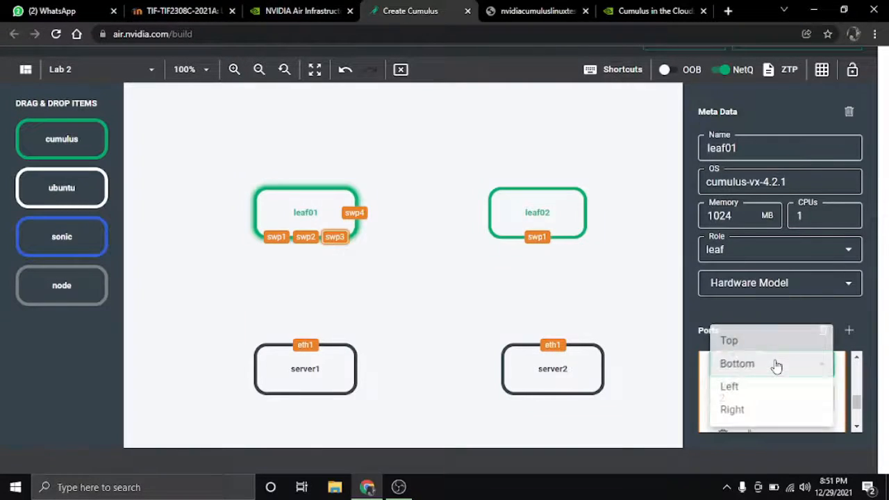
{"action": "left_click", "coordinate": [742, 387]}
{"action": "left_click", "coordinate": [671, 324]}
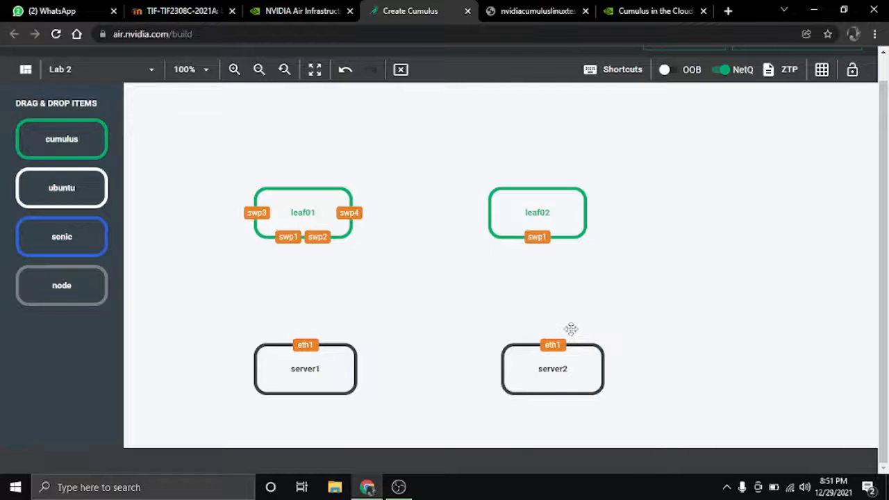
Step: Set the alignment of leaf01's swp3 port to Right, the same side as swp4
{"action": "left_click", "coordinate": [306, 212]}
{"action": "scroll", "coordinate": [768, 379], "scroll_direction": "down", "scroll_amount": 2}
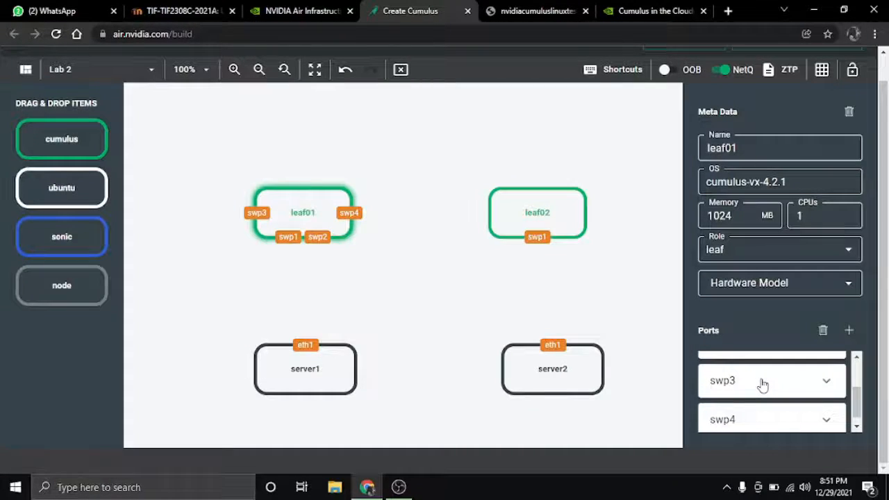
{"action": "left_click", "coordinate": [763, 385]}
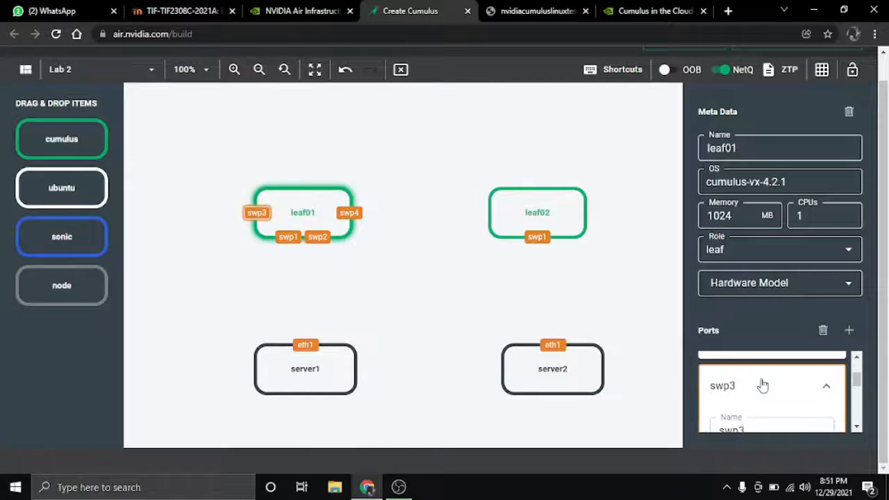
{"action": "scroll", "coordinate": [767, 406], "scroll_direction": "down", "scroll_amount": 1}
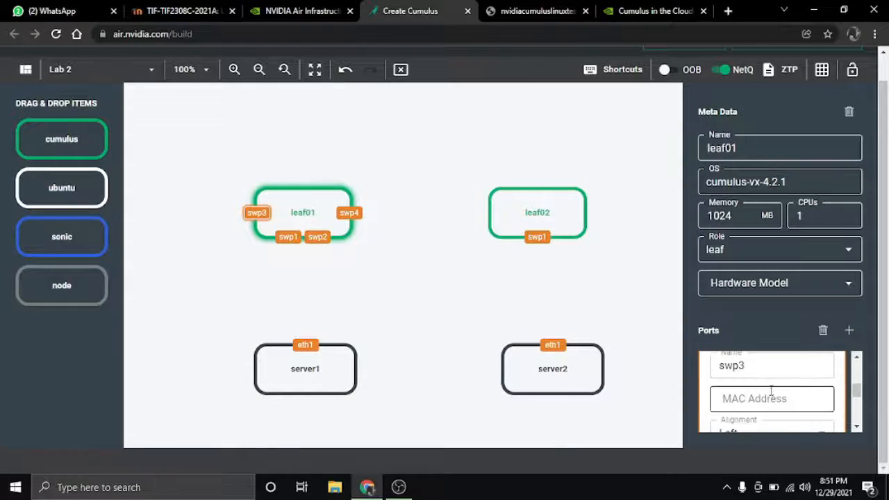
{"action": "scroll", "coordinate": [765, 401], "scroll_direction": "down", "scroll_amount": 1}
{"action": "left_click", "coordinate": [764, 367]}
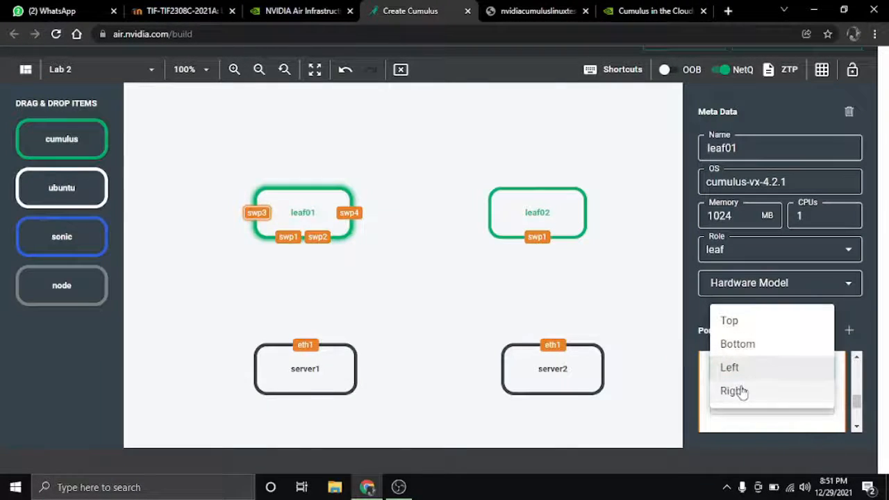
{"action": "left_click", "coordinate": [740, 391]}
{"action": "left_click", "coordinate": [632, 318]}
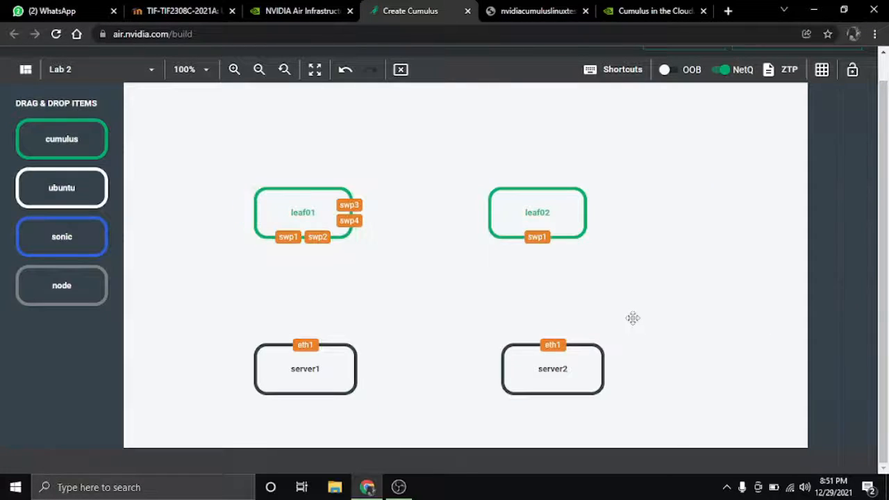
Step: Add a second port with Bottom alignment to leaf02
{"action": "left_click", "coordinate": [535, 215]}
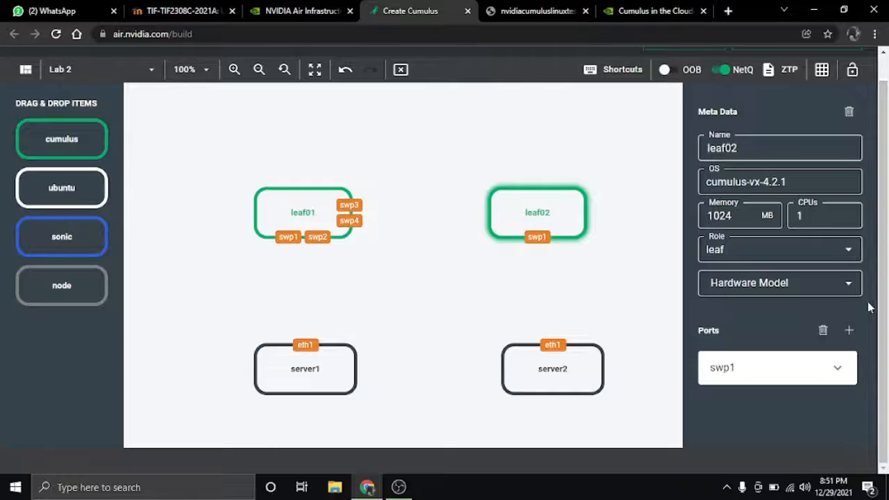
{"action": "left_click", "coordinate": [850, 331]}
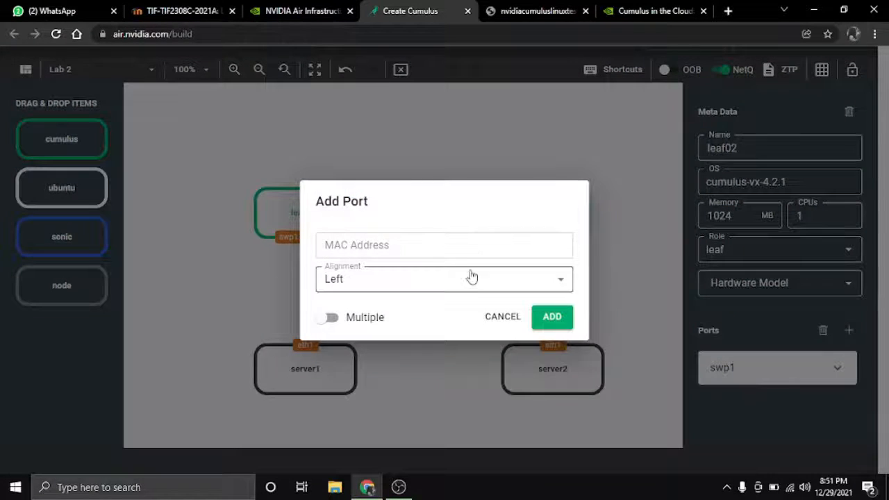
{"action": "left_click", "coordinate": [471, 280]}
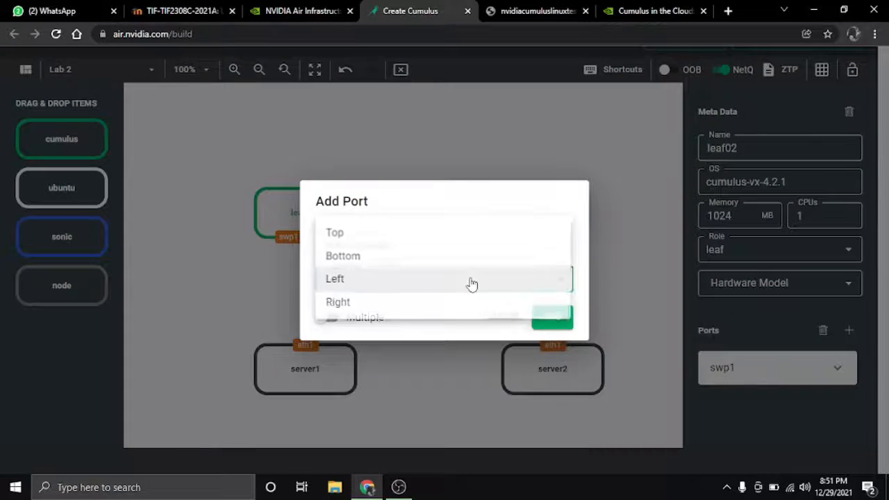
{"action": "left_click", "coordinate": [393, 257]}
{"action": "left_click", "coordinate": [549, 318]}
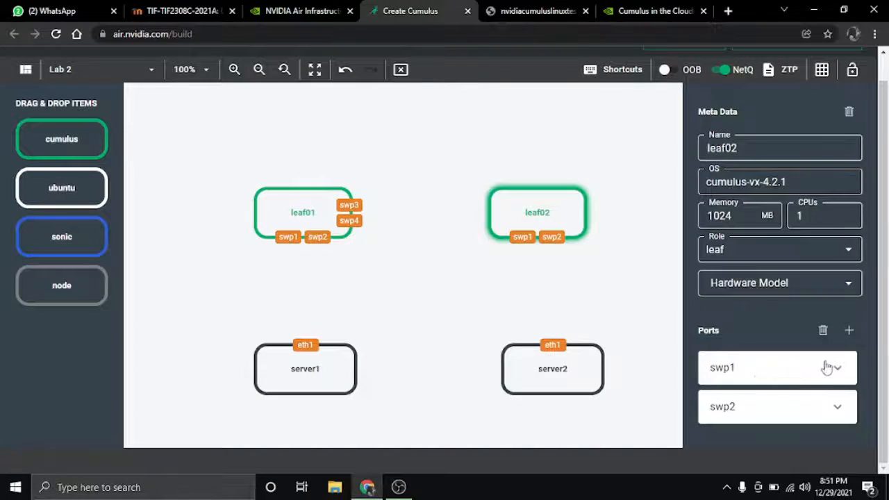
Step: Add a third and a fourth port to leaf02, both with Left alignment
{"action": "left_click", "coordinate": [849, 331]}
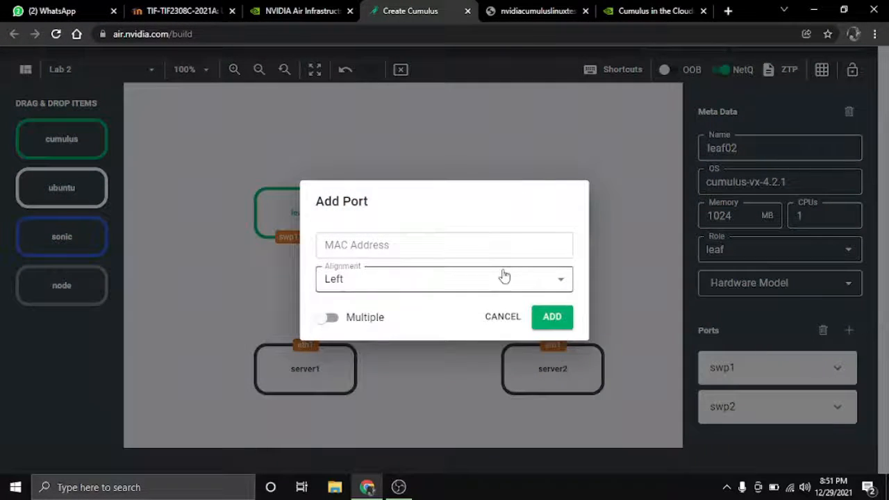
{"action": "left_click", "coordinate": [500, 280]}
{"action": "left_click", "coordinate": [407, 285]}
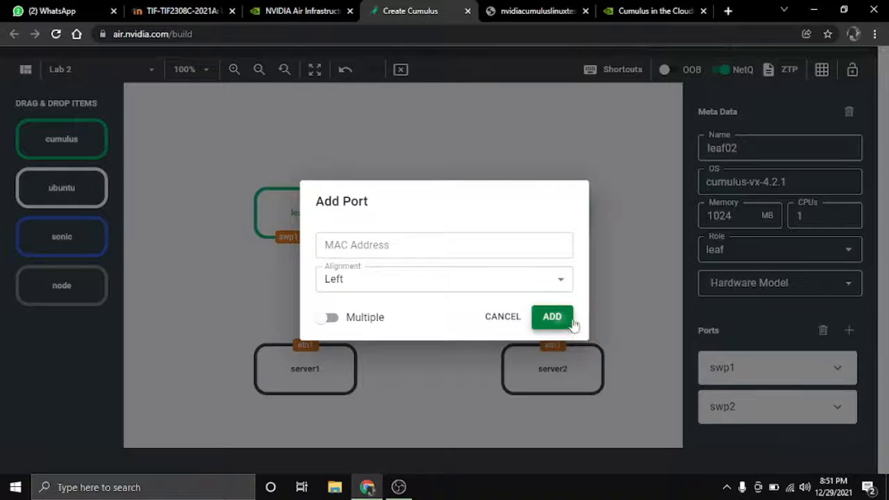
{"action": "left_click", "coordinate": [564, 323]}
{"action": "left_click", "coordinate": [849, 332]}
{"action": "left_click", "coordinate": [451, 291]}
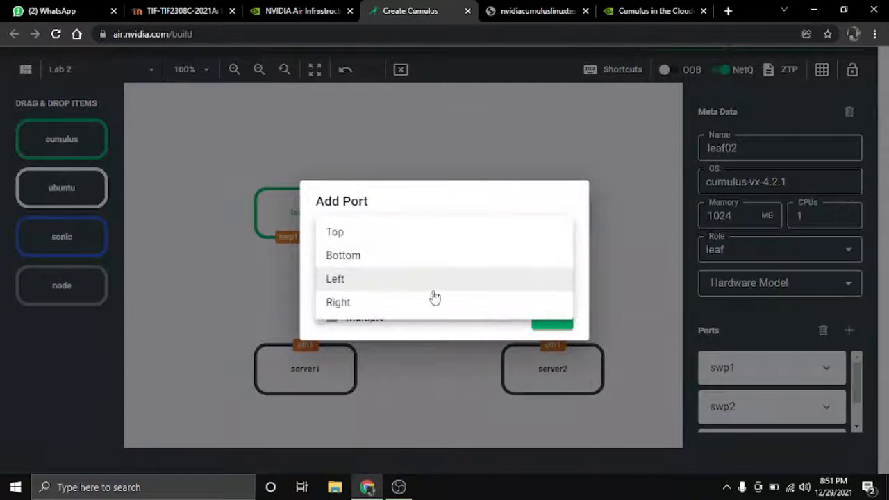
{"action": "left_click", "coordinate": [400, 290]}
{"action": "left_click", "coordinate": [552, 324]}
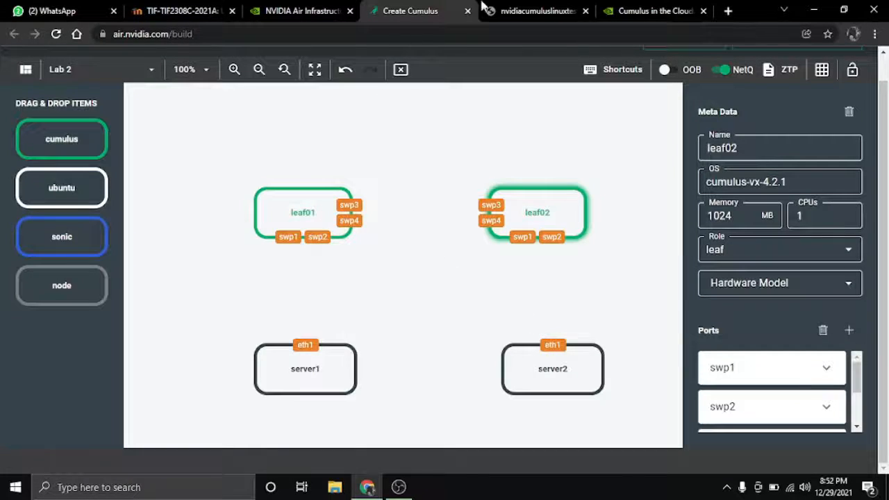
Step: Check the leaf port numbers in the lab guide's topology diagram and rename leaf01's swp3 port to swp49
{"action": "left_click", "coordinate": [632, 11]}
{"action": "left_click", "coordinate": [530, 8]}
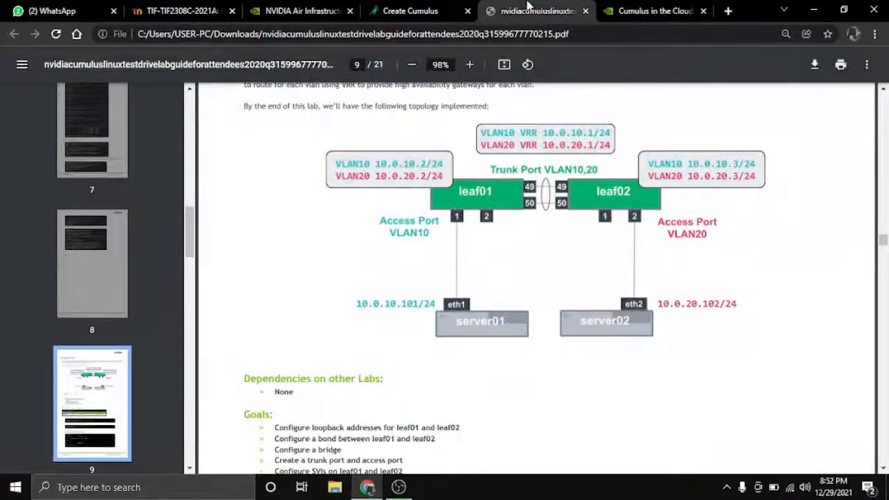
{"action": "left_click", "coordinate": [406, 10]}
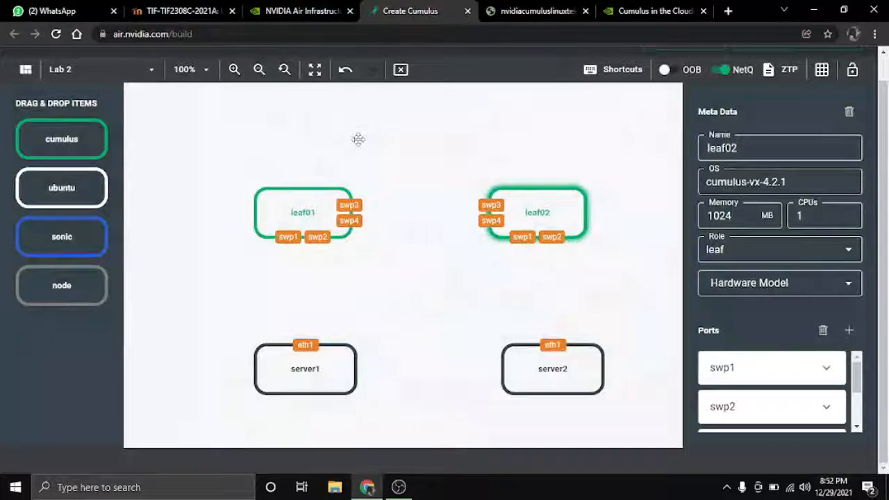
{"action": "left_click", "coordinate": [360, 208]}
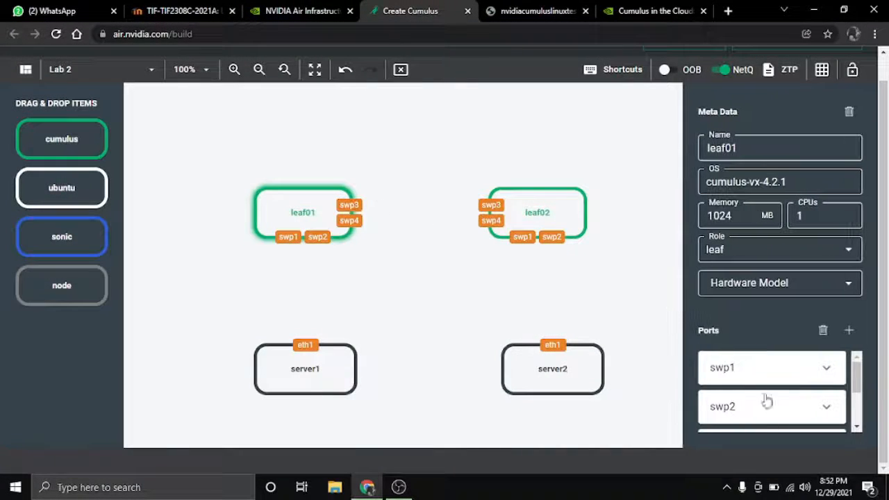
{"action": "scroll", "coordinate": [767, 401], "scroll_direction": "down", "scroll_amount": 2}
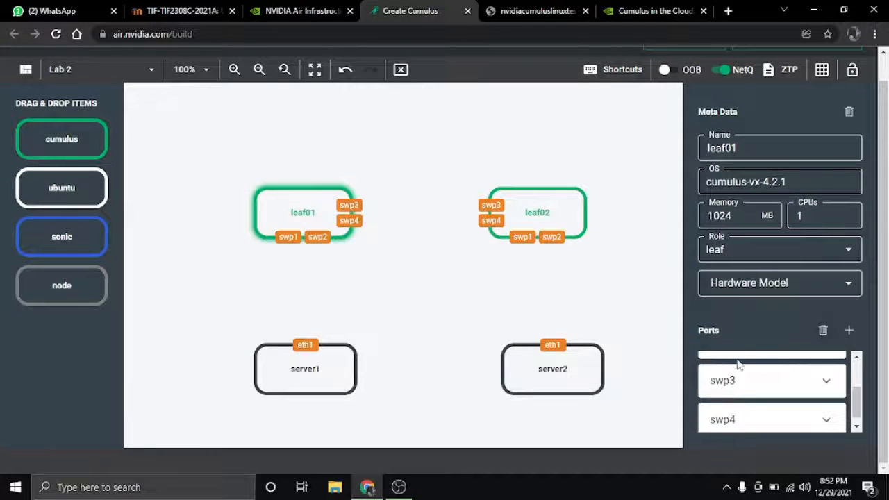
{"action": "left_click", "coordinate": [744, 386]}
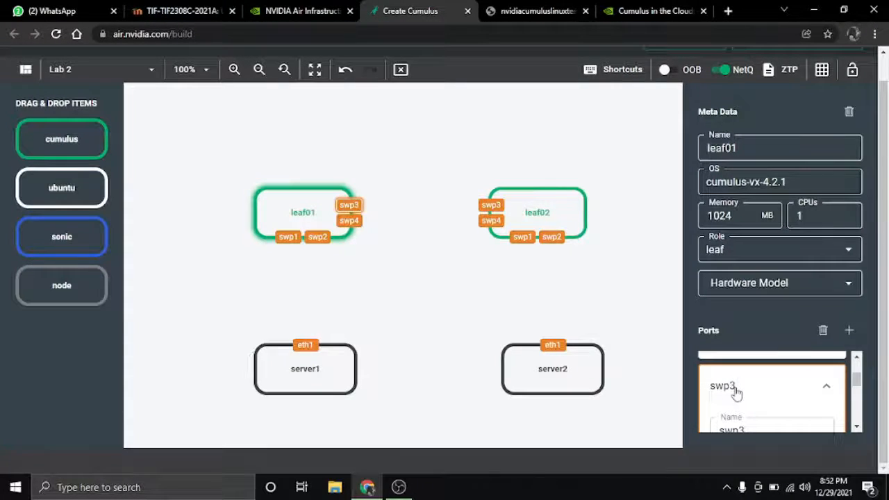
{"action": "left_click", "coordinate": [745, 426]}
{"action": "scroll", "coordinate": [741, 424], "scroll_direction": "down", "scroll_amount": 1}
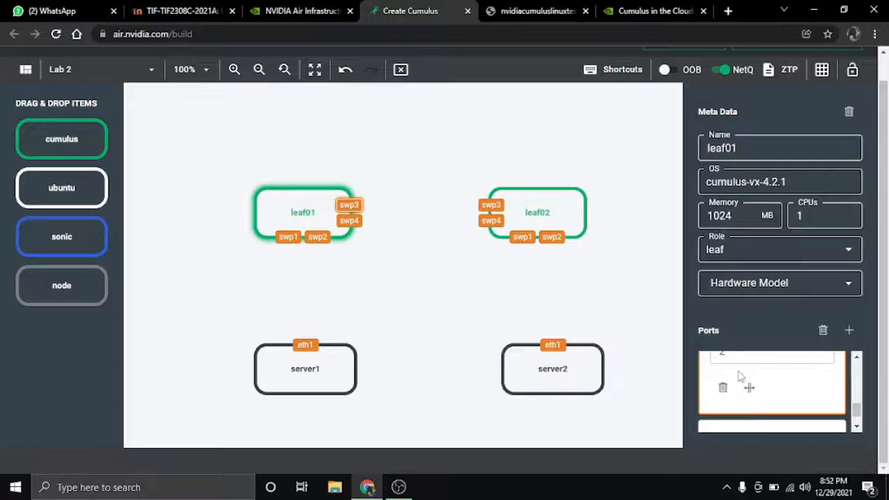
{"action": "scroll", "coordinate": [750, 384], "scroll_direction": "up", "scroll_amount": 2}
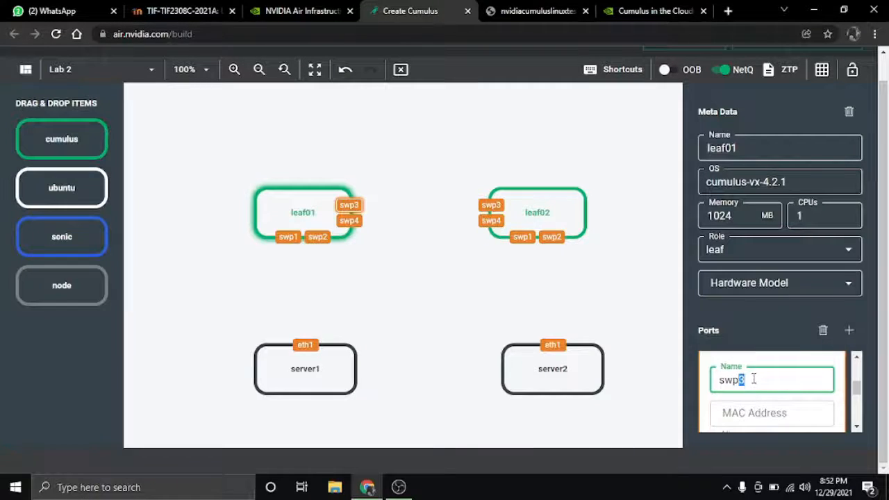
{"action": "key", "text": "BackSpace"}
{"action": "type", "text": "49"}
{"action": "left_click", "coordinate": [700, 391]}
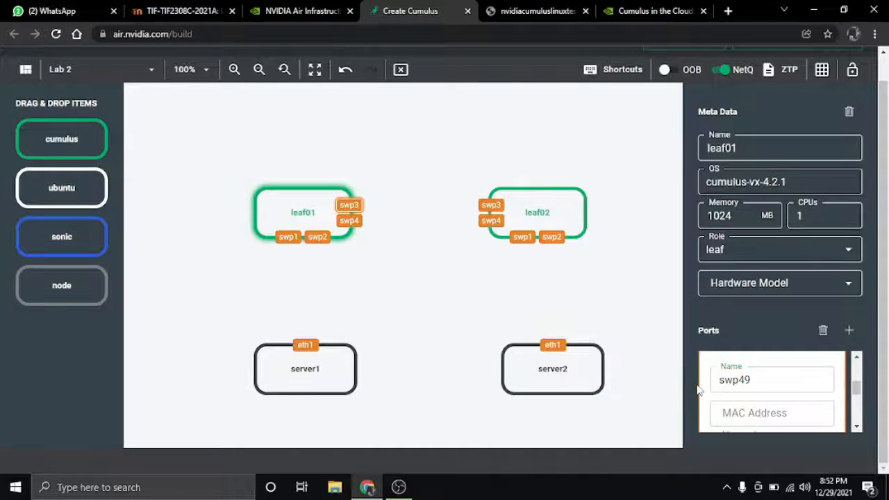
{"action": "scroll", "coordinate": [734, 386], "scroll_direction": "up", "scroll_amount": 5}
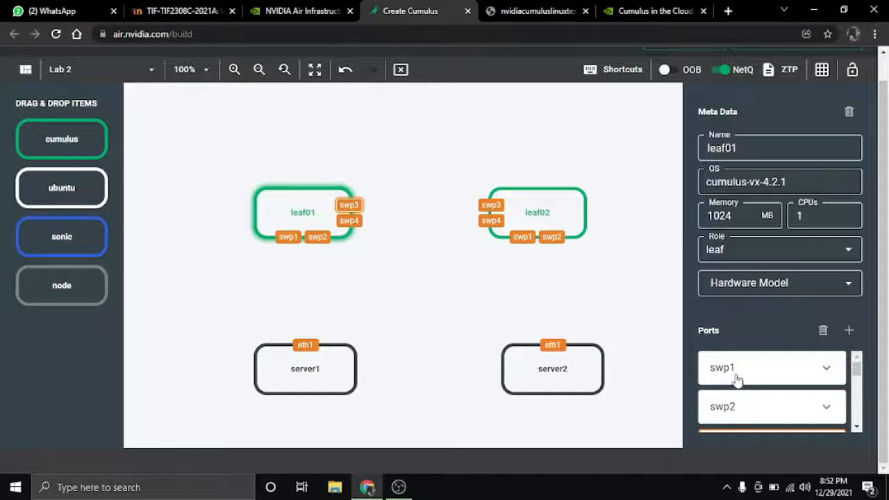
Step: Rename leaf01's swp4 port to swp50
{"action": "scroll", "coordinate": [737, 378], "scroll_direction": "down", "scroll_amount": 3}
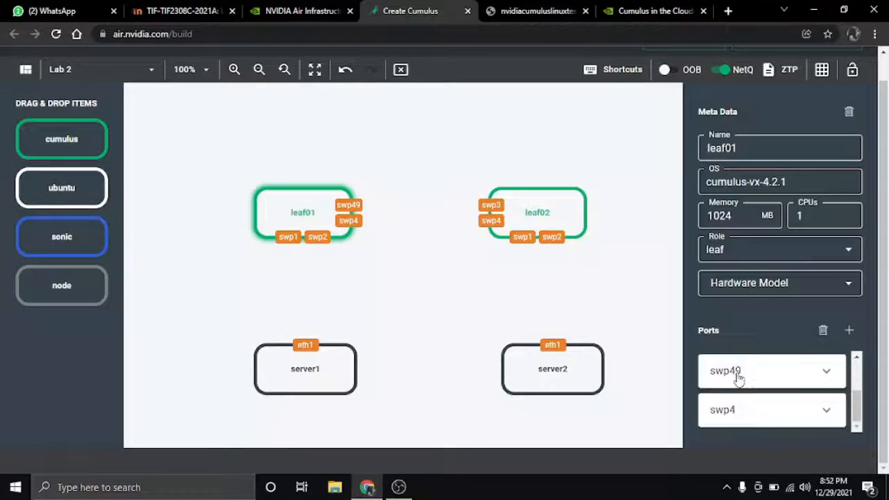
{"action": "left_click", "coordinate": [753, 410]}
{"action": "scroll", "coordinate": [736, 403], "scroll_direction": "up", "scroll_amount": 1}
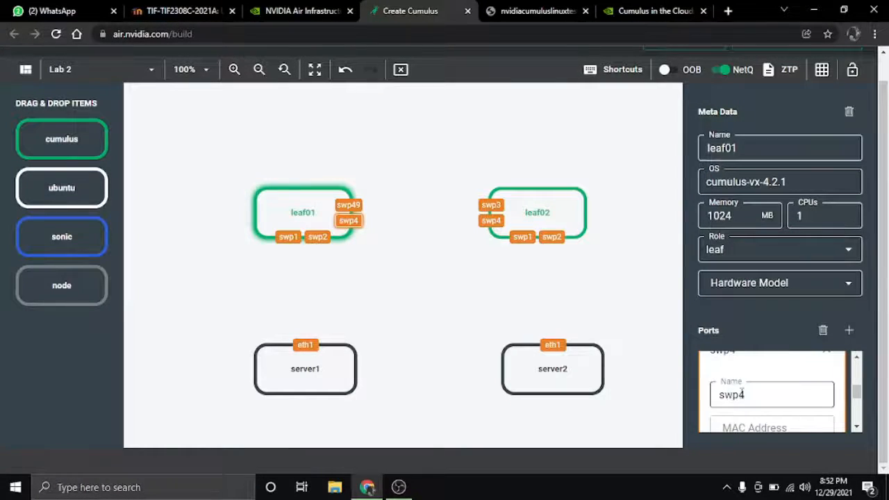
{"action": "left_click_drag", "start_coordinate": [744, 394], "coordinate": [739, 394]}
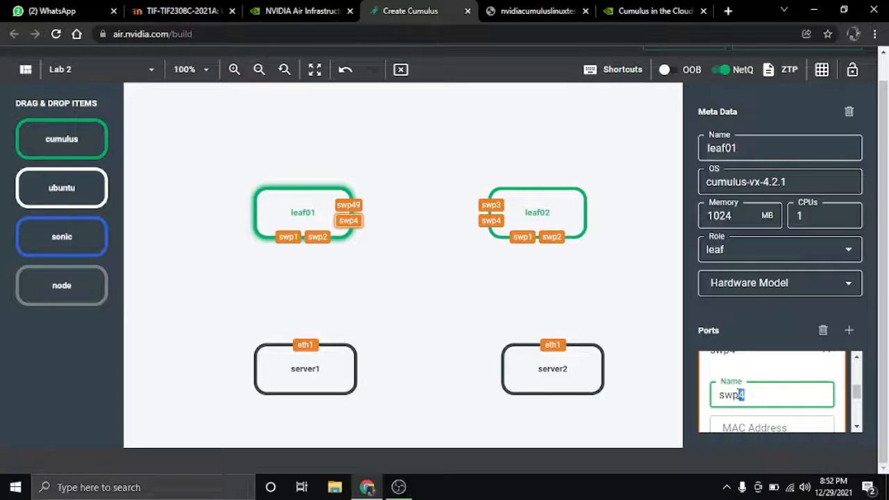
{"action": "left_click", "coordinate": [739, 394]}
{"action": "key", "text": "Return"}
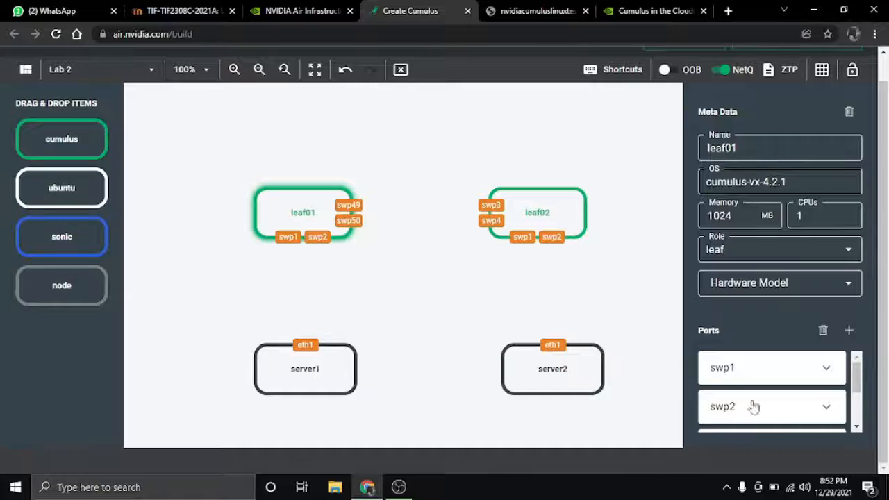
Step: Rename leaf02's swp3 port to swp49
{"action": "left_click", "coordinate": [581, 235]}
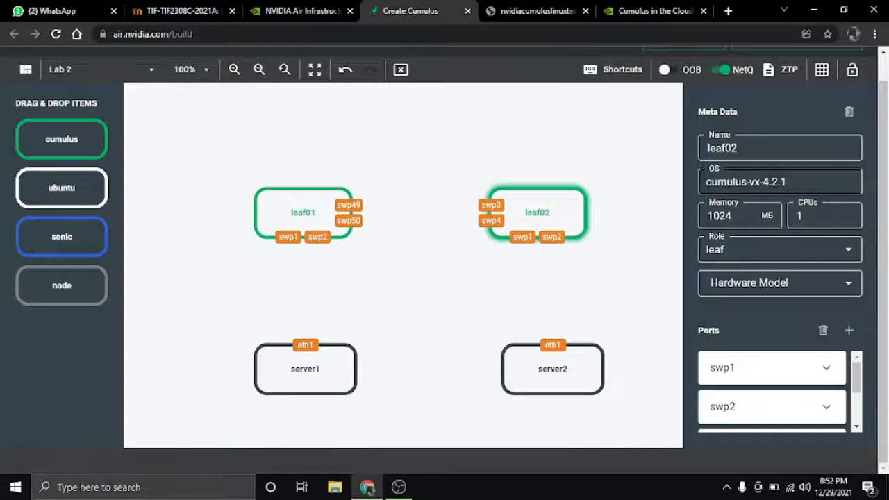
{"action": "scroll", "coordinate": [760, 371], "scroll_direction": "down", "scroll_amount": 1}
{"action": "left_click", "coordinate": [750, 375]}
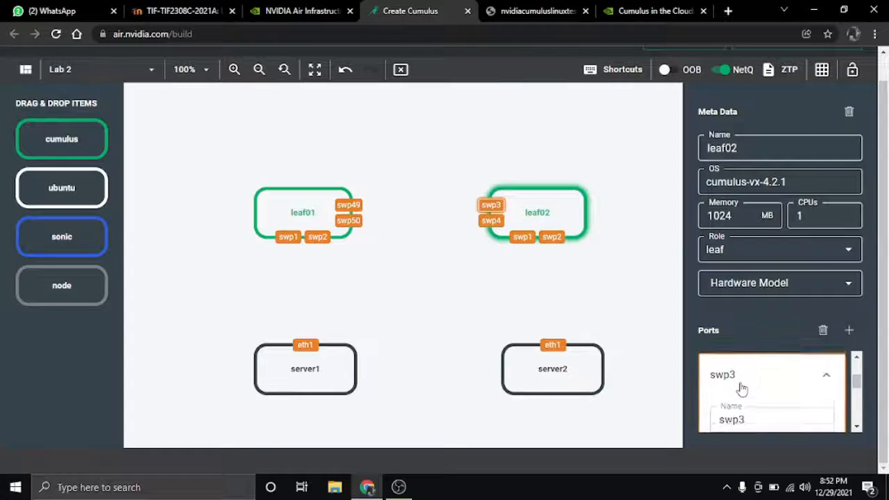
{"action": "scroll", "coordinate": [747, 375], "scroll_direction": "down", "scroll_amount": 1}
{"action": "scroll", "coordinate": [744, 398], "scroll_direction": "up", "scroll_amount": 2}
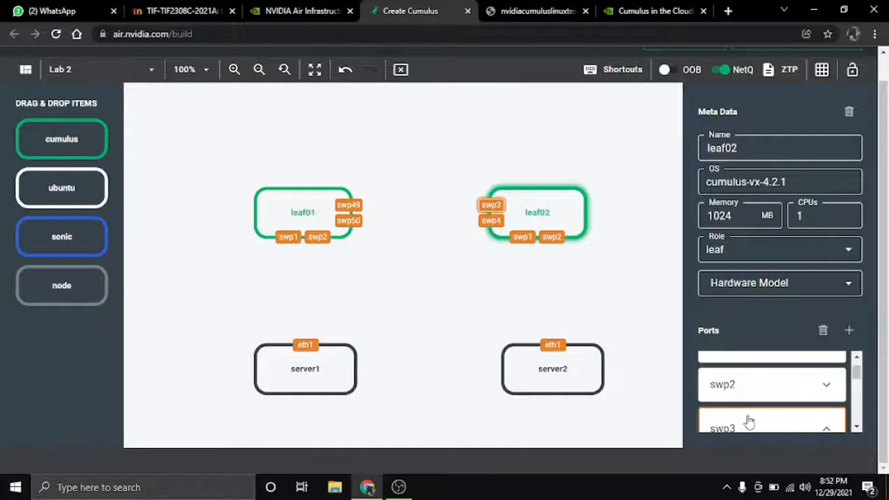
{"action": "scroll", "coordinate": [750, 417], "scroll_direction": "down", "scroll_amount": 1}
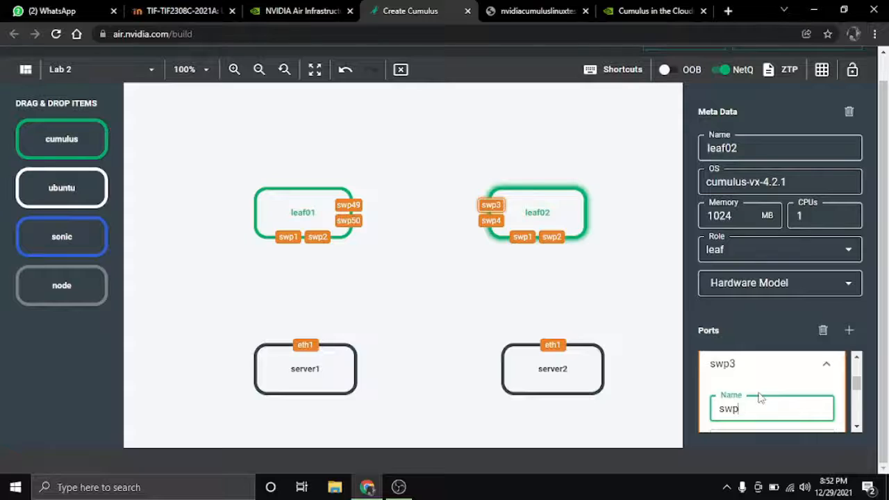
{"action": "type", "text": "49"}
{"action": "key", "text": "Return"}
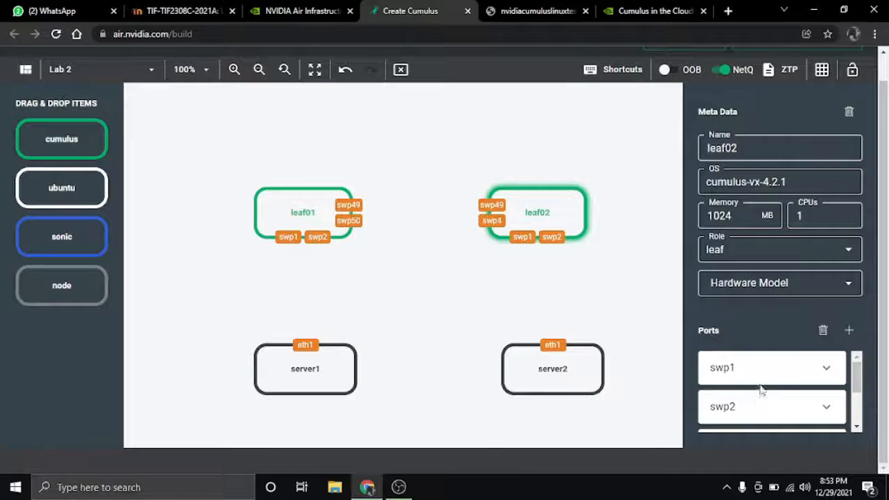
Step: Rename leaf02's swp4 port to swp50
{"action": "scroll", "coordinate": [762, 391], "scroll_direction": "down", "scroll_amount": 2}
{"action": "left_click", "coordinate": [749, 423]}
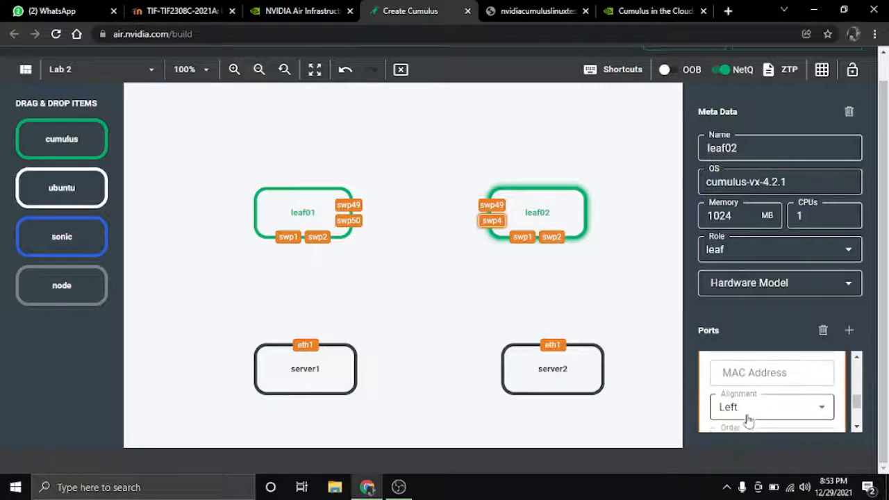
{"action": "scroll", "coordinate": [749, 417], "scroll_direction": "up", "scroll_amount": 1}
{"action": "left_click", "coordinate": [745, 406]}
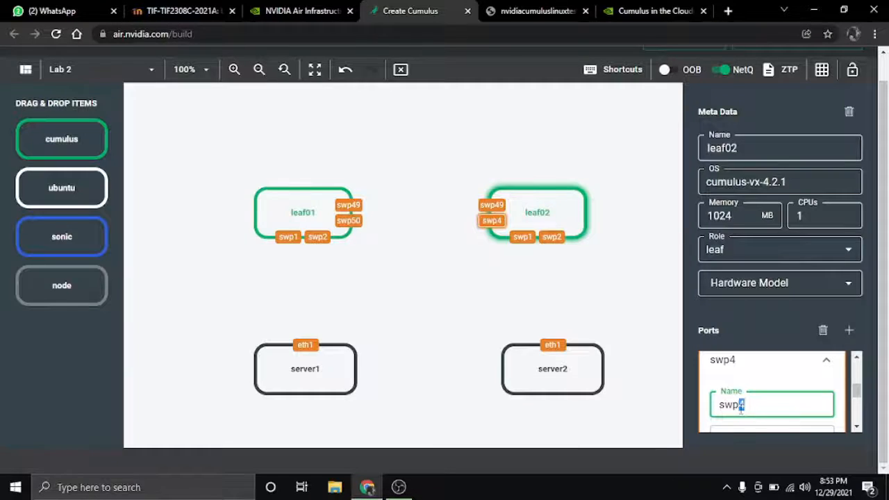
{"action": "key", "text": "BackSpace"}
{"action": "type", "text": "50"}
{"action": "key", "text": "Return"}
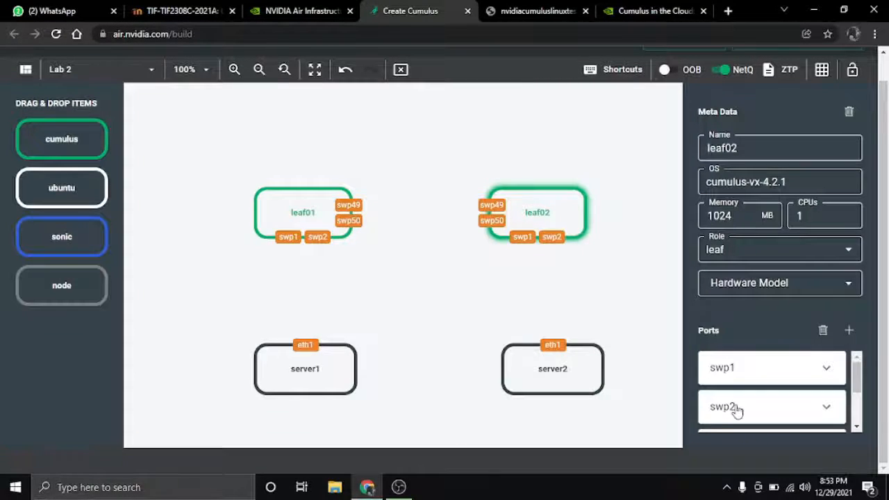
Step: Rename server2's eth1 port to eth2
{"action": "left_click", "coordinate": [575, 360]}
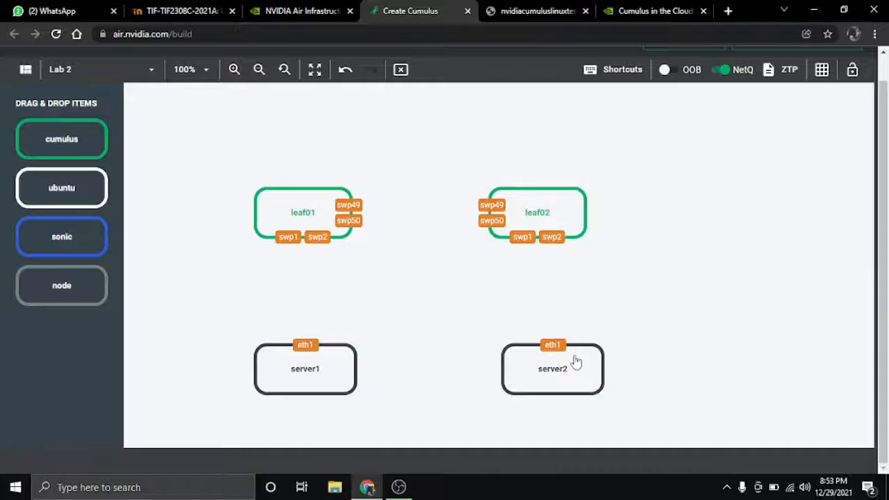
{"action": "left_click", "coordinate": [575, 360]}
{"action": "left_click", "coordinate": [748, 378]}
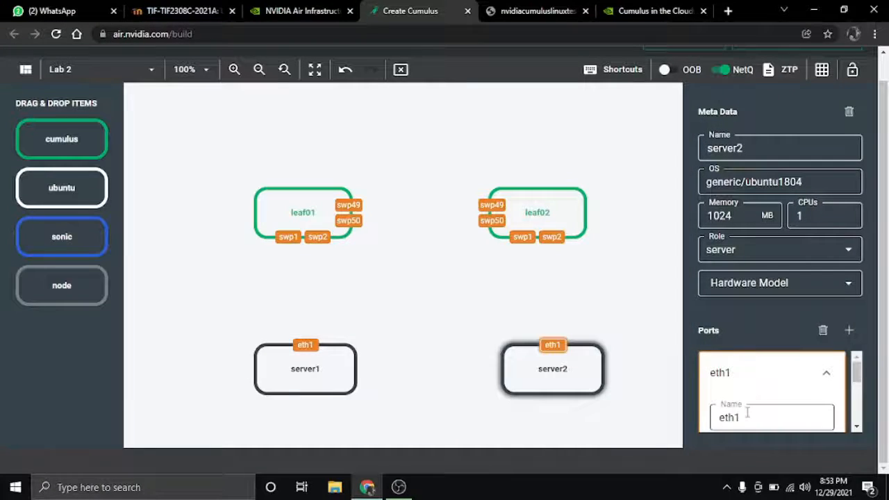
{"action": "left_click", "coordinate": [748, 412]}
{"action": "key", "text": "BackSpace"}
{"action": "type", "text": "2"}
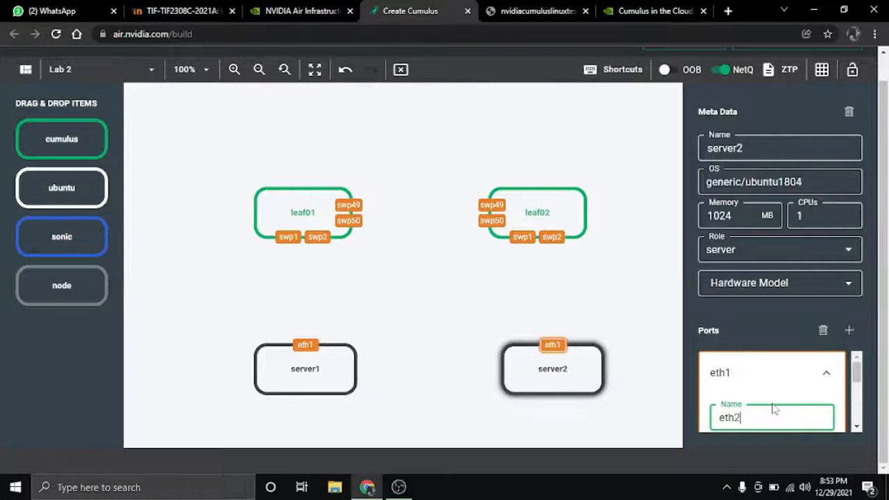
{"action": "key", "text": "Return"}
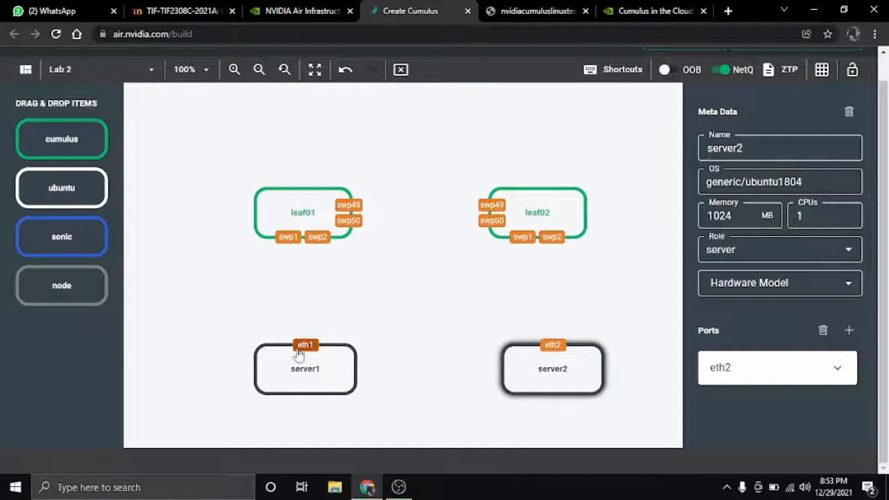
Step: Link server1 eth1 to leaf01 swp1, server2 eth2 to leaf02 swp2, and leaf01's swp49 and swp50 to the same-named leaf02 ports
{"action": "left_click_drag", "start_coordinate": [299, 354], "coordinate": [292, 245]}
{"action": "left_click_drag", "start_coordinate": [555, 348], "coordinate": [552, 239]}
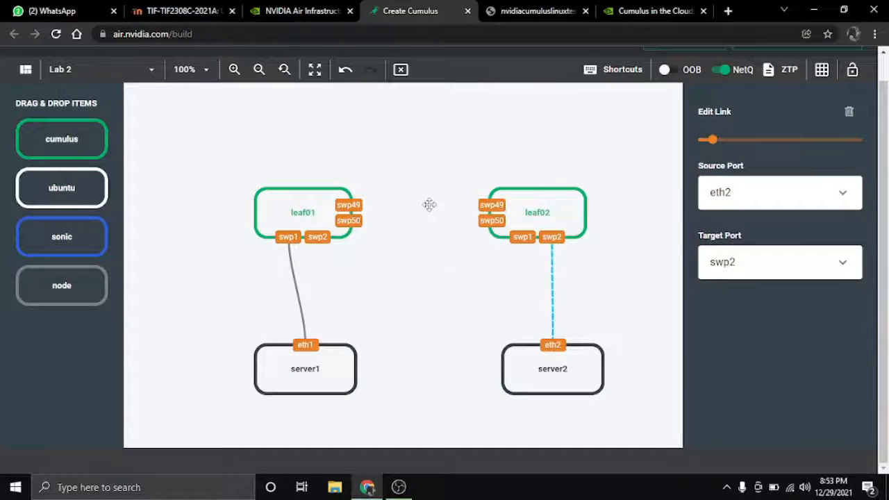
{"action": "left_click_drag", "start_coordinate": [354, 207], "coordinate": [491, 207]}
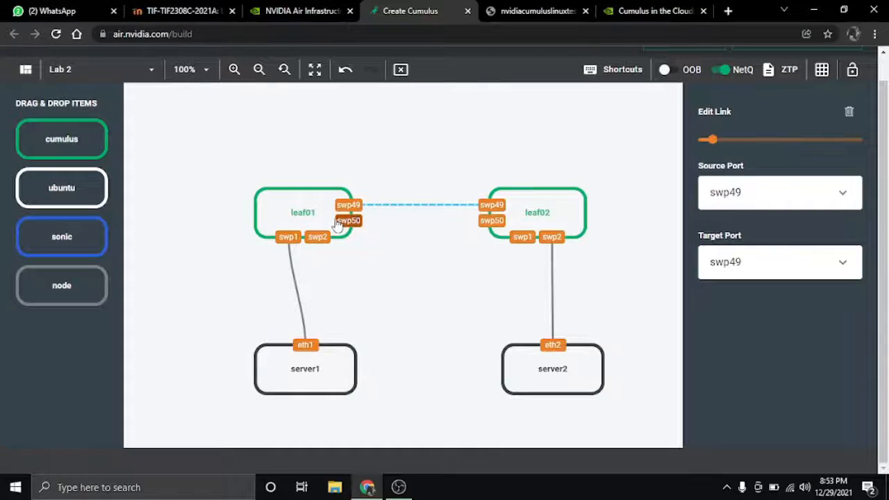
{"action": "left_click_drag", "start_coordinate": [338, 223], "coordinate": [491, 221]}
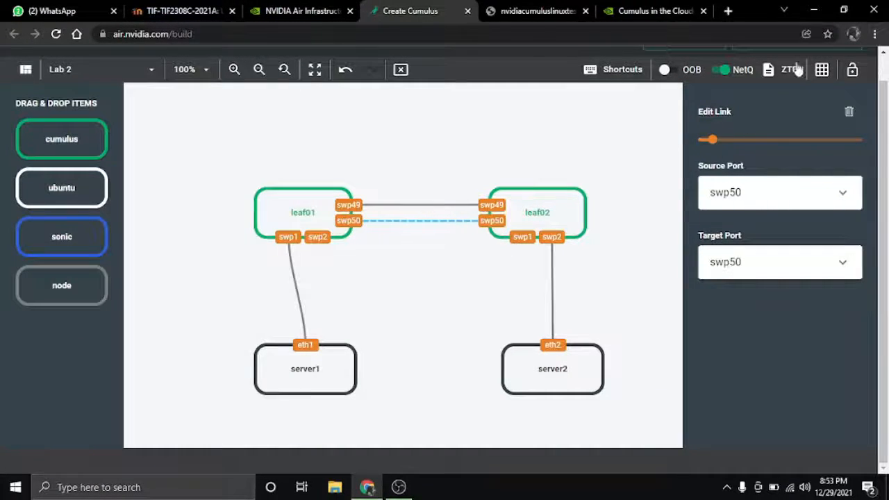
Step: Deselect the last link and start the simulation of the Lab 2 topology
{"action": "left_click", "coordinate": [586, 123]}
{"action": "scroll", "coordinate": [820, 69], "scroll_direction": "up", "scroll_amount": 1}
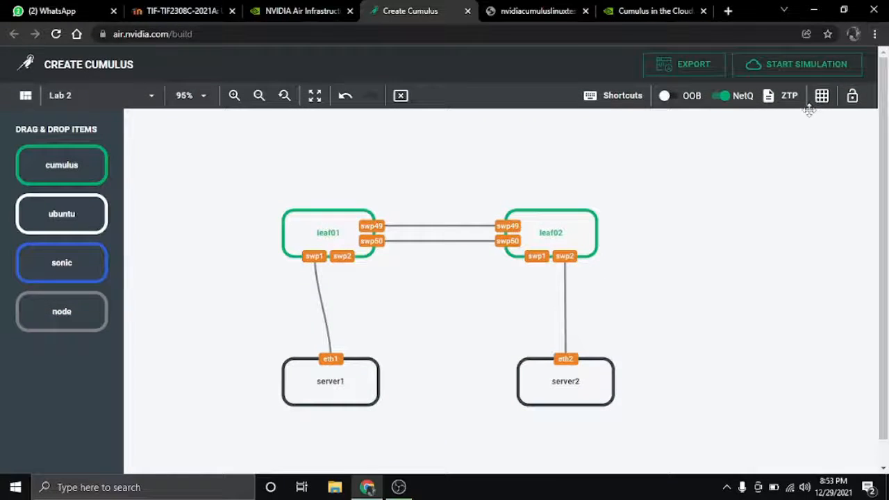
{"action": "left_click", "coordinate": [805, 65]}
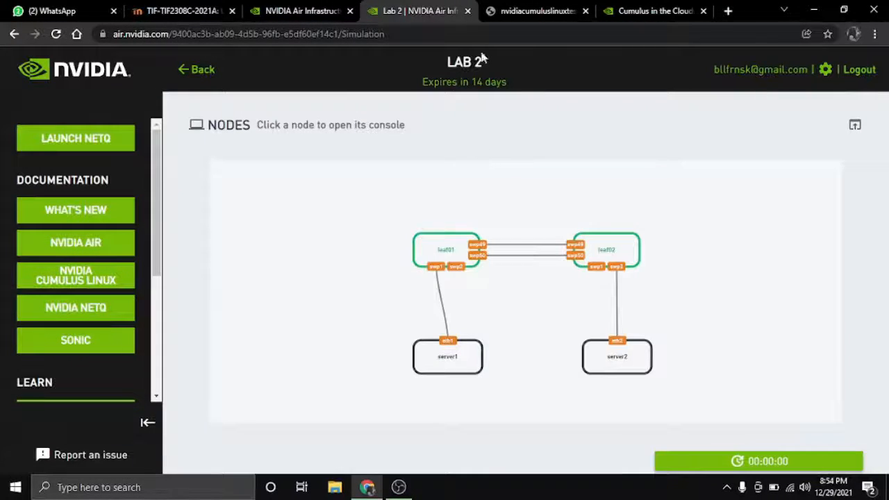
Step: Read the lab guide's procedures for the loopback addresses and the bond between leaf01 and leaf02
{"action": "left_click", "coordinate": [535, 11]}
{"action": "scroll", "coordinate": [435, 251], "scroll_direction": "down", "scroll_amount": 3}
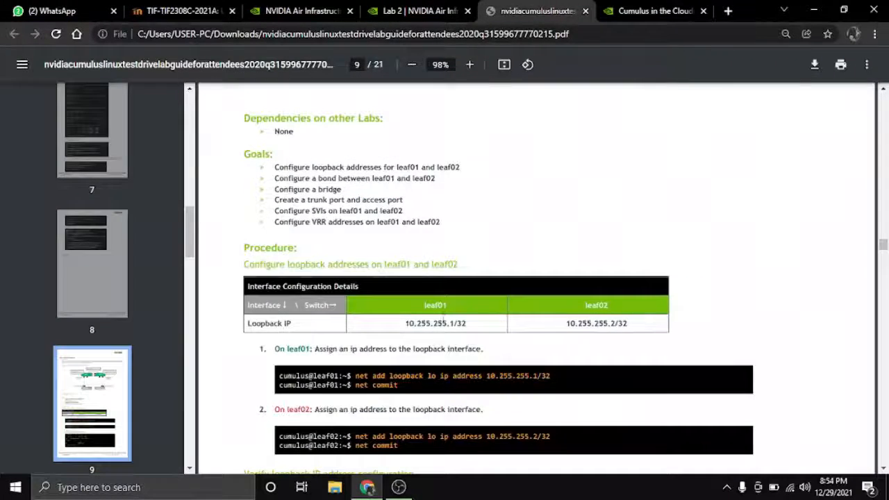
{"action": "scroll", "coordinate": [483, 312], "scroll_direction": "down", "scroll_amount": 2}
{"action": "scroll", "coordinate": [496, 357], "scroll_direction": "down", "scroll_amount": 2}
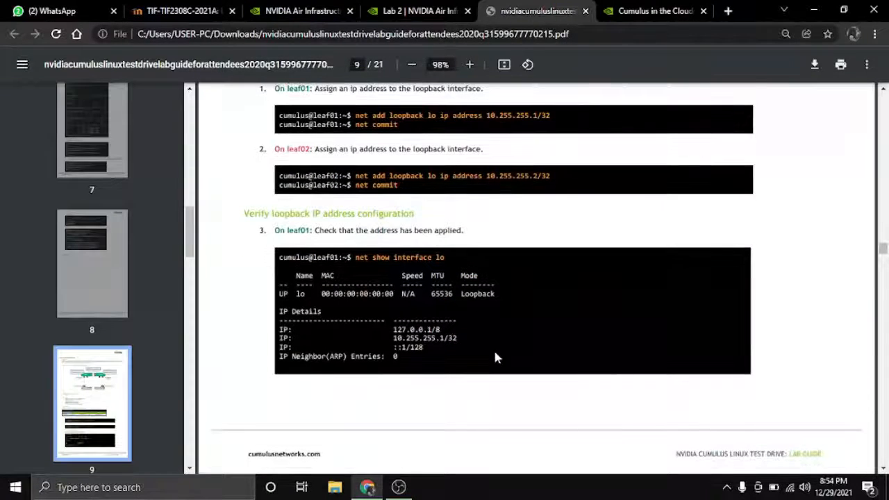
{"action": "scroll", "coordinate": [497, 357], "scroll_direction": "down", "scroll_amount": 5}
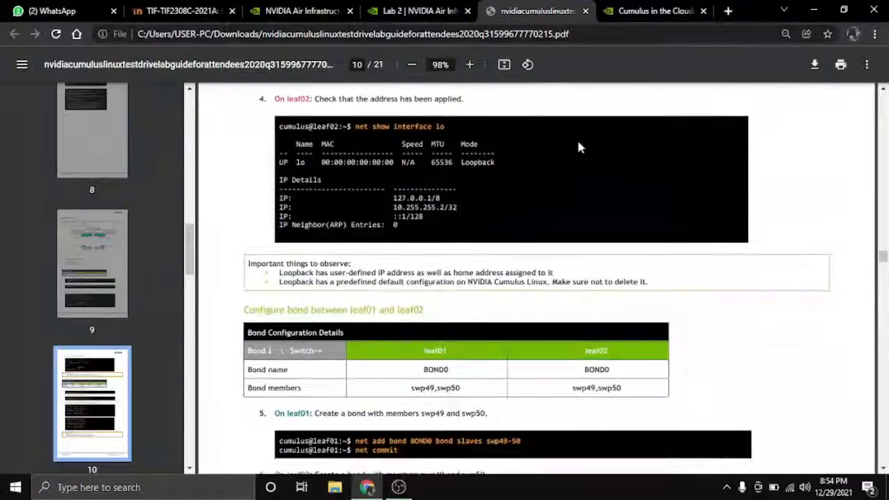
{"action": "scroll", "coordinate": [580, 147], "scroll_direction": "up", "scroll_amount": 3}
{"action": "left_click", "coordinate": [653, 11]}
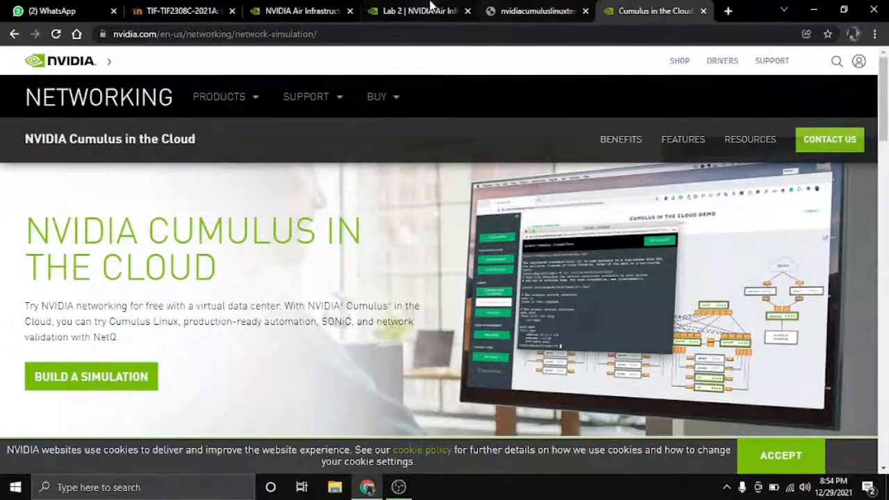
Step: Return to the Lab 2 simulation, open leaf01's console and add a console tab for leaf02
{"action": "left_click", "coordinate": [431, 8]}
{"action": "left_click", "coordinate": [439, 249]}
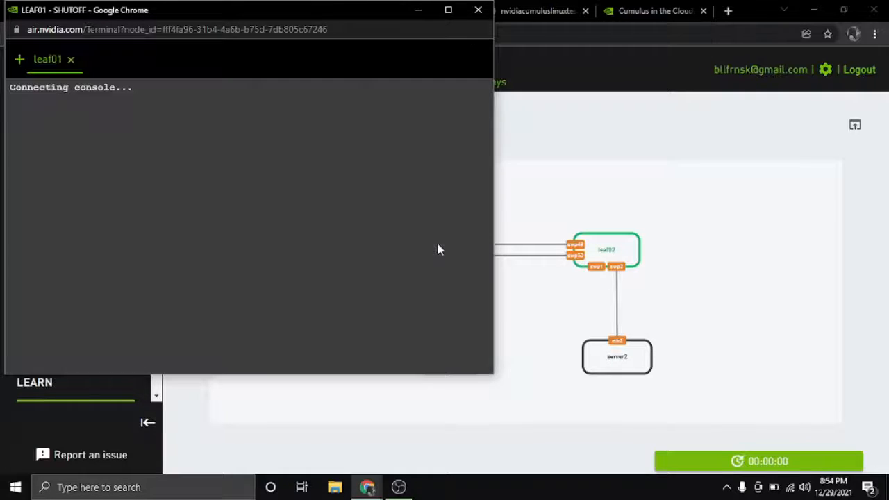
{"action": "left_click", "coordinate": [20, 61]}
{"action": "left_click", "coordinate": [37, 116]}
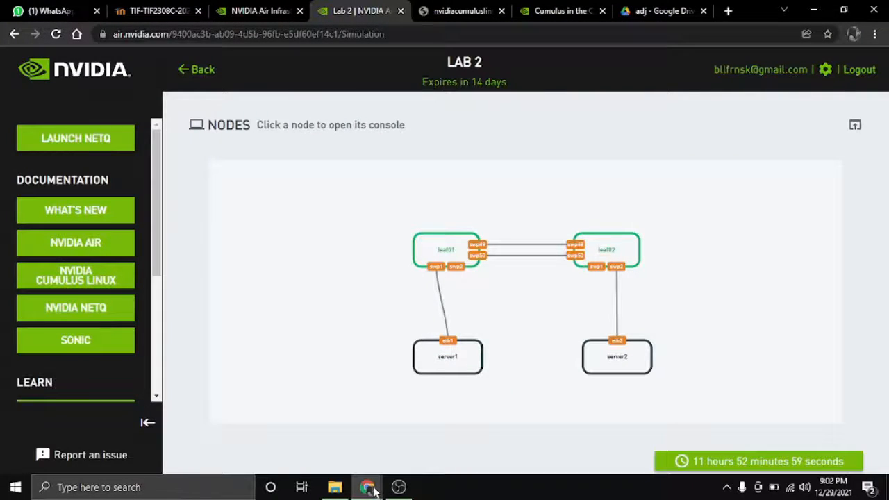
Step: Bring the node console window back to the front and switch to leaf01's console
{"action": "mouse_move", "coordinate": [374, 489]}
{"action": "left_click", "coordinate": [423, 429]}
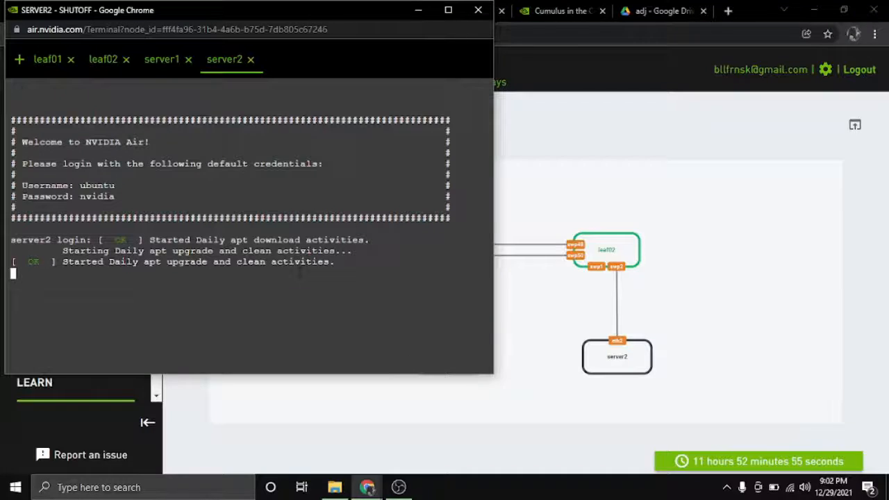
{"action": "left_click", "coordinate": [44, 59]}
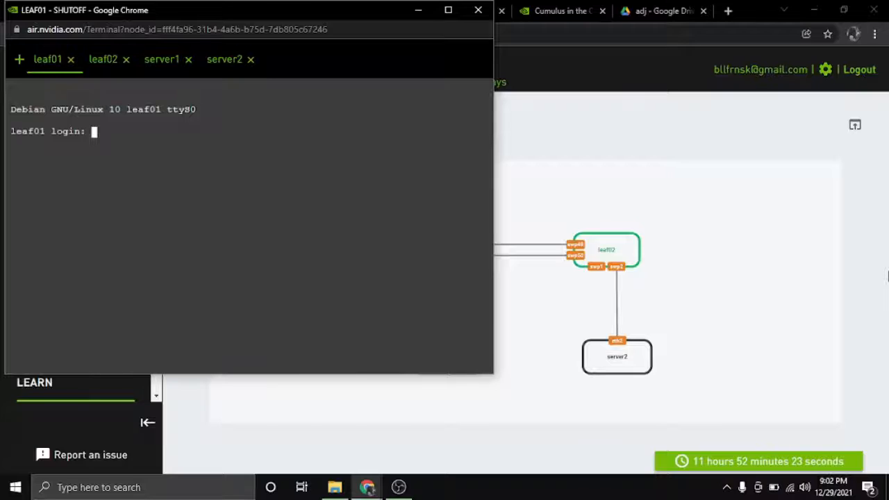
Step: Review the lab guide's commands for assigning leaf01's loopback address, and return to the leaf01 console
{"action": "left_click", "coordinate": [559, 11]}
{"action": "left_click", "coordinate": [455, 10]}
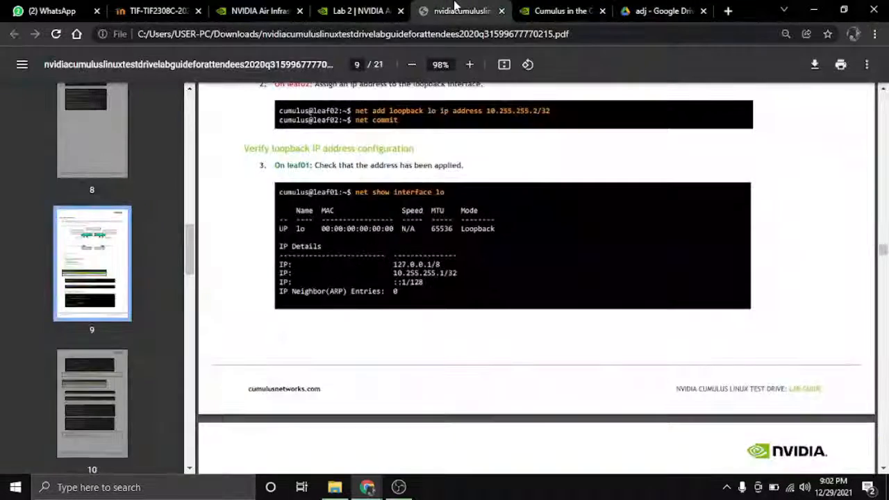
{"action": "scroll", "coordinate": [535, 278], "scroll_direction": "up", "scroll_amount": 3}
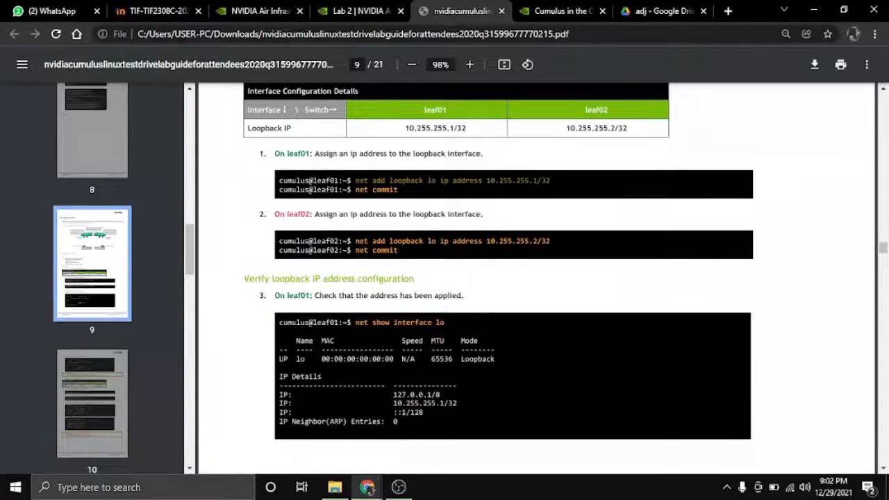
{"action": "key", "text": "alt+Tab"}
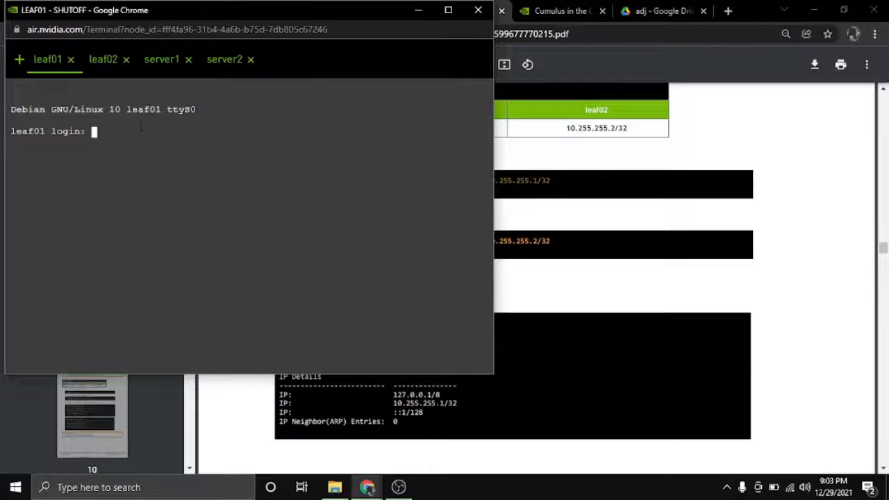
Step: Try to log in to leaf01 as user cumulus with the account password
{"action": "key", "text": "Return"}
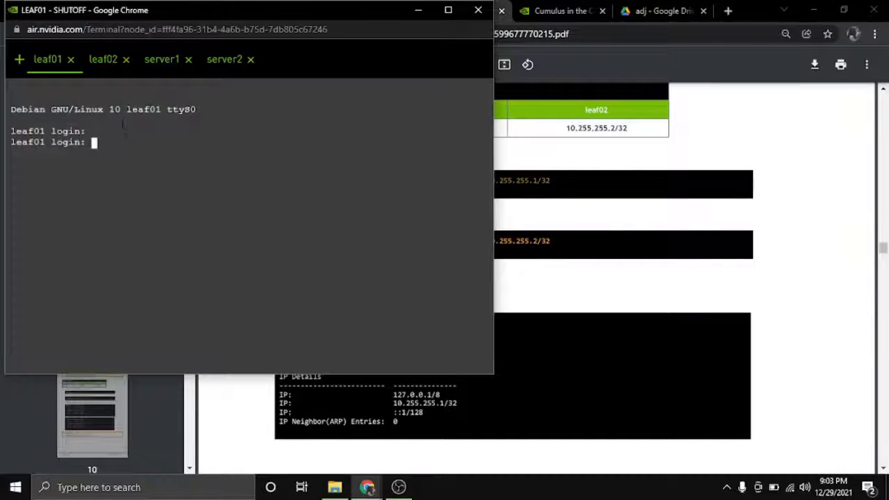
{"action": "type", "text": "cumulus"}
{"action": "key", "text": "Return"}
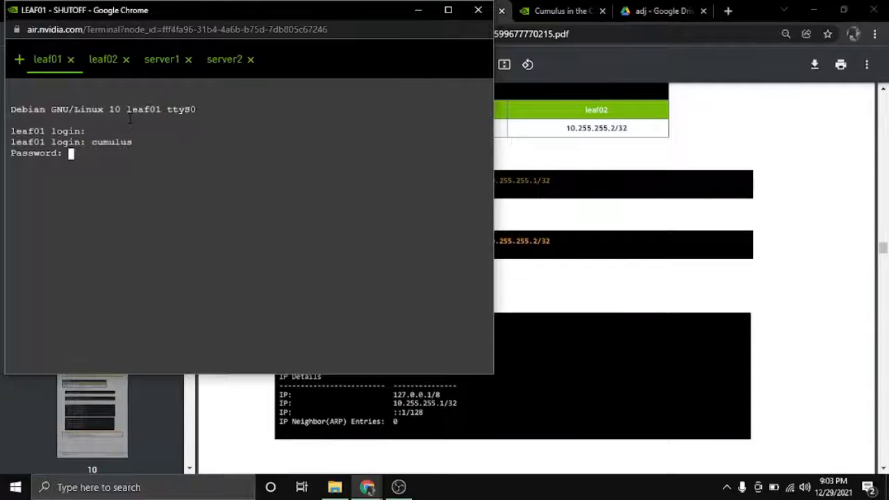
{"action": "key", "text": "Return"}
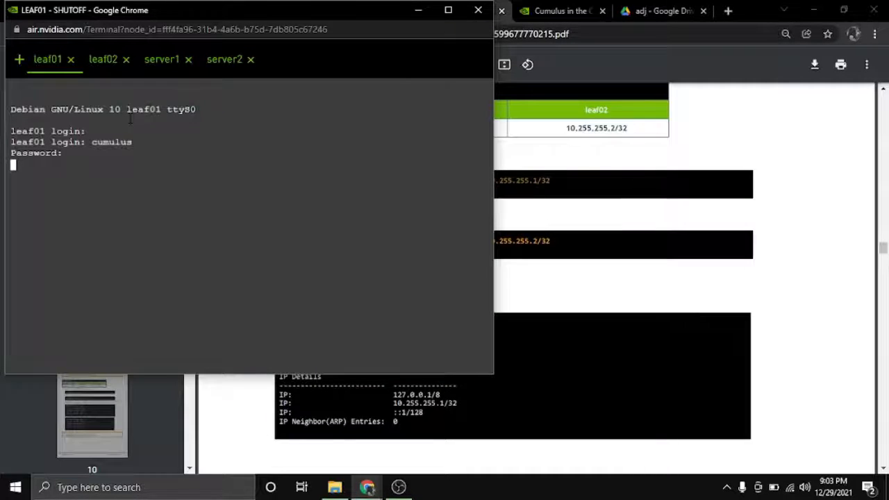
Step: Move the console window clear of the screen corner and log in to leaf01 as user cumulus with the default account password
{"action": "left_click_drag", "start_coordinate": [188, 15], "coordinate": [337, 47]}
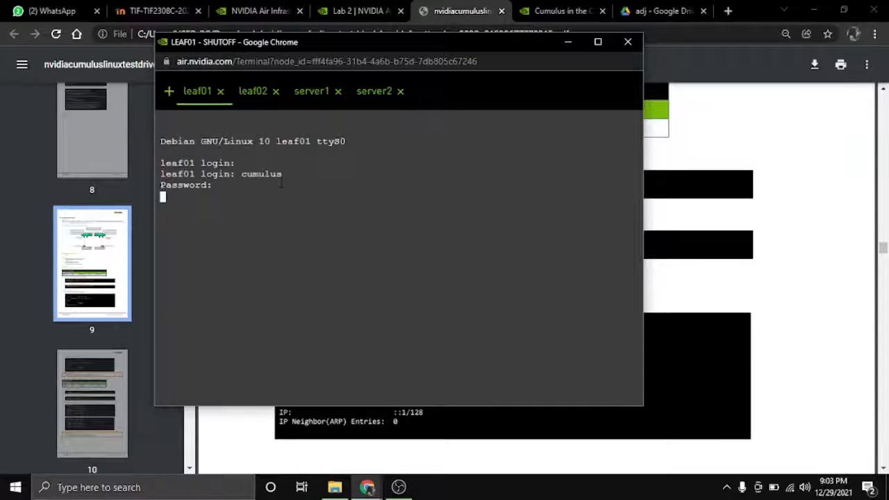
{"action": "type", "text": "cumulu"}
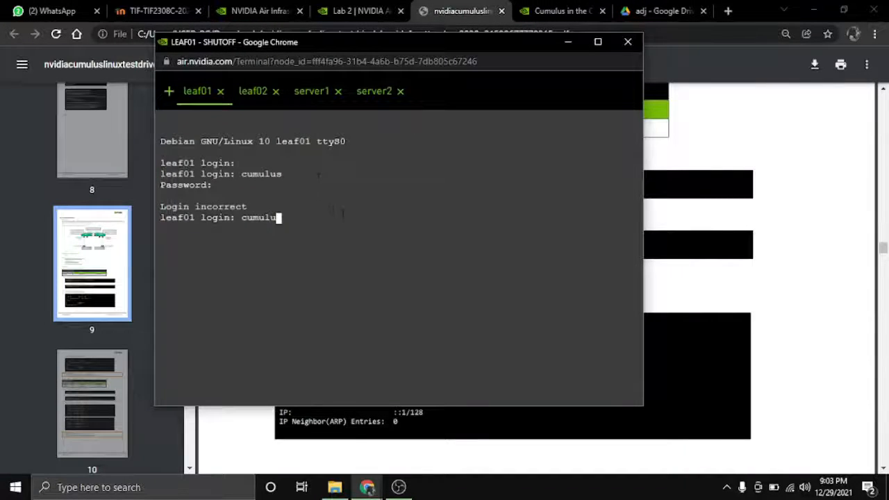
{"action": "type", "text": "s"}
{"action": "key", "text": "Return"}
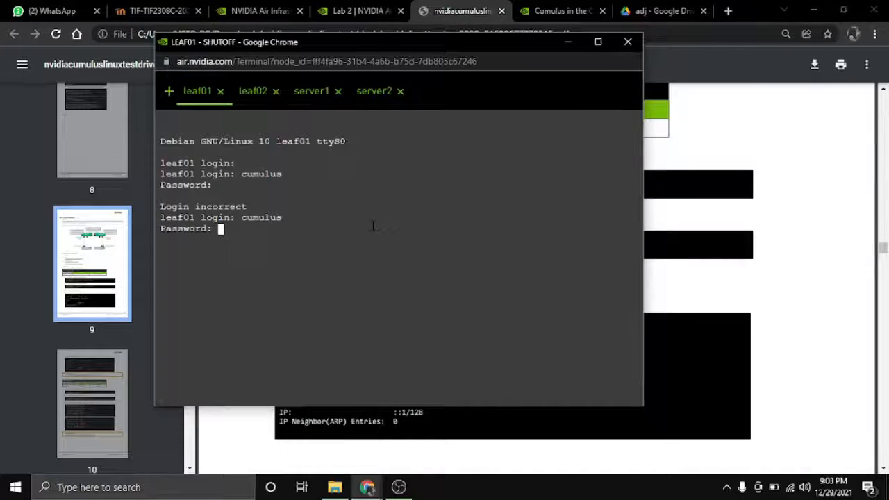
{"action": "type", "text": "cumulus"}
{"action": "key", "text": "Return"}
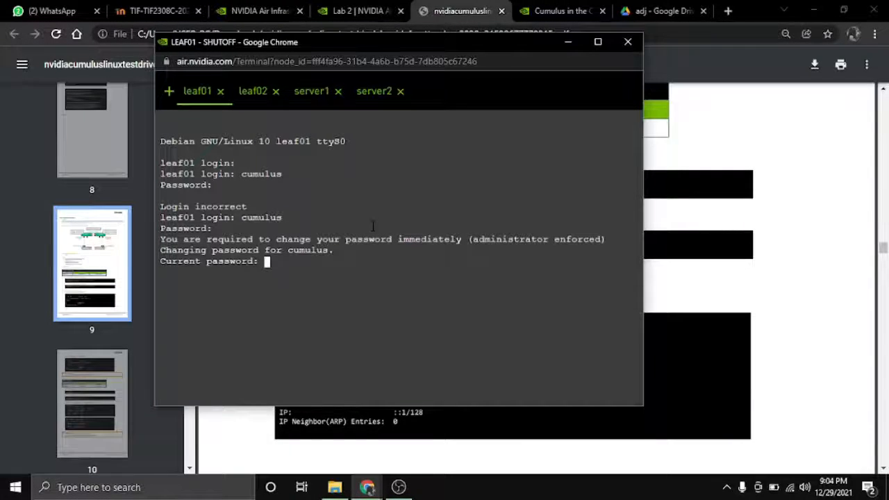
Step: Complete leaf01's forced password change by entering the current password and the new password twice
{"action": "key", "text": "Return"}
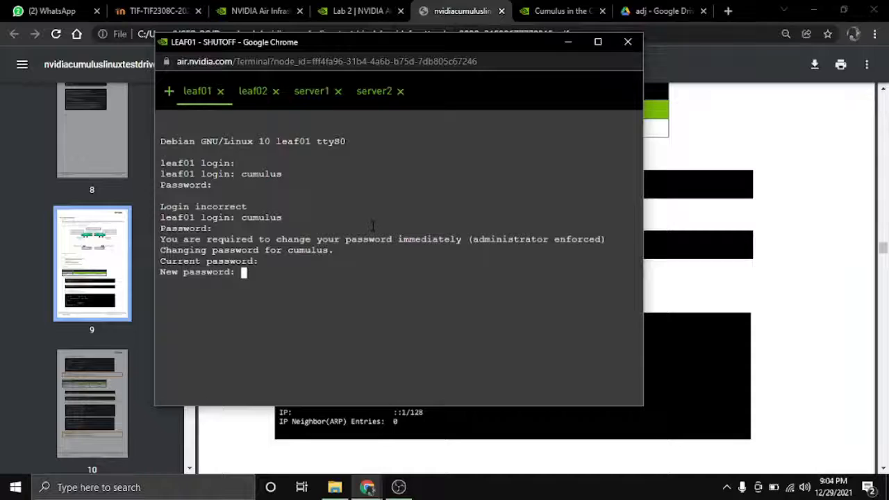
{"action": "key", "text": "Return"}
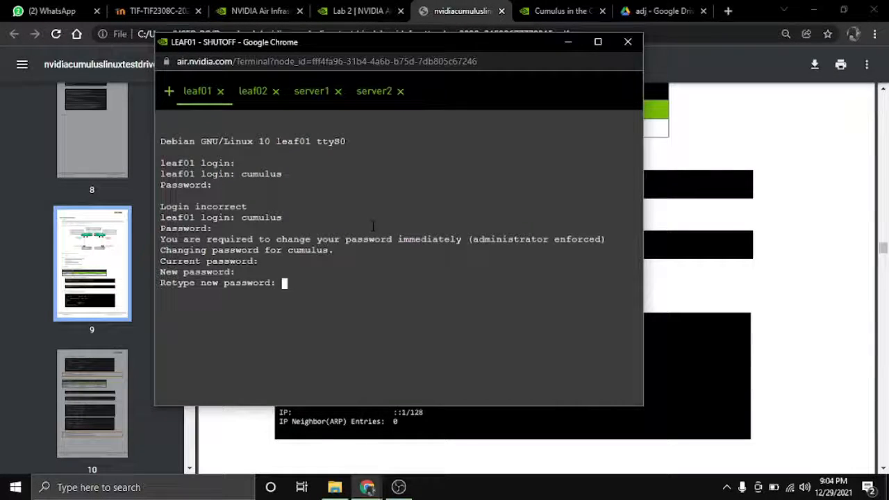
{"action": "key", "text": "Return"}
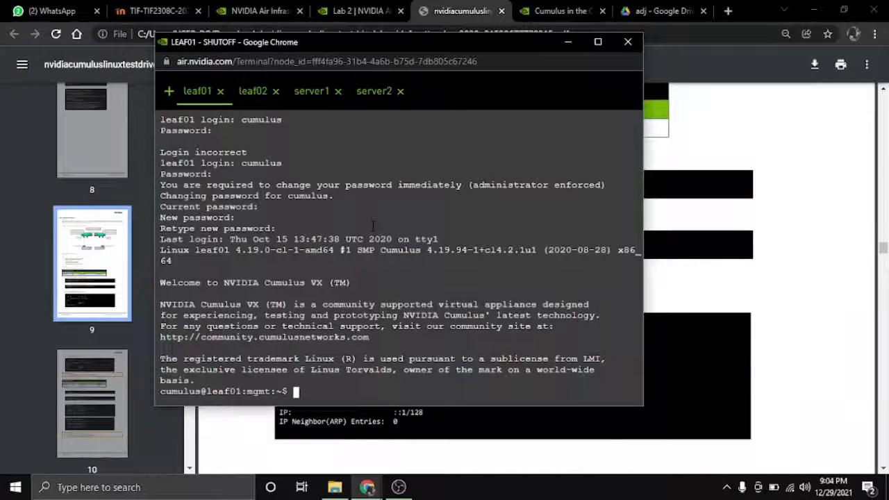
Step: Switch to leaf02's console and try to log in as user cumulus with the account password
{"action": "left_click", "coordinate": [250, 94]}
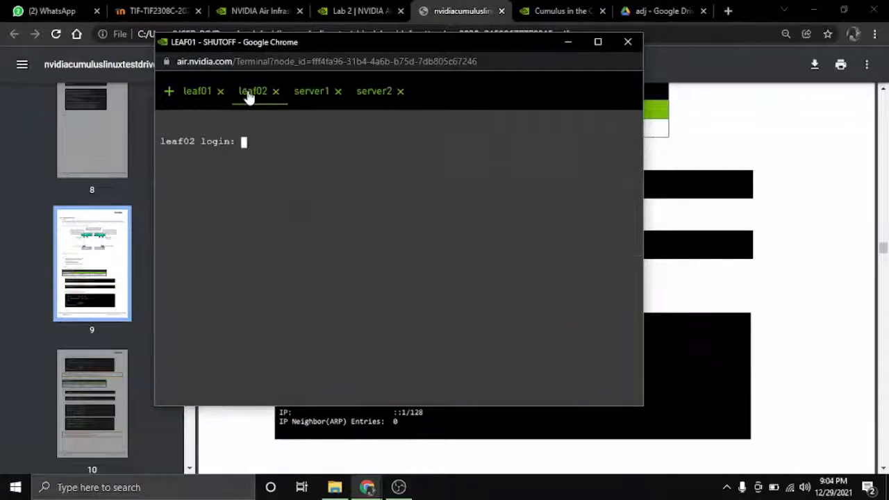
{"action": "type", "text": "cu"}
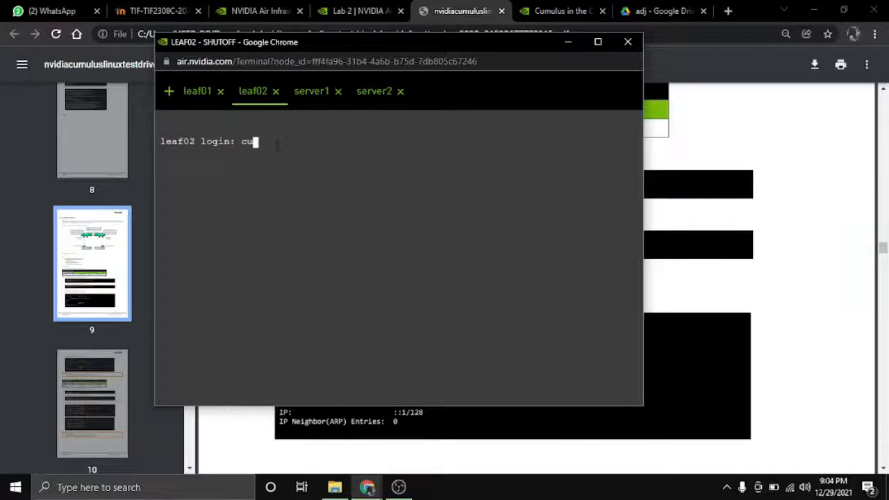
{"action": "type", "text": "mulus"}
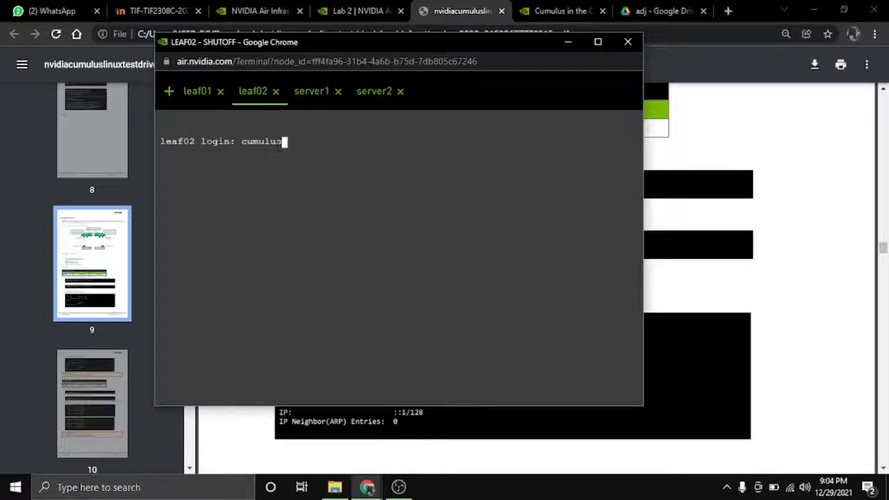
{"action": "key", "text": "Return"}
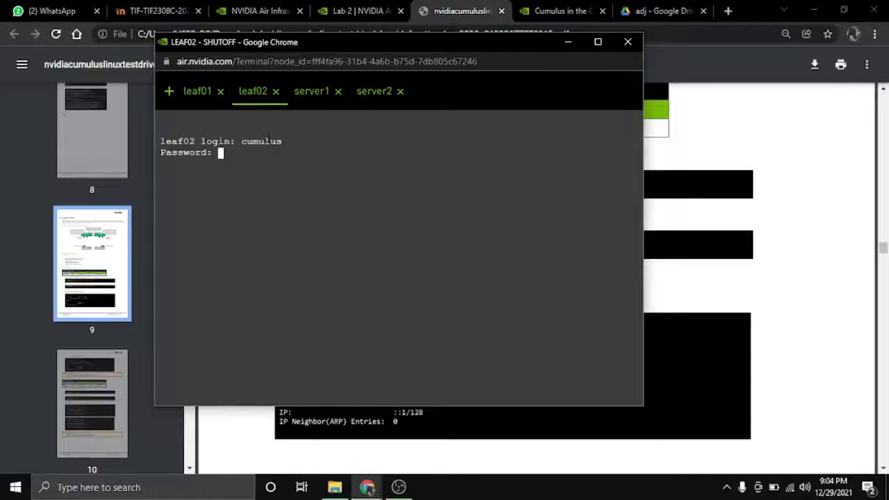
{"action": "left_click", "coordinate": [197, 91]}
{"action": "left_click", "coordinate": [253, 91]}
{"action": "key", "text": "Return"}
Step: Retry the leaf02 login as user cumulus with the account password
{"action": "type", "text": "c"}
{"action": "key", "text": "Return"}
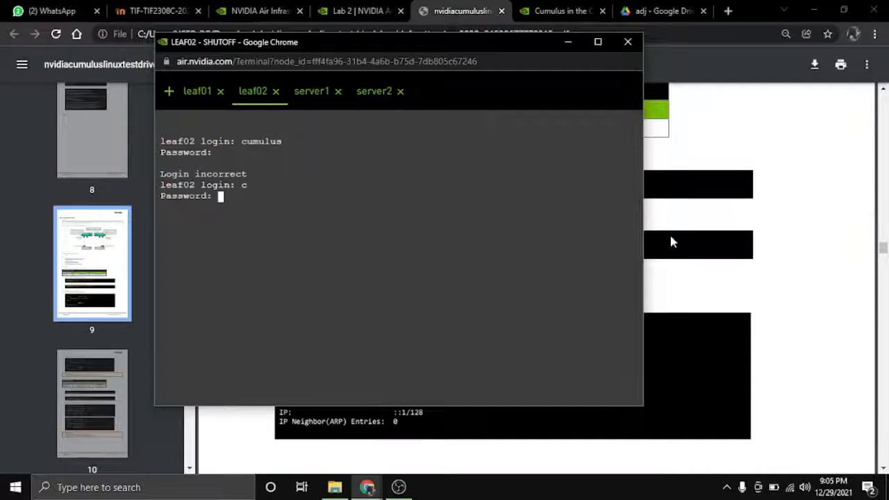
{"action": "key", "text": "Return"}
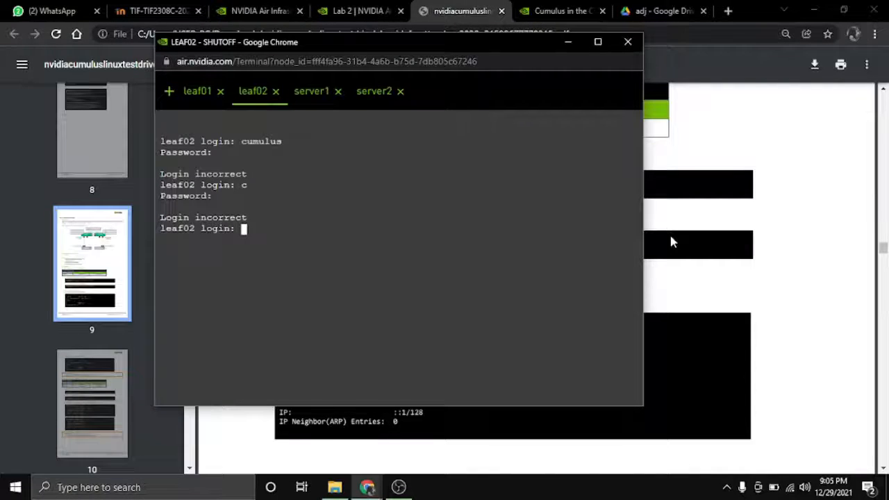
{"action": "type", "text": "cumulus"}
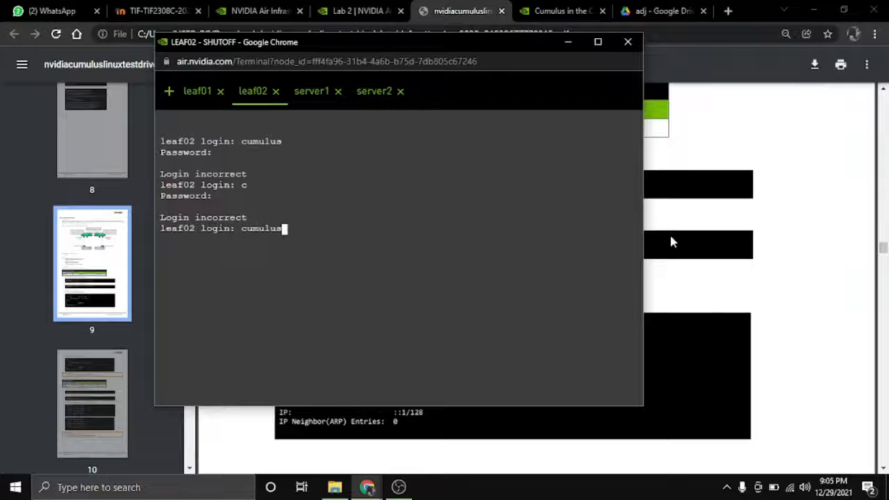
{"action": "key", "text": "Return"}
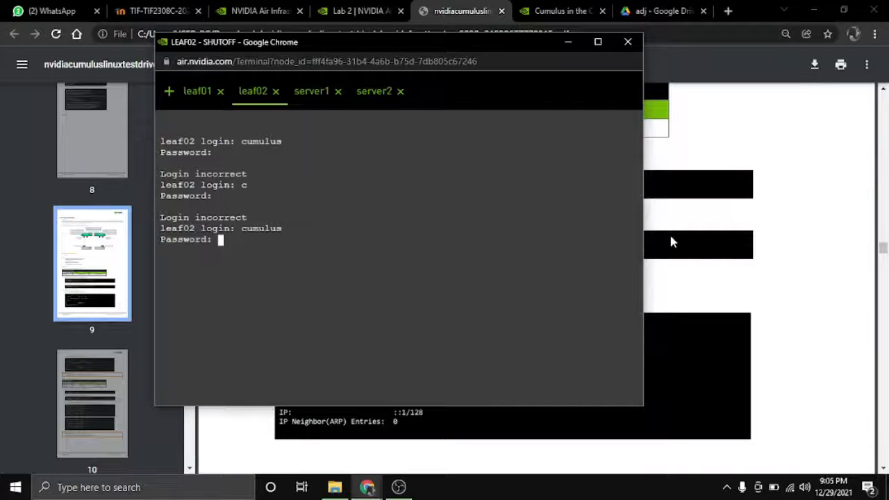
{"action": "key", "text": "Return"}
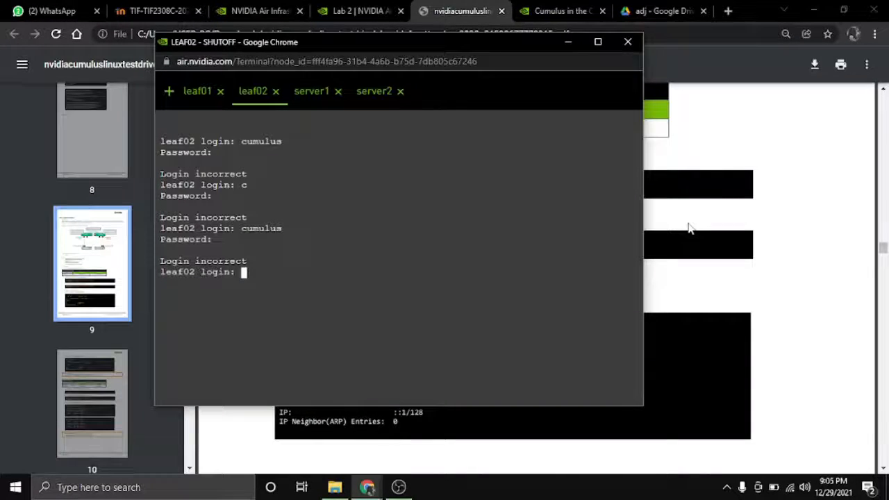
{"action": "type", "text": "cumulus"}
{"action": "key", "text": "Return"}
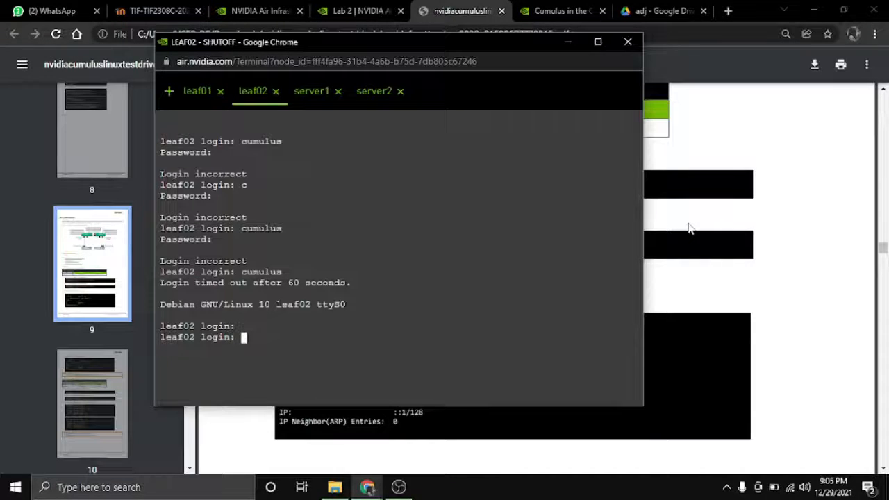
Step: Log in to leaf02 as user cumulus with the default account password
{"action": "type", "text": "cumulus"}
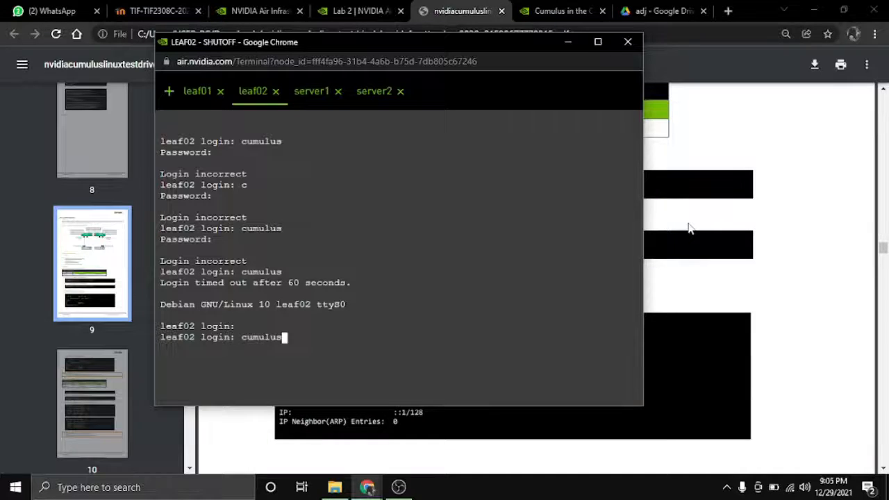
{"action": "key", "text": "Return"}
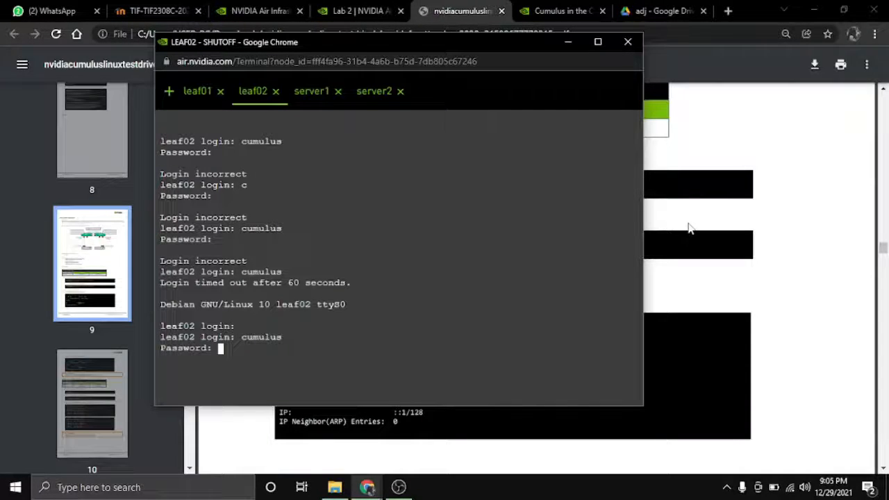
{"action": "type", "text": "cumulus"}
{"action": "key", "text": "Return"}
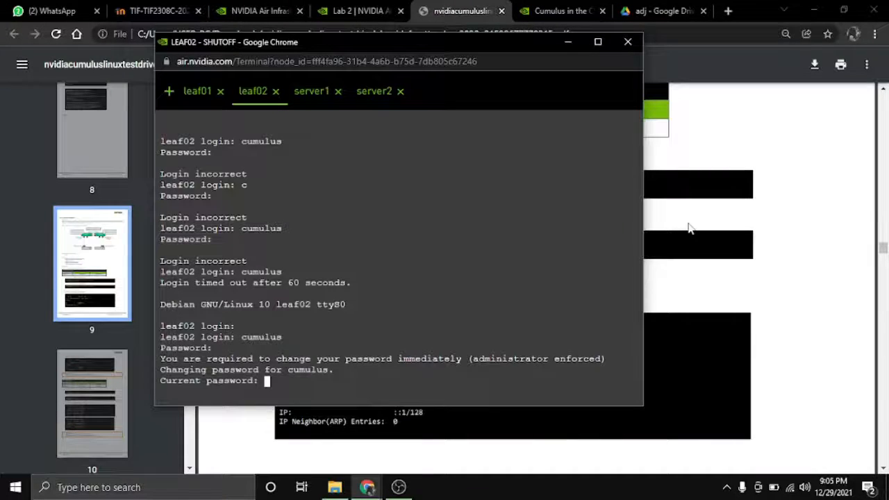
Step: Complete leaf02's forced password change by entering the current password and the new password twice
{"action": "type", "text": "cumulus"}
{"action": "key", "text": "Return"}
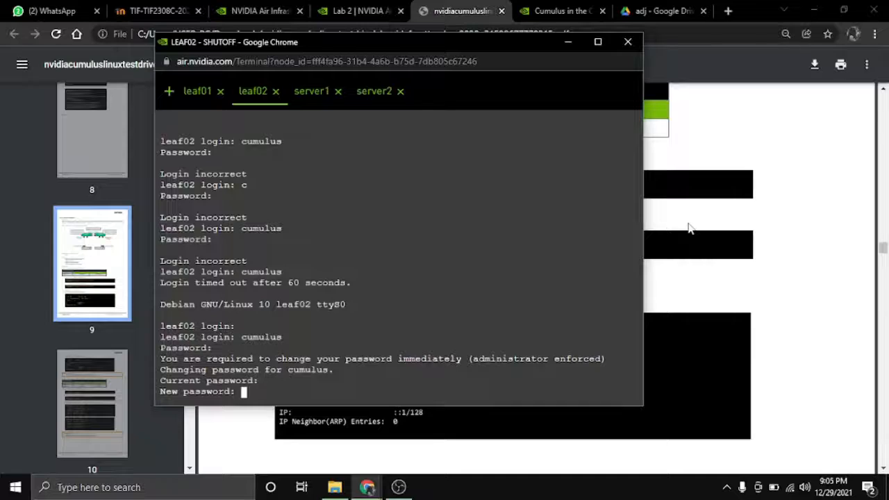
{"action": "key", "text": "Return"}
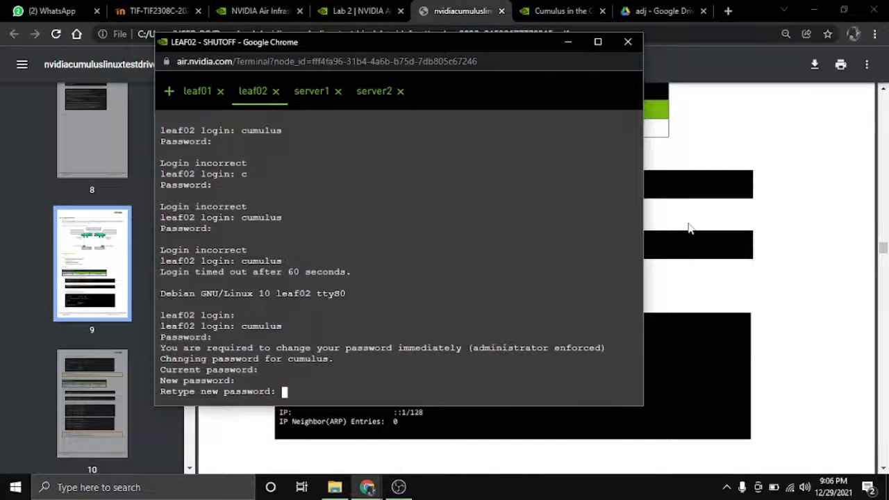
{"action": "key", "text": "Return"}
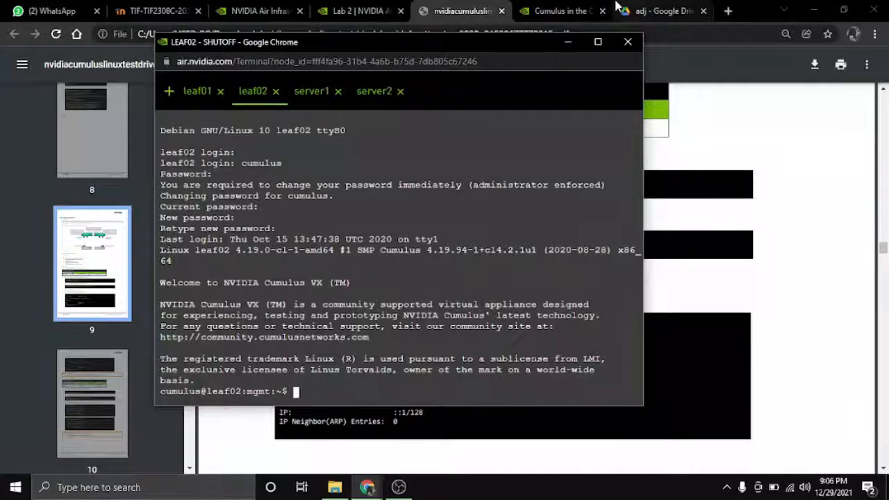
Step: Uncover the lab guide's loopback commands and run net add loopback lo ip address 10.255.255.1/32 on leaf01
{"action": "left_click_drag", "start_coordinate": [492, 46], "coordinate": [303, 50]}
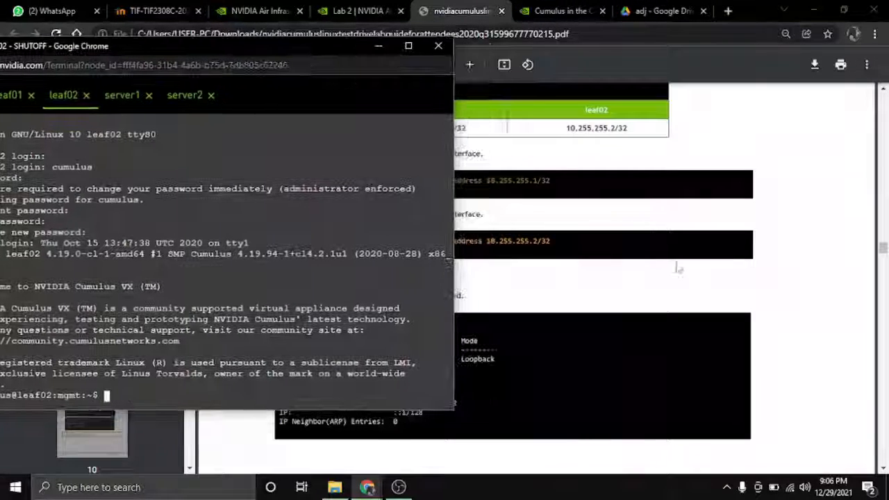
{"action": "scroll", "coordinate": [678, 269], "scroll_direction": "down", "scroll_amount": 1}
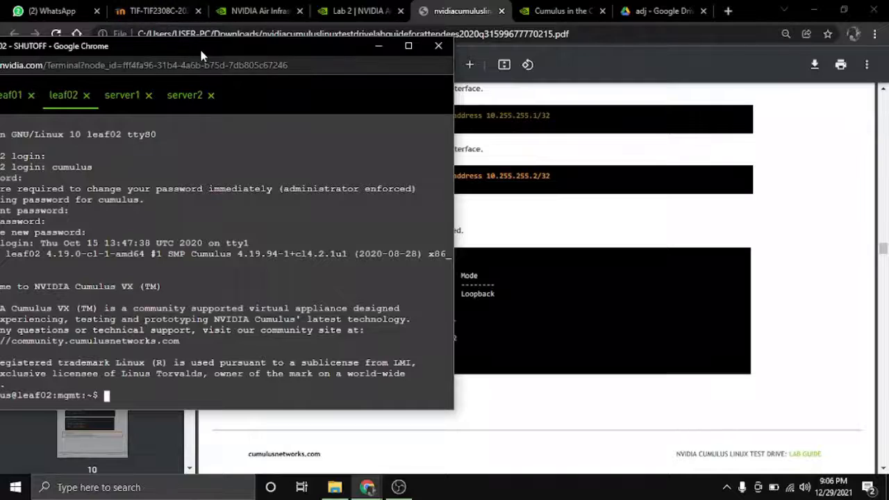
{"action": "left_click_drag", "start_coordinate": [202, 56], "coordinate": [323, 211]}
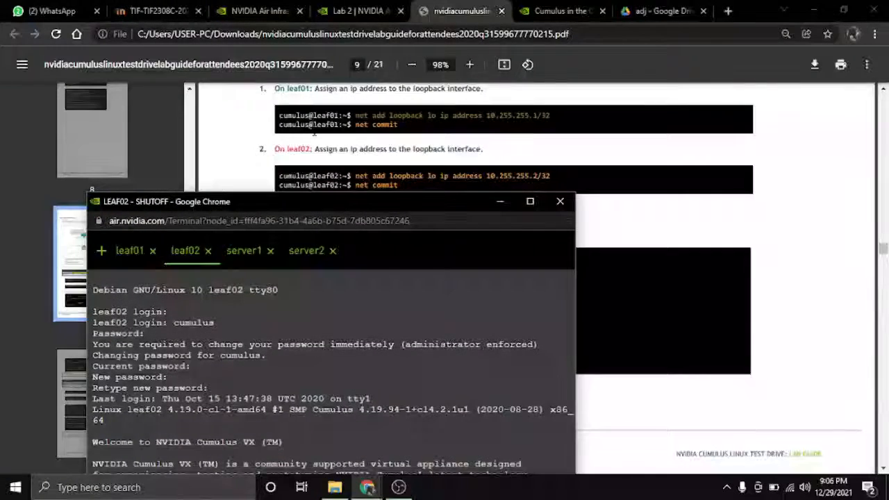
{"action": "left_click", "coordinate": [122, 257]}
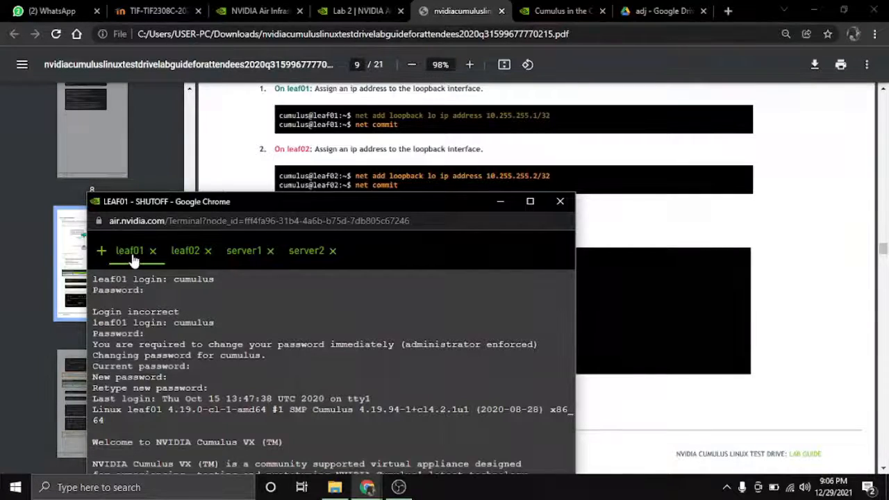
{"action": "left_click_drag", "start_coordinate": [202, 202], "coordinate": [186, 48]}
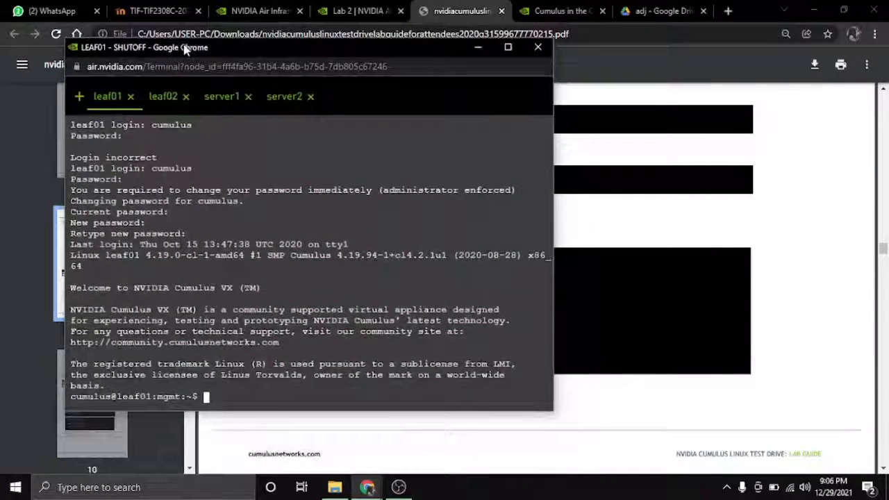
{"action": "right_click", "coordinate": [205, 399]}
{"action": "left_click", "coordinate": [246, 300]}
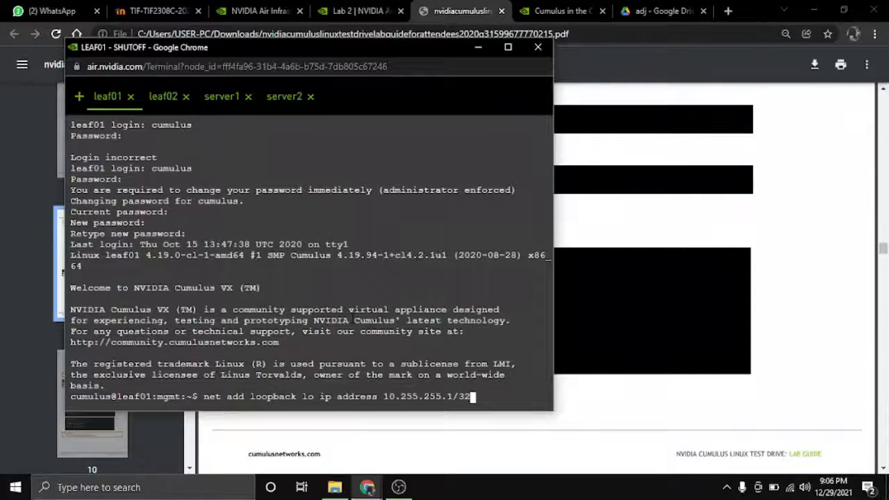
{"action": "key", "text": "Return"}
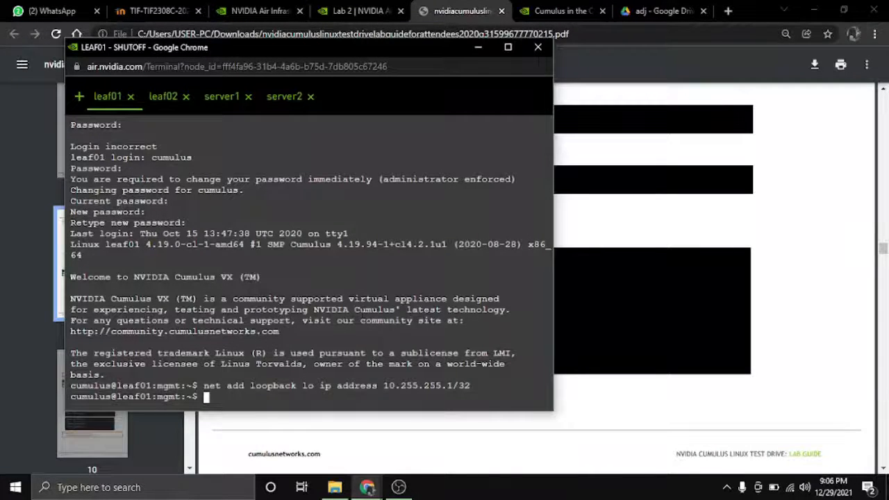
Step: Uncover the lab guide and hide its page thumbnails, and commit leaf01's loopback configuration with net commit
{"action": "left_click_drag", "start_coordinate": [277, 43], "coordinate": [493, 71]}
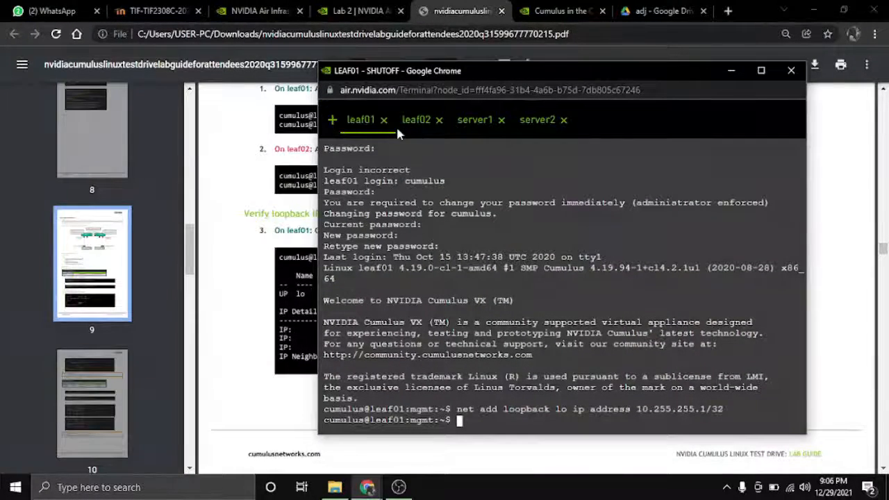
{"action": "type", "text": "ne"}
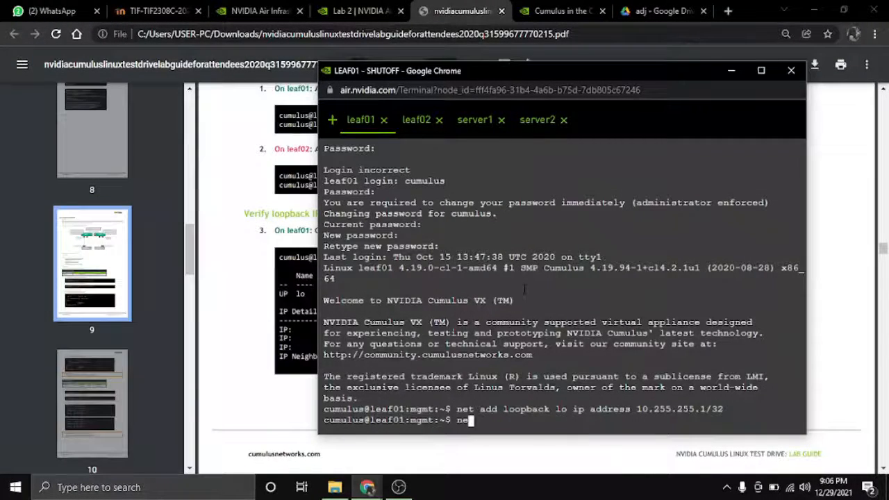
{"action": "type", "text": "t"}
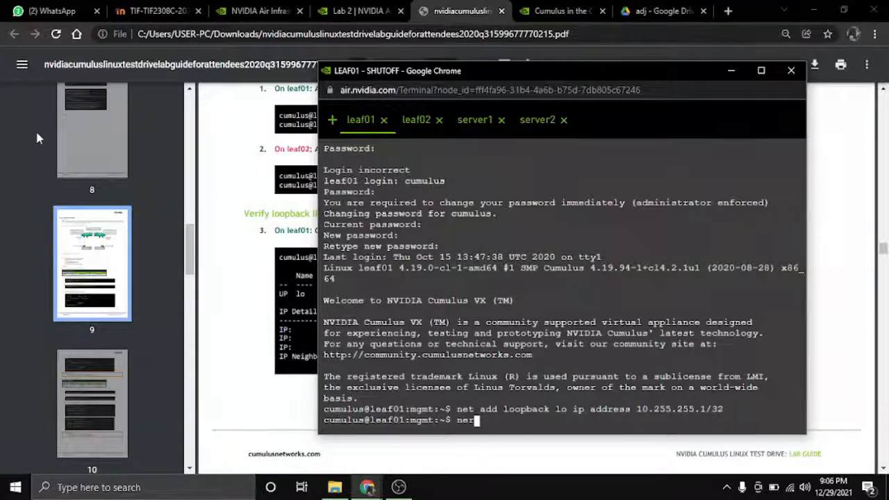
{"action": "left_click", "coordinate": [17, 75]}
{"action": "left_click", "coordinate": [21, 64]}
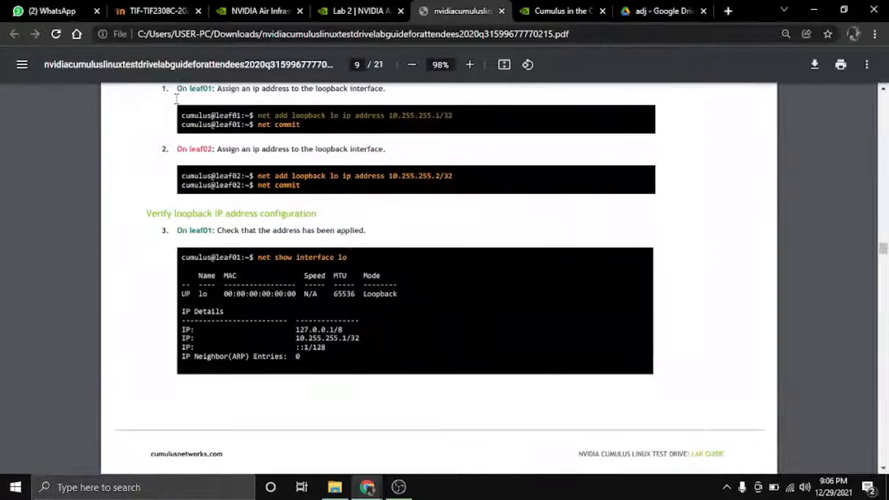
{"action": "key", "text": "alt+Tab"}
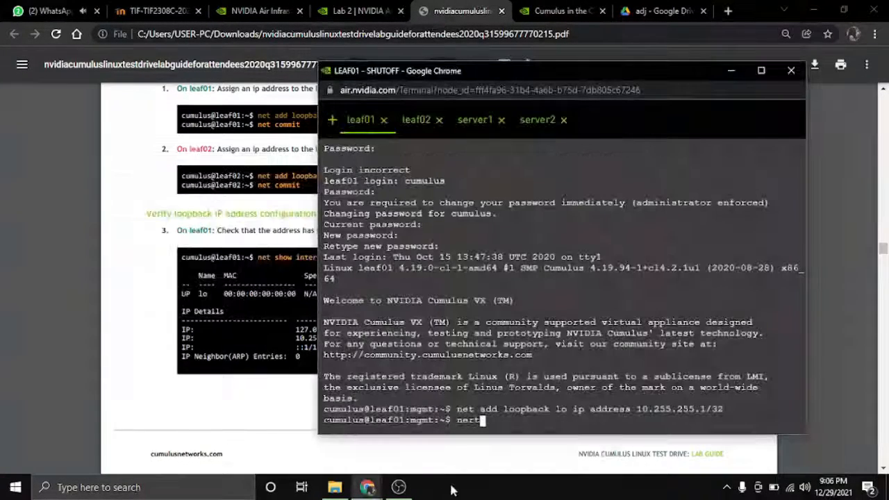
{"action": "key", "text": "BackSpace"}
{"action": "key", "text": "BackSpace"}
{"action": "type", "text": "t"}
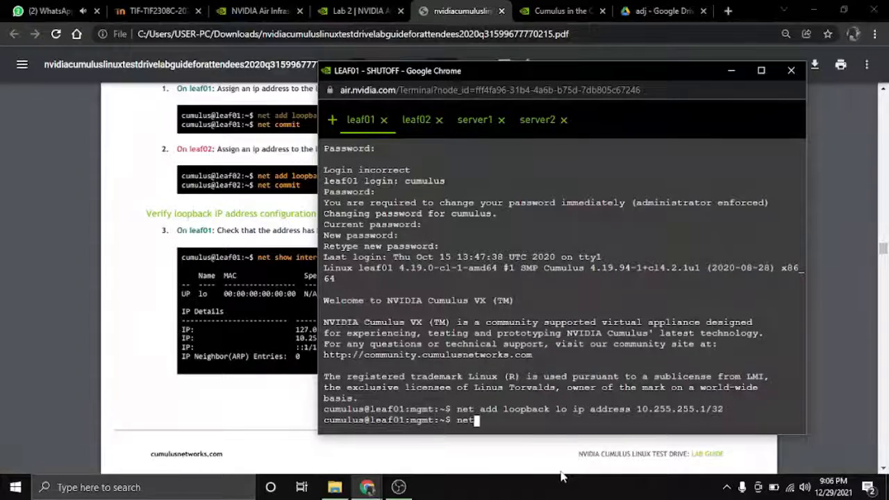
{"action": "type", "text": " commit"}
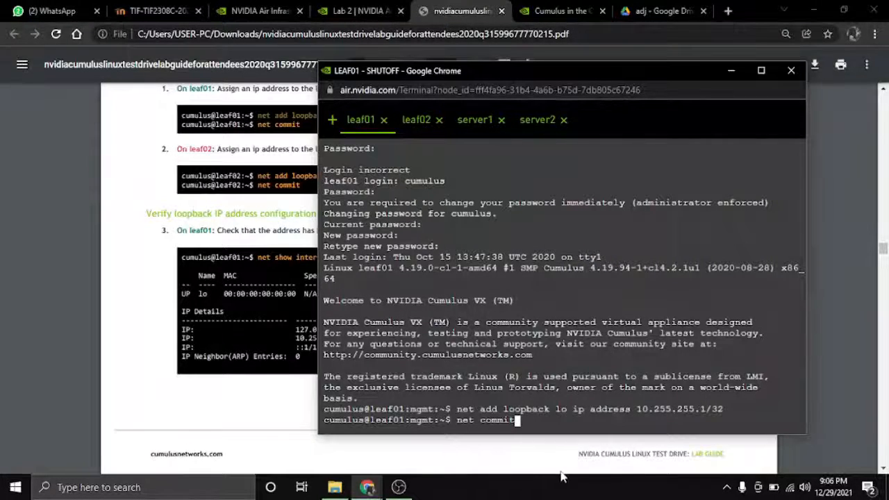
{"action": "key", "text": "Return"}
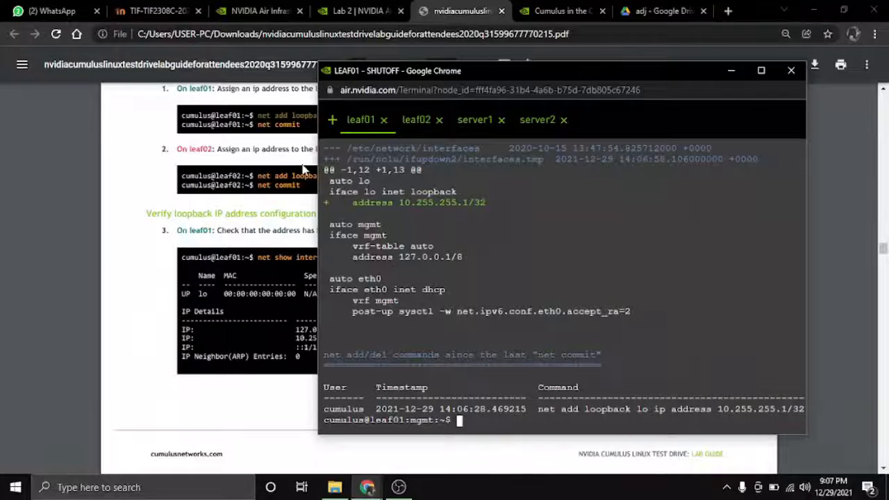
Step: Run net add loopback lo ip address 10.255.255.2/32 on leaf02 and commit it with net commit
{"action": "left_click", "coordinate": [303, 169]}
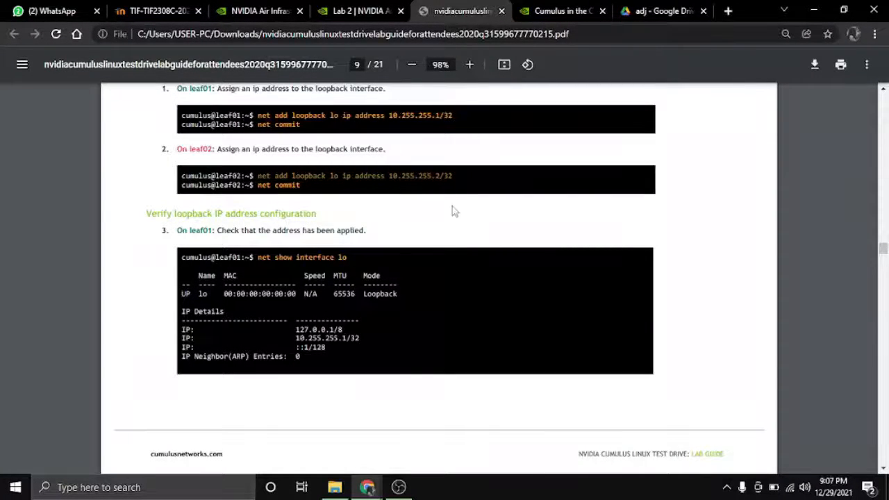
{"action": "key", "text": "alt+Tab"}
{"action": "left_click", "coordinate": [419, 119]}
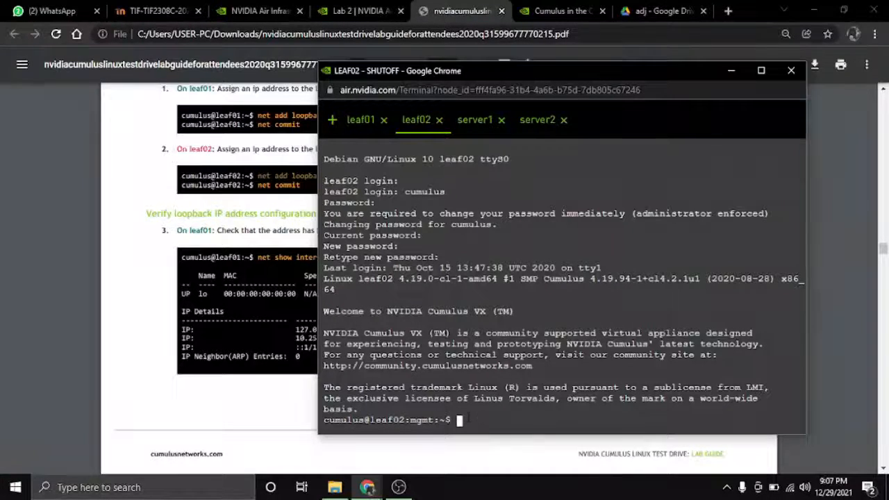
{"action": "right_click", "coordinate": [465, 419]}
{"action": "left_click", "coordinate": [504, 312]}
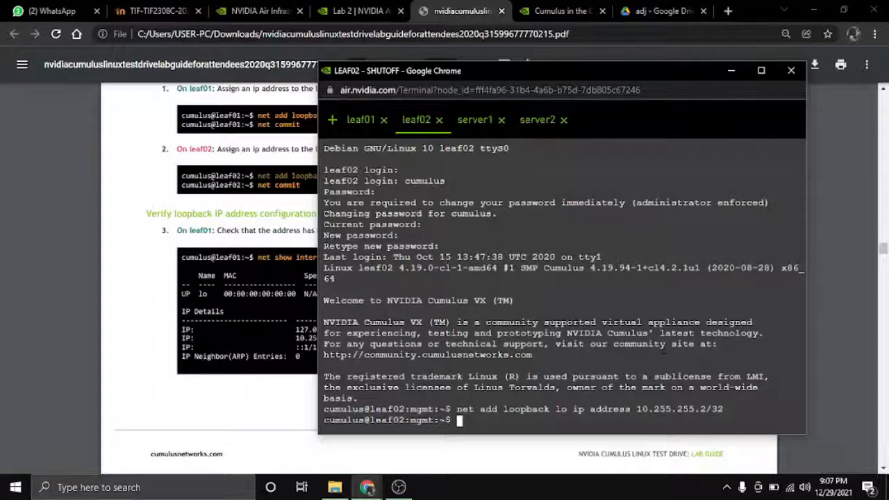
{"action": "type", "text": "net commit"}
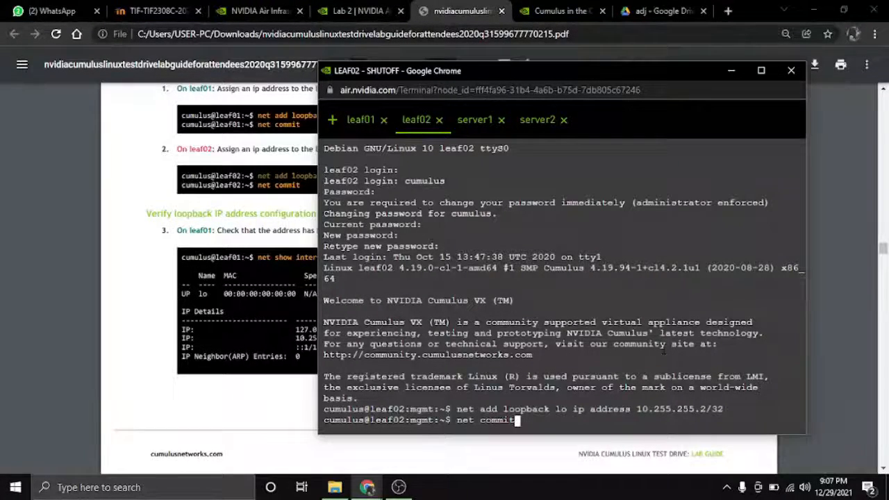
{"action": "key", "text": "Return"}
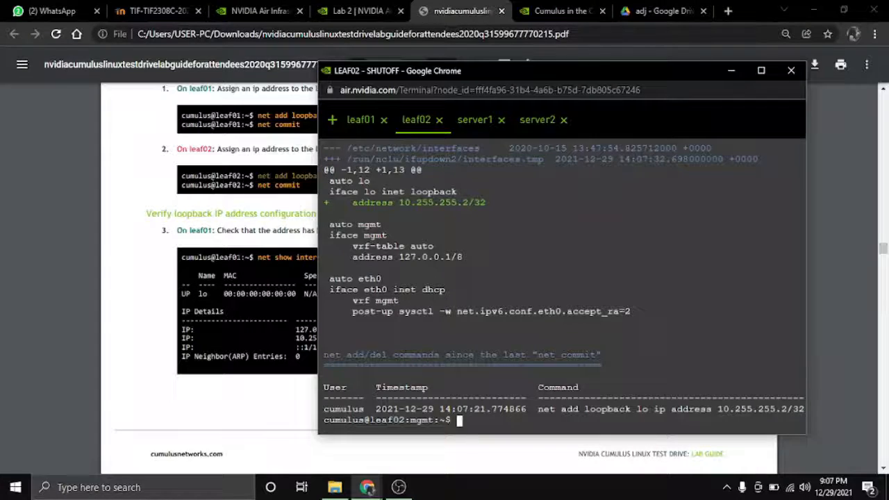
Step: Copy the lab guide's loopback check, run net show interface lo on leaf01, and review the output
{"action": "left_click", "coordinate": [237, 233]}
{"action": "scroll", "coordinate": [367, 302], "scroll_direction": "down", "scroll_amount": 1}
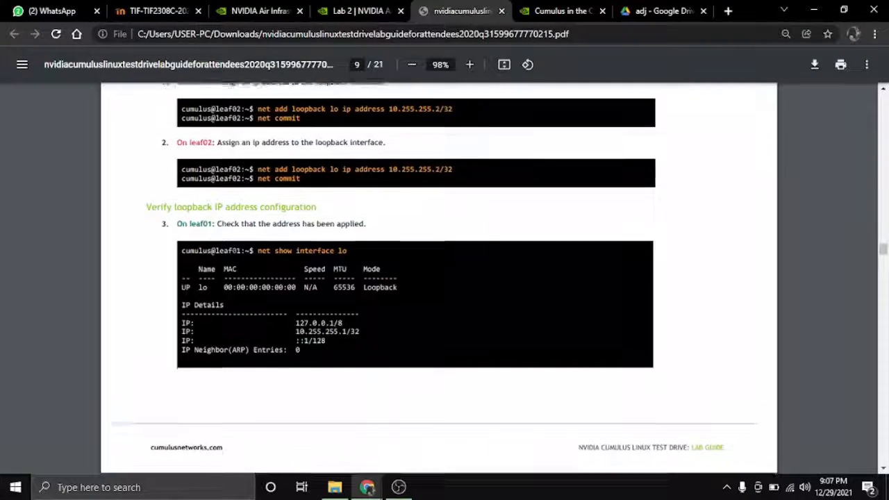
{"action": "scroll", "coordinate": [328, 317], "scroll_direction": "down", "scroll_amount": 2}
{"action": "scroll", "coordinate": [339, 249], "scroll_direction": "up", "scroll_amount": 1}
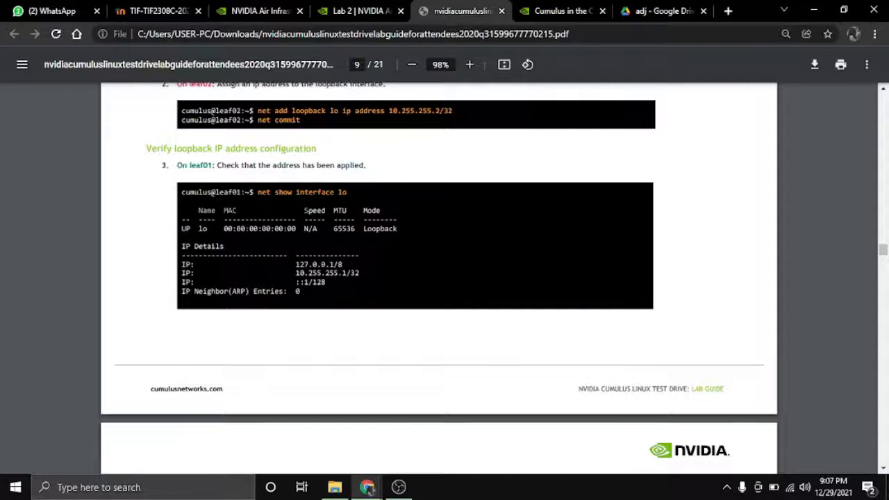
{"action": "key", "text": "alt+Tab"}
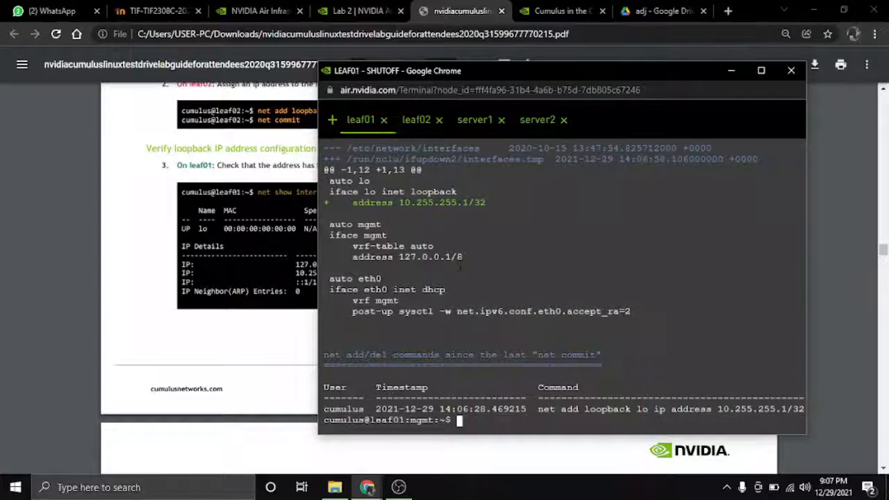
{"action": "right_click", "coordinate": [471, 421]}
{"action": "left_click", "coordinate": [486, 314]}
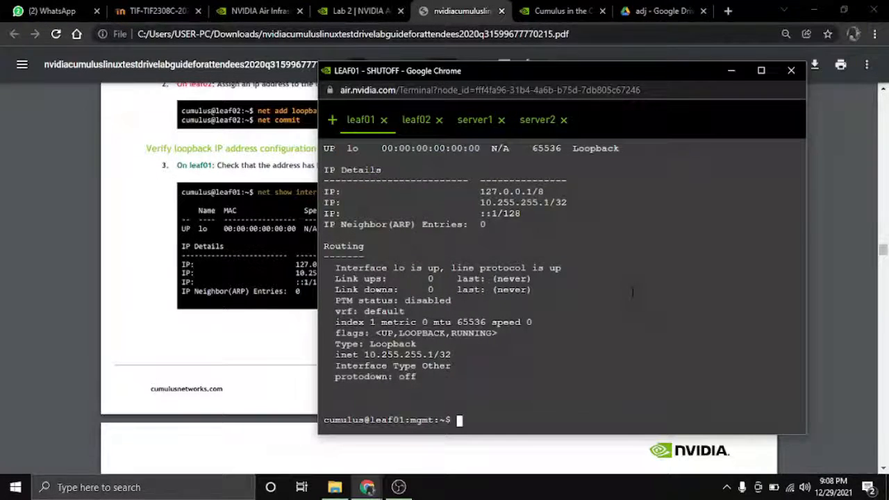
{"action": "scroll", "coordinate": [632, 292], "scroll_direction": "up", "scroll_amount": 4}
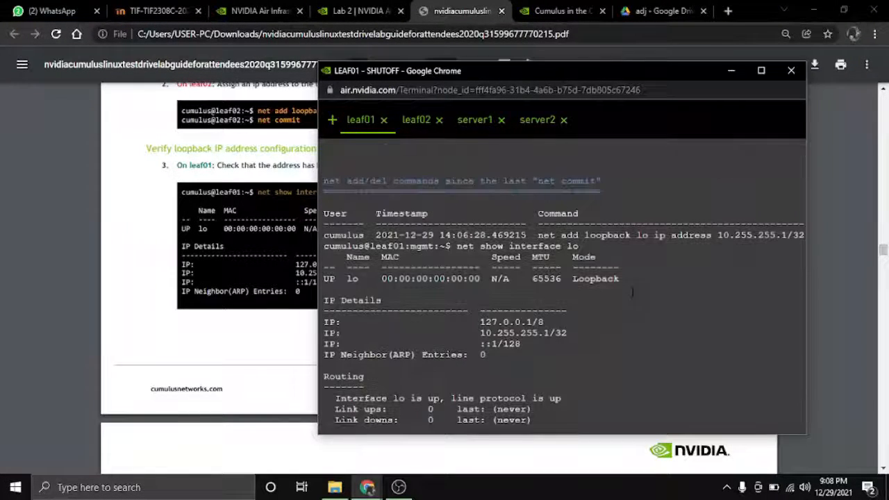
{"action": "scroll", "coordinate": [632, 292], "scroll_direction": "up", "scroll_amount": 4}
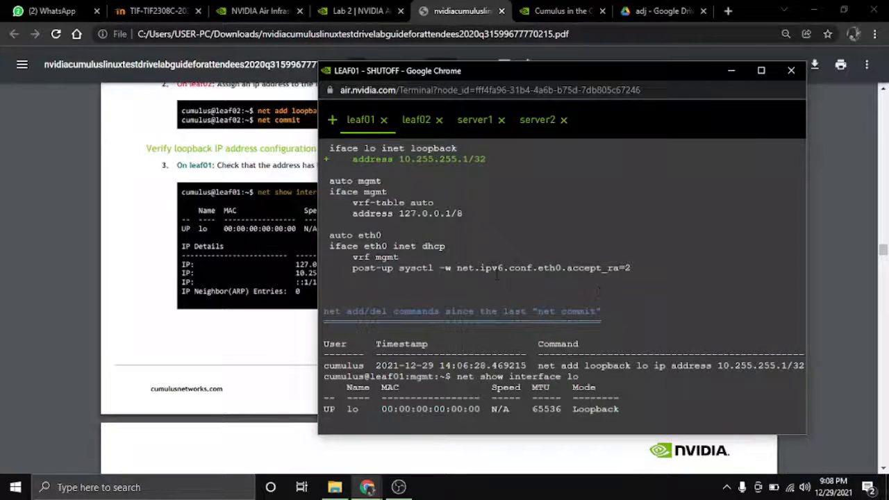
{"action": "scroll", "coordinate": [496, 273], "scroll_direction": "up", "scroll_amount": 4}
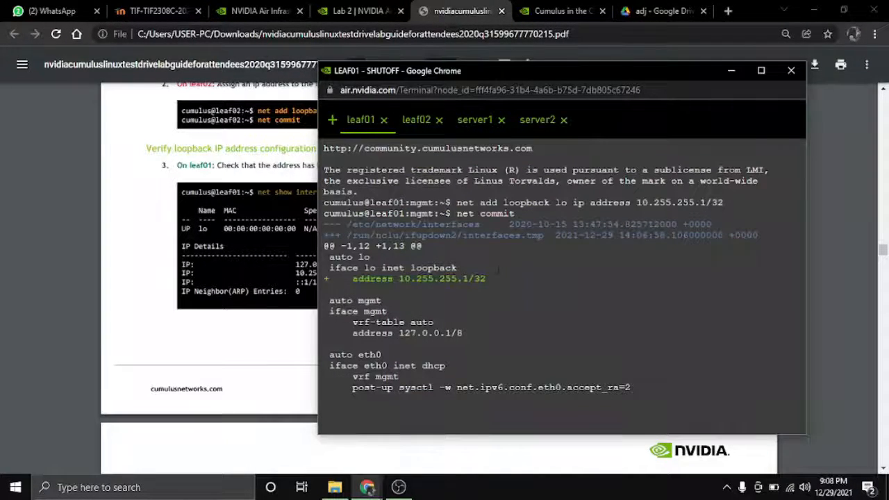
{"action": "scroll", "coordinate": [498, 269], "scroll_direction": "down", "scroll_amount": 10}
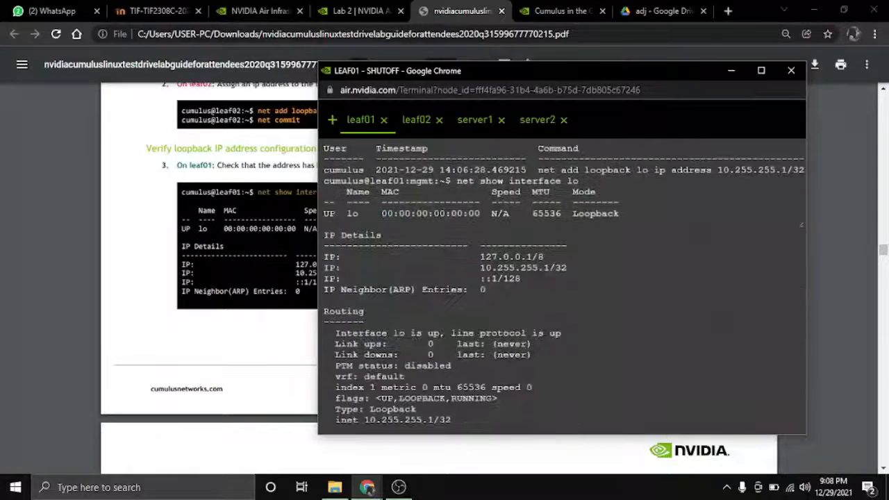
{"action": "scroll", "coordinate": [563, 271], "scroll_direction": "down", "scroll_amount": 2}
{"action": "scroll", "coordinate": [563, 271], "scroll_direction": "up", "scroll_amount": 2}
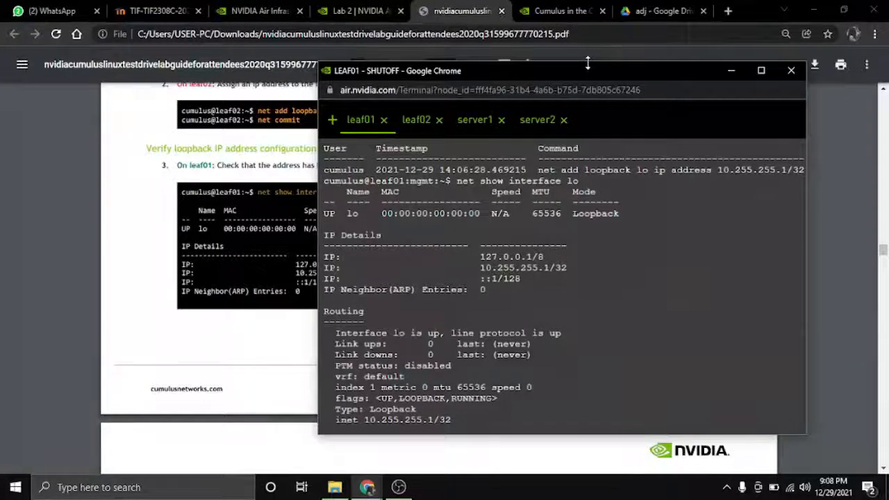
Step: Move the terminal window off the lab guide's loopback output and run net show interface lo on leaf02
{"action": "left_click_drag", "start_coordinate": [588, 63], "coordinate": [662, 49]}
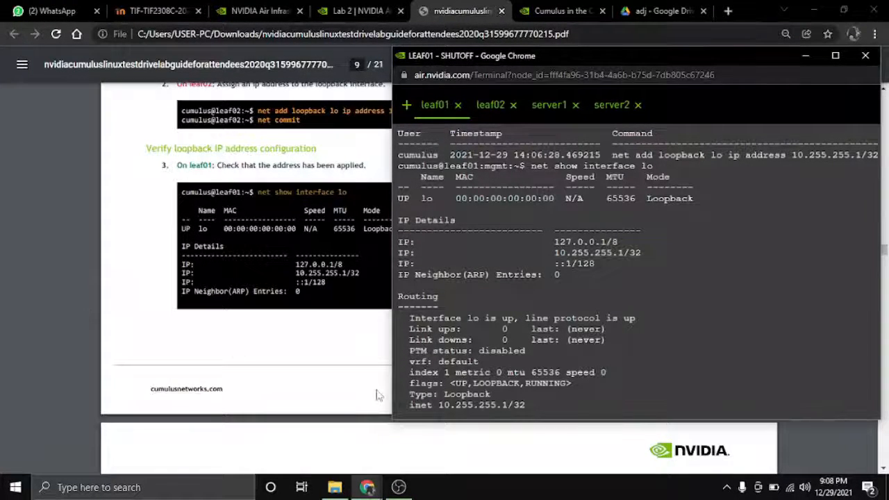
{"action": "left_click", "coordinate": [492, 103]}
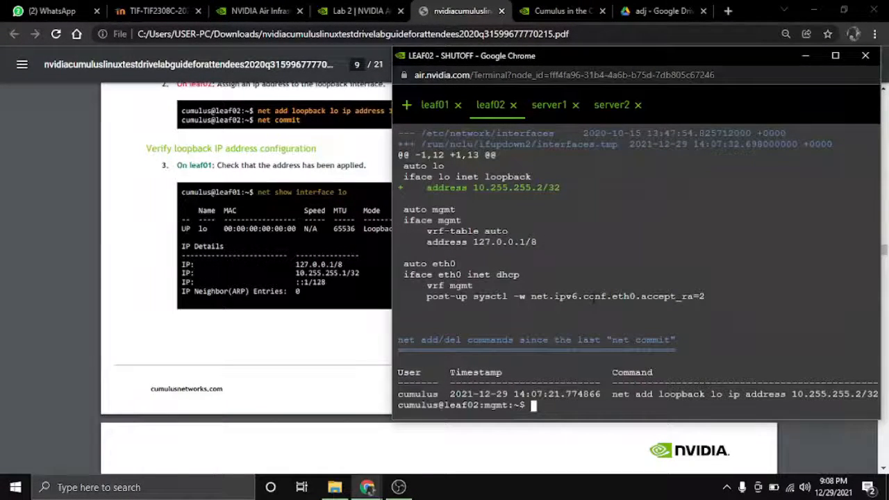
{"action": "right_click", "coordinate": [540, 405]}
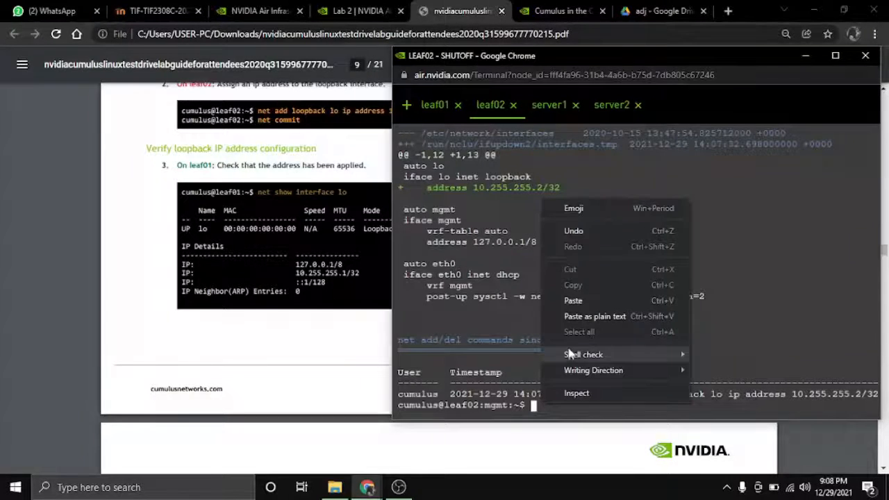
{"action": "left_click", "coordinate": [574, 301]}
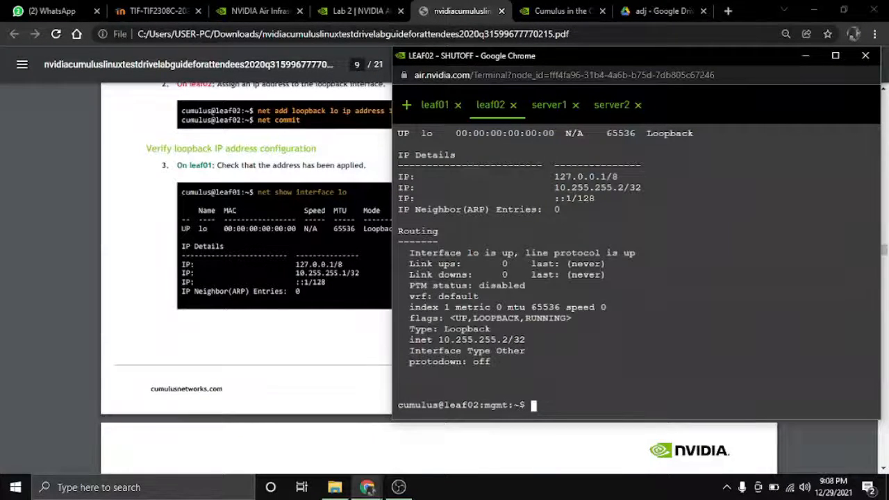
Step: Uncover the lab guide's bond section and run net add bond BOND0 bond slaves swp49-50 on leaf01
{"action": "scroll", "coordinate": [291, 280], "scroll_direction": "down", "scroll_amount": 5}
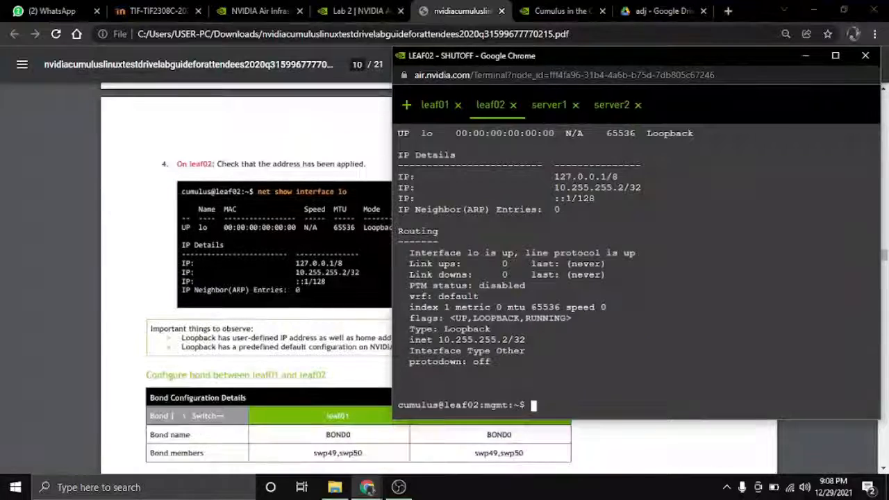
{"action": "scroll", "coordinate": [363, 241], "scroll_direction": "down", "scroll_amount": 2}
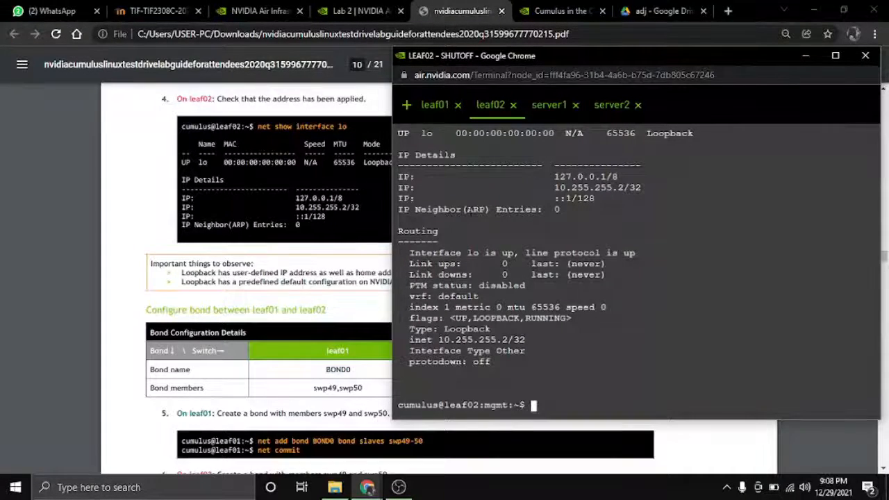
{"action": "scroll", "coordinate": [153, 227], "scroll_direction": "down", "scroll_amount": 3}
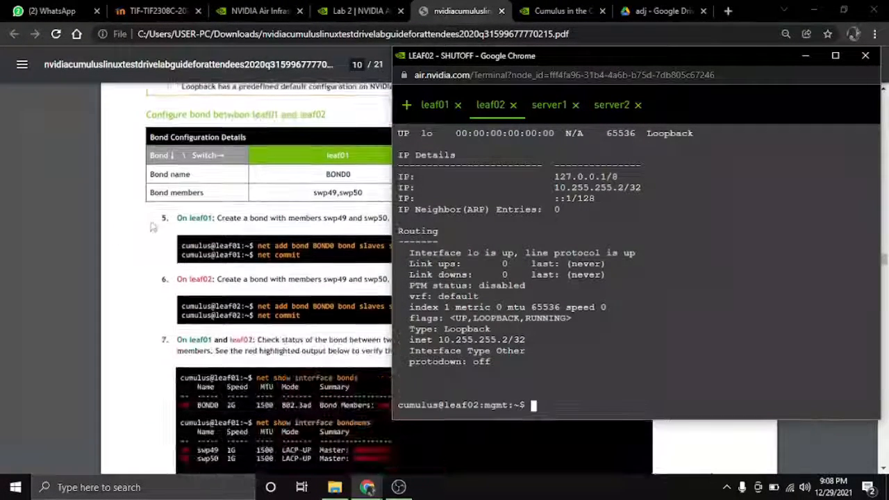
{"action": "left_click_drag", "start_coordinate": [520, 62], "coordinate": [604, 90]}
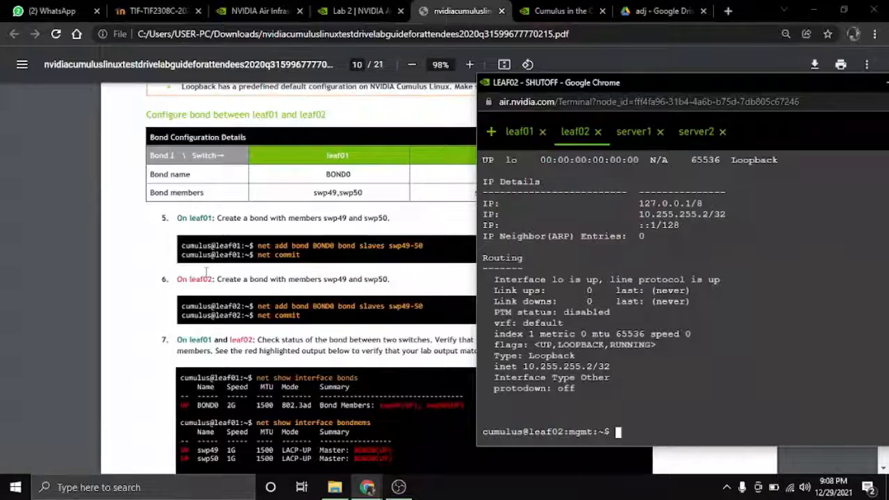
{"action": "left_click", "coordinate": [258, 246]}
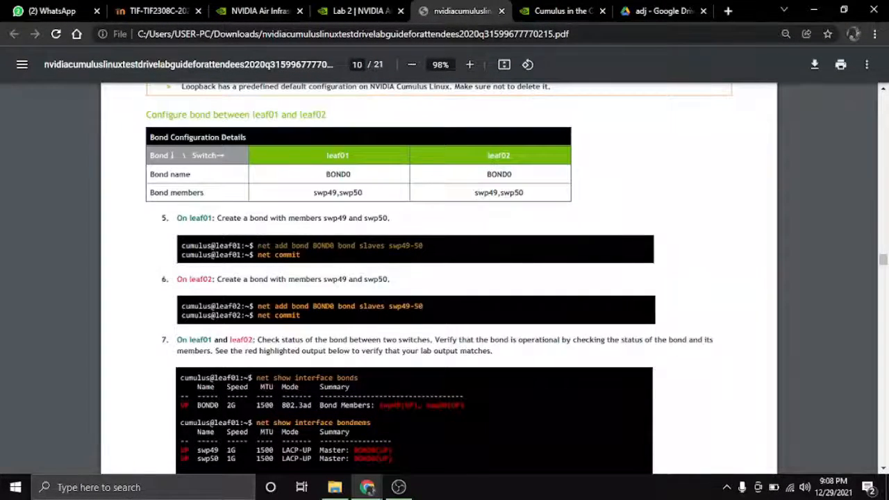
{"action": "key", "text": "alt+Tab"}
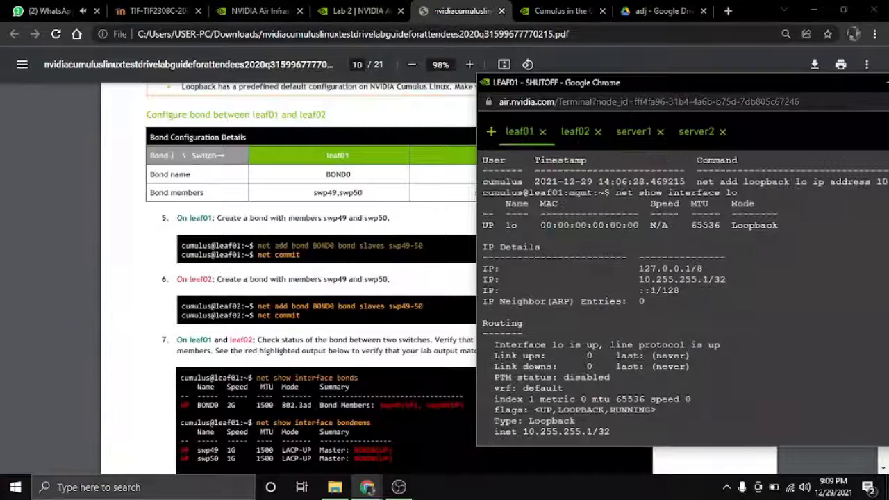
{"action": "right_click", "coordinate": [617, 433]}
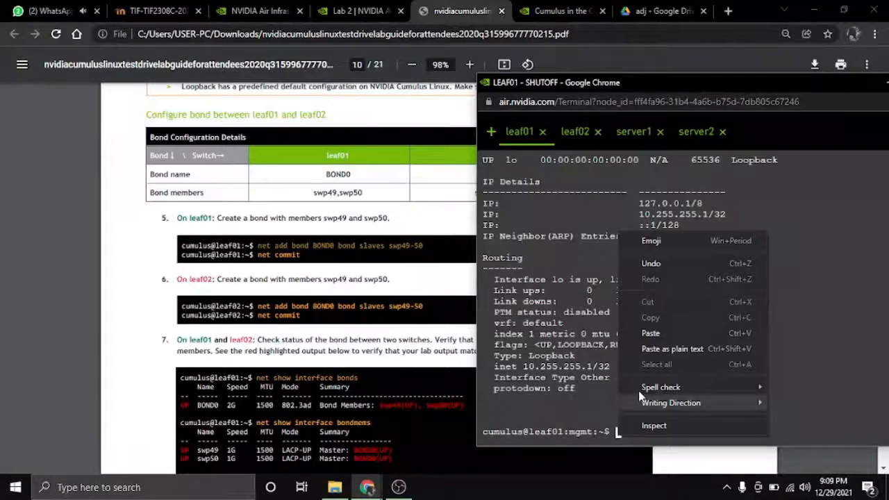
{"action": "left_click", "coordinate": [651, 335]}
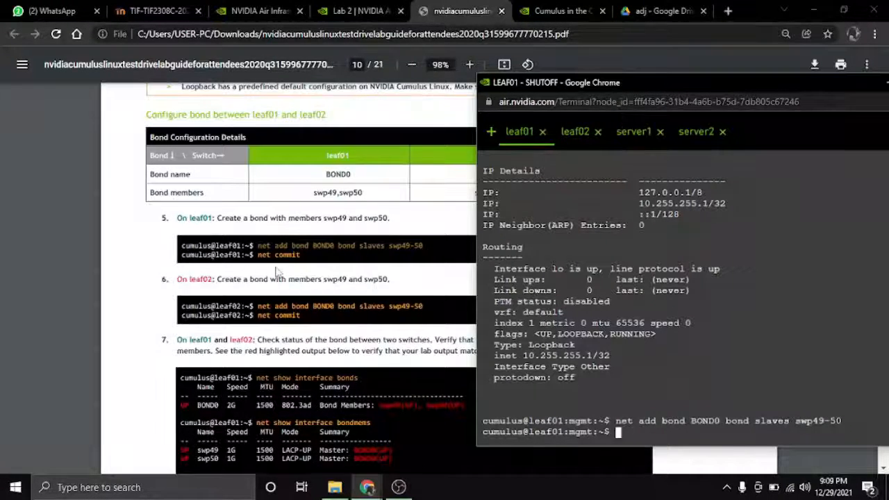
Step: Run net add bond BOND0 bond slaves swp49-50 on leaf02
{"action": "left_click", "coordinate": [574, 131]}
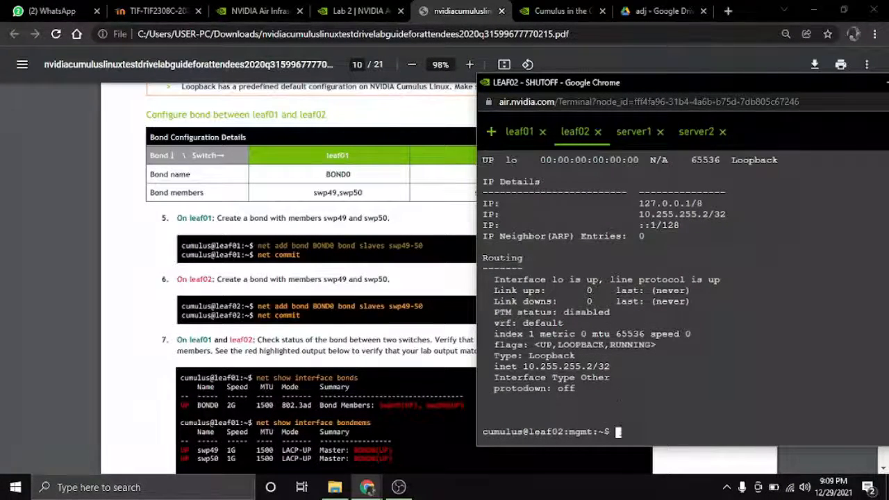
{"action": "right_click", "coordinate": [617, 432]}
{"action": "left_click", "coordinate": [660, 331]}
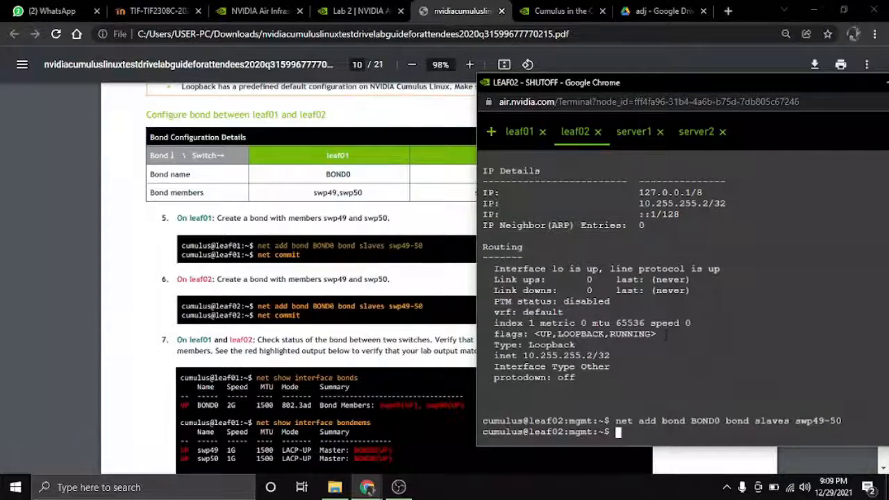
Step: Commit leaf01's BOND0 configuration with net commit
{"action": "left_click", "coordinate": [527, 136]}
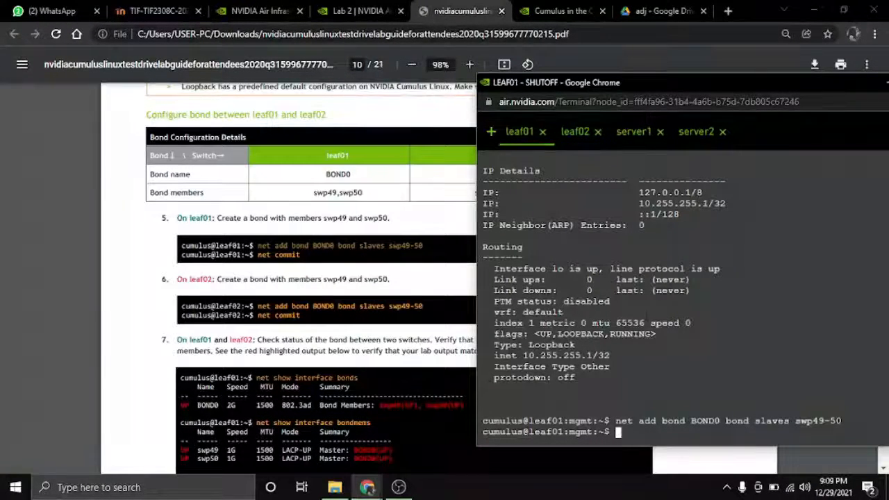
{"action": "type", "text": "n"}
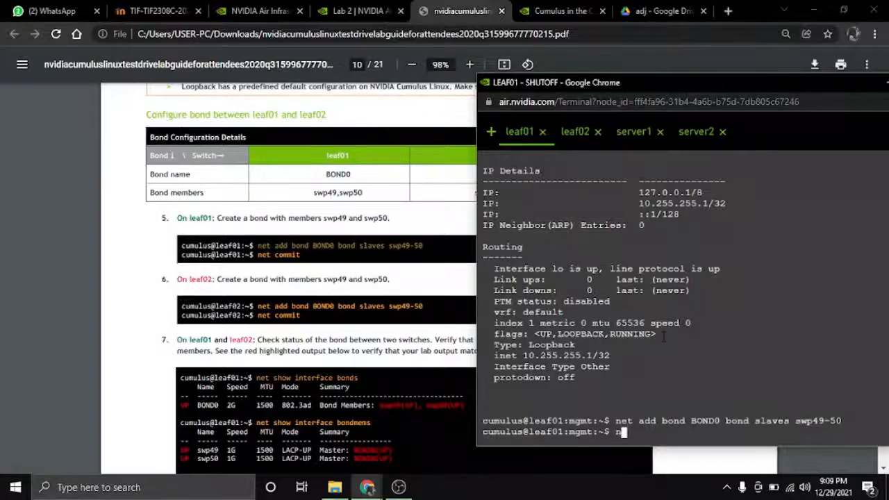
{"action": "type", "text": "et commit"}
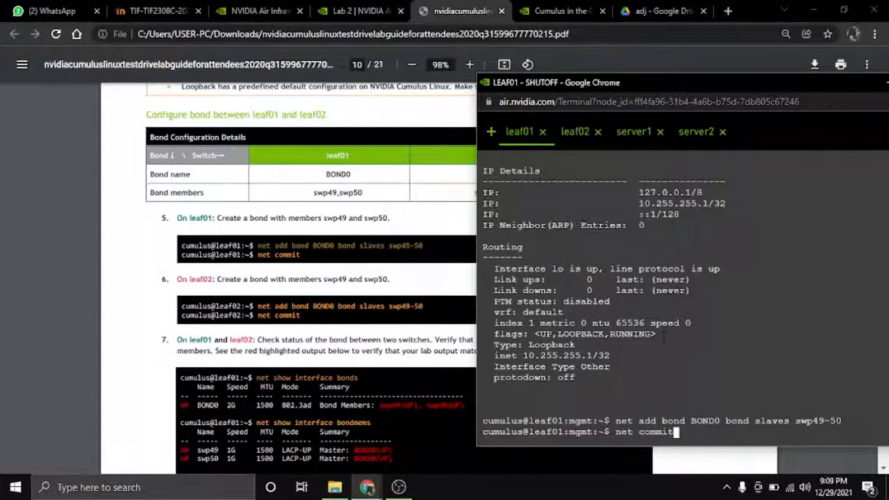
{"action": "key", "text": "Return"}
Step: Commit leaf02's BOND0 configuration with net commit and return to the leaf01 terminal
{"action": "left_click", "coordinate": [575, 131]}
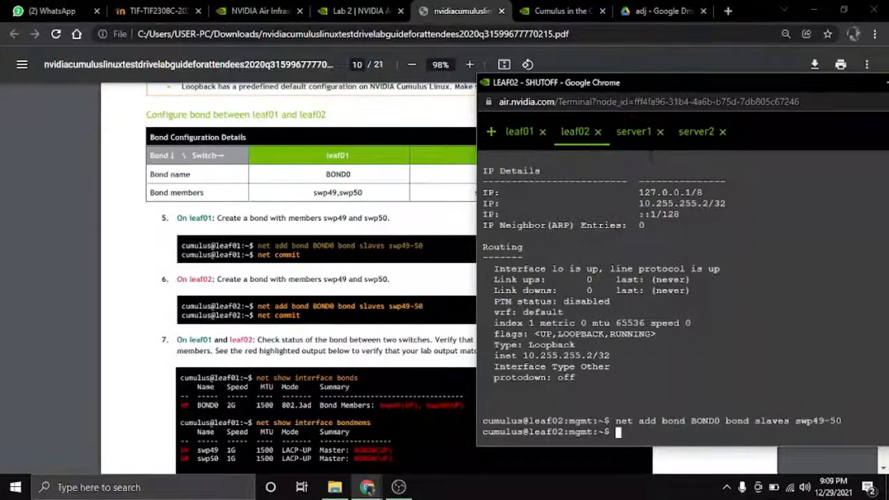
{"action": "type", "text": "net c"}
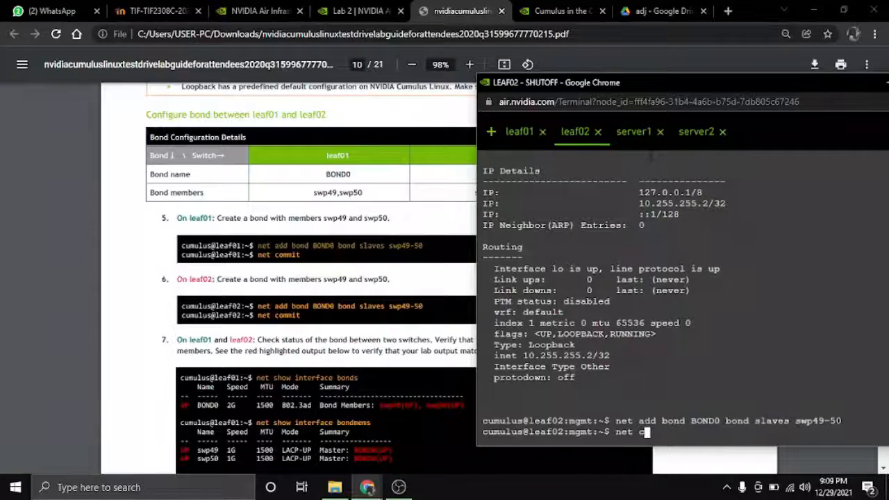
{"action": "type", "text": "ommit"}
{"action": "key", "text": "Return"}
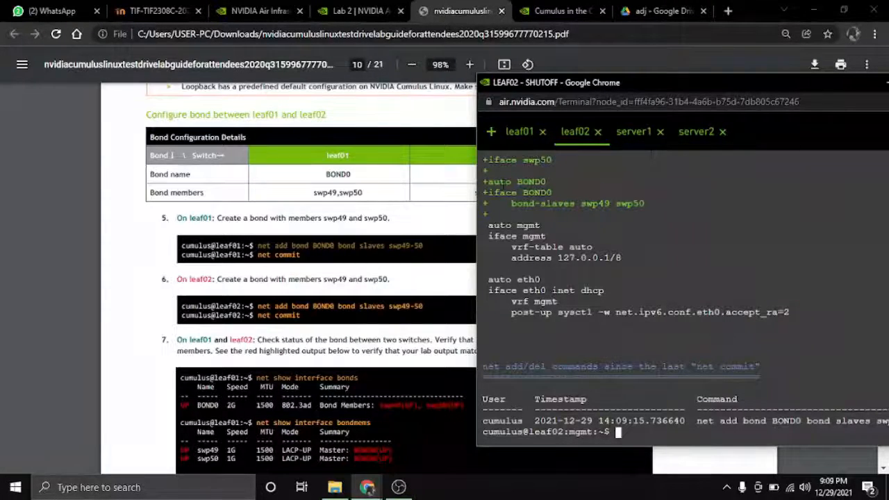
{"action": "left_click", "coordinate": [525, 139]}
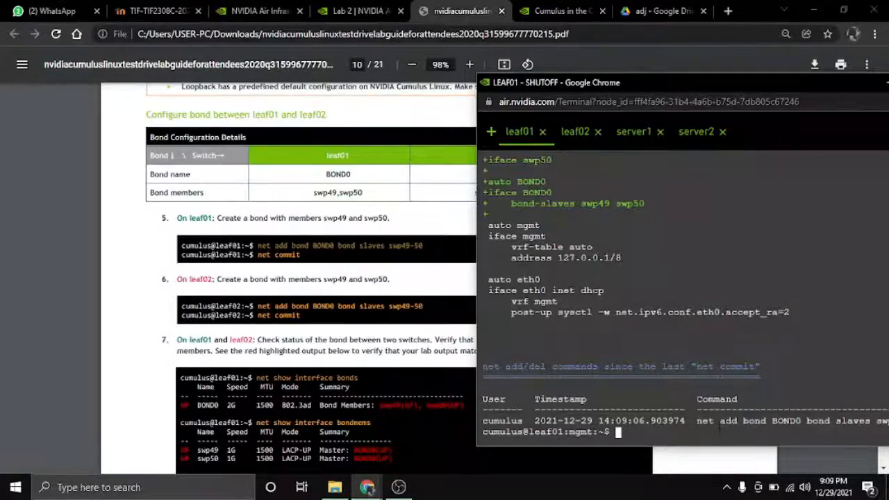
Step: Copy net show interface bonds from step 7 of the lab guide and run it on leaf01
{"action": "scroll", "coordinate": [355, 230], "scroll_direction": "down", "scroll_amount": 2}
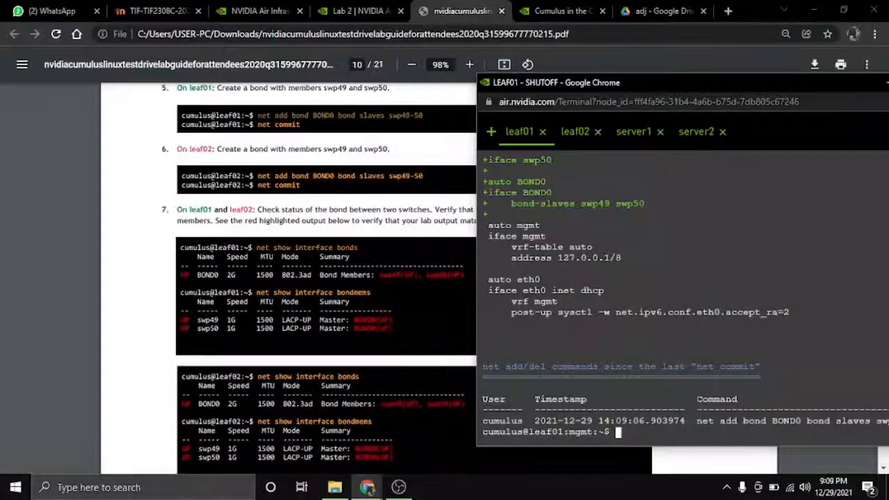
{"action": "left_click_drag", "start_coordinate": [358, 248], "coordinate": [256, 248]}
{"action": "key", "text": "super+c"}
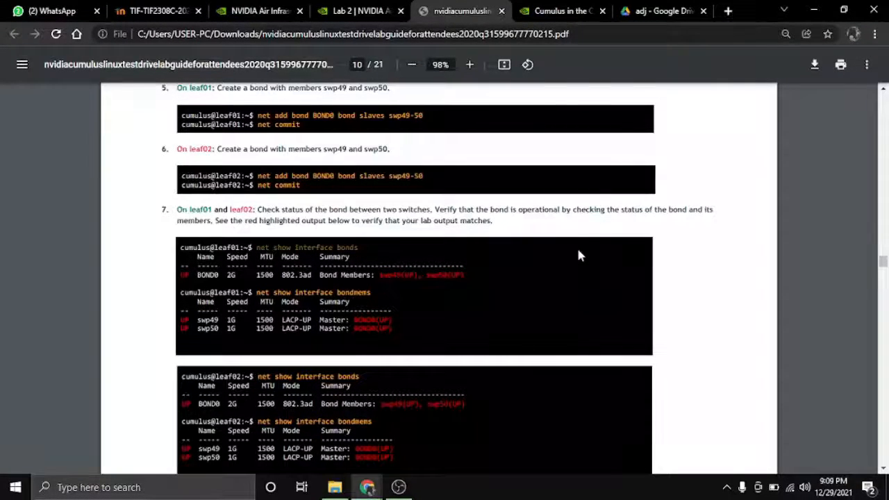
{"action": "key", "text": "alt+Tab"}
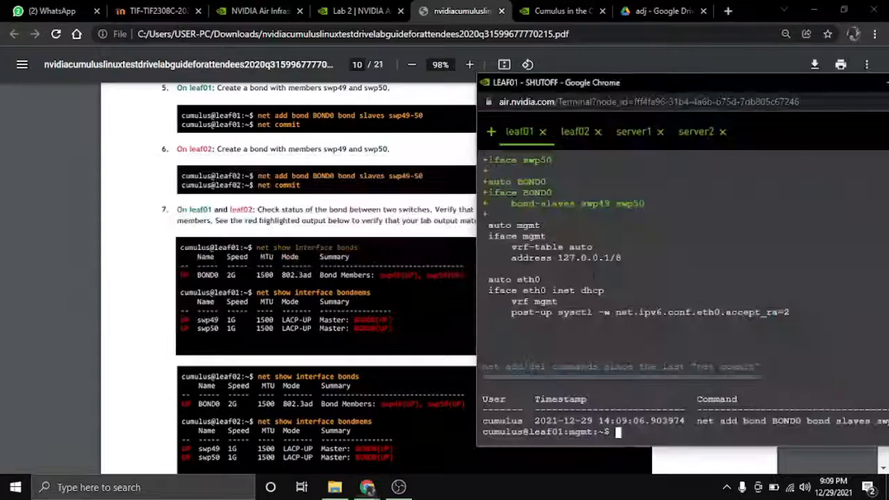
{"action": "scroll", "coordinate": [620, 309], "scroll_direction": "up", "scroll_amount": 5}
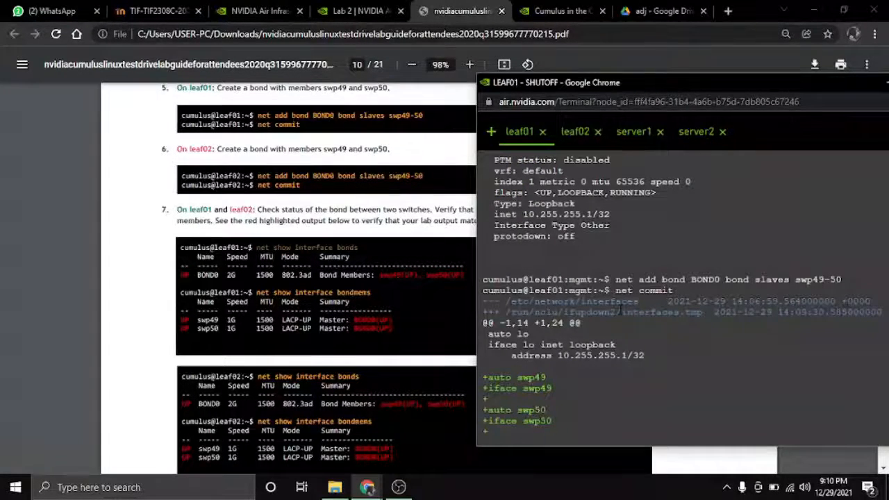
{"action": "scroll", "coordinate": [620, 311], "scroll_direction": "down", "scroll_amount": 5}
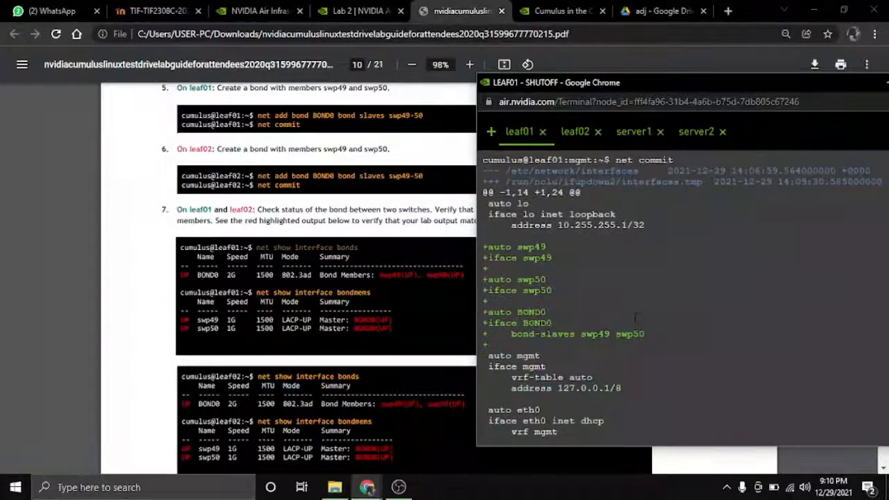
{"action": "right_click", "coordinate": [623, 436]}
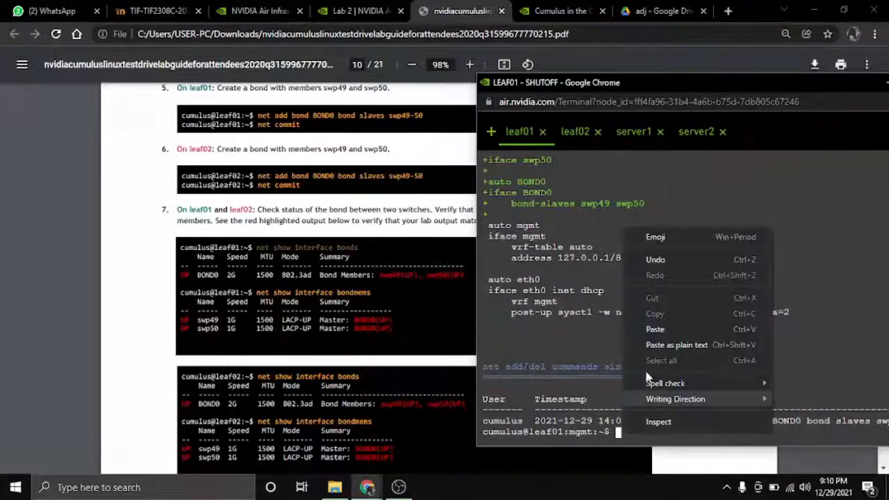
{"action": "left_click", "coordinate": [656, 329]}
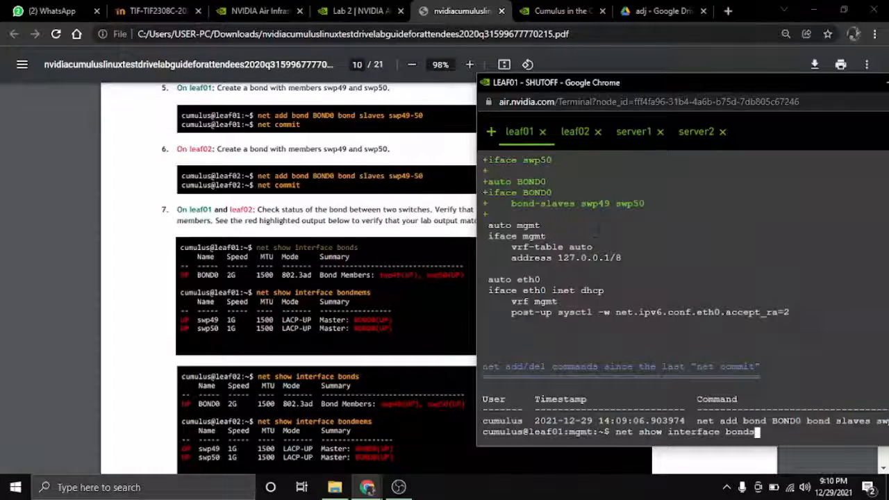
{"action": "key", "text": "Return"}
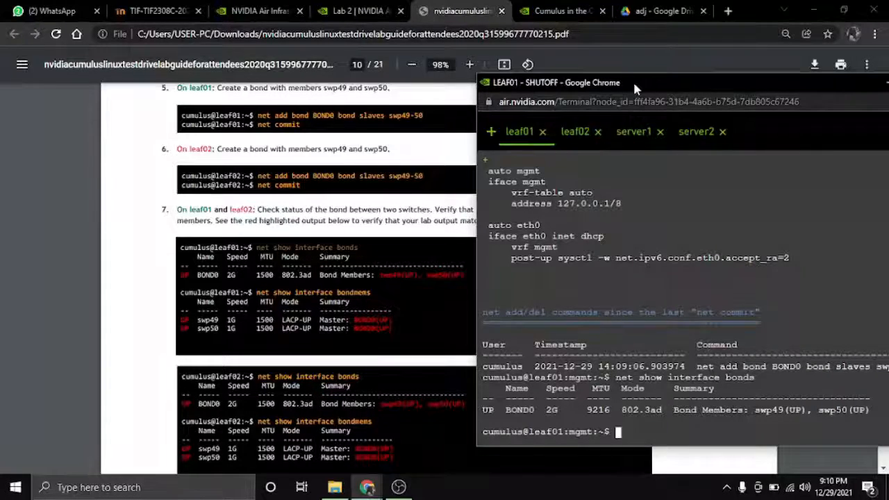
Step: Arrange the terminal window and the lab guide side by side, each filling half the screen
{"action": "left_click_drag", "start_coordinate": [633, 80], "coordinate": [605, 44]}
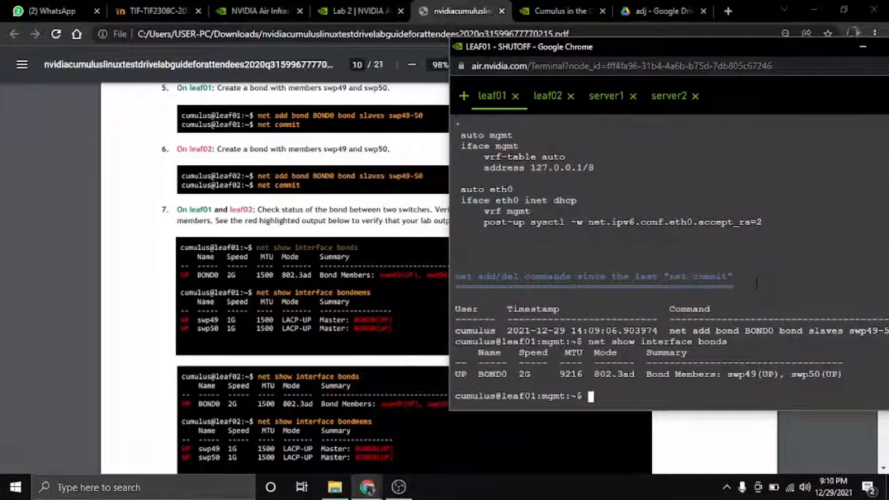
{"action": "key", "text": "super+Left"}
{"action": "left_click", "coordinate": [680, 142]}
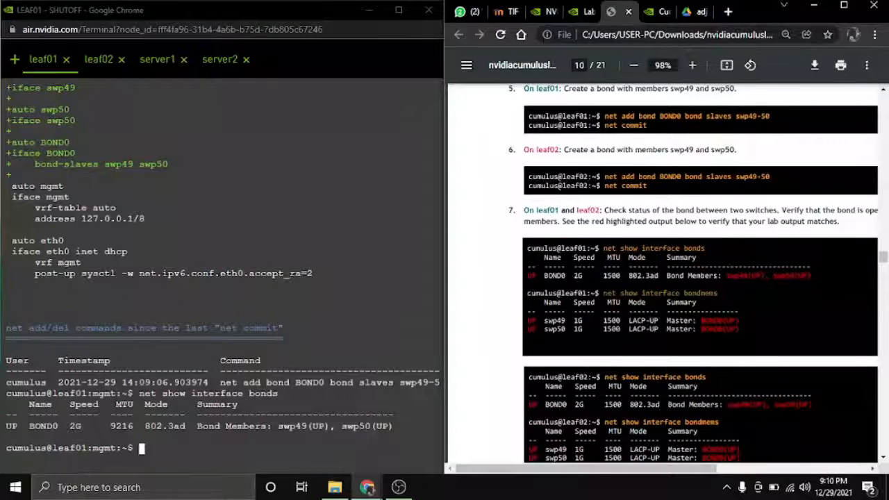
Step: Run net show interface bondmems on leaf01 to check the status of the bond members
{"action": "right_click", "coordinate": [144, 450]}
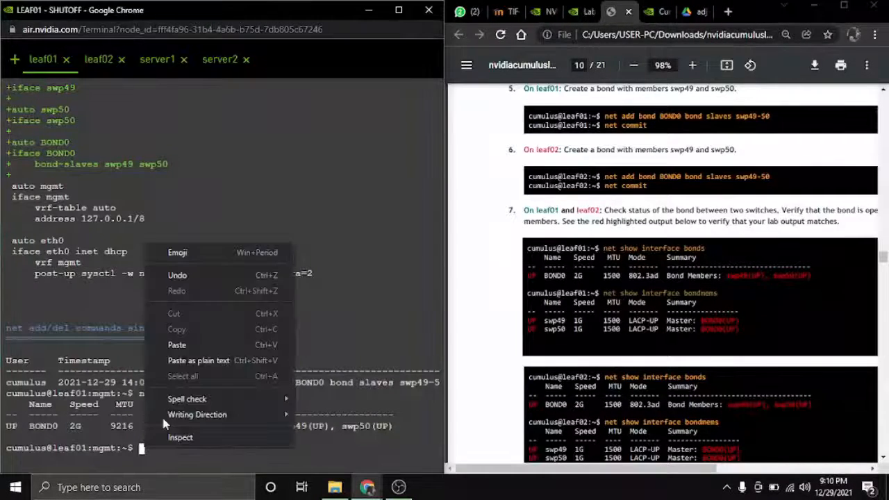
{"action": "left_click", "coordinate": [219, 343]}
{"action": "type", "text": "net show interface bondmems"}
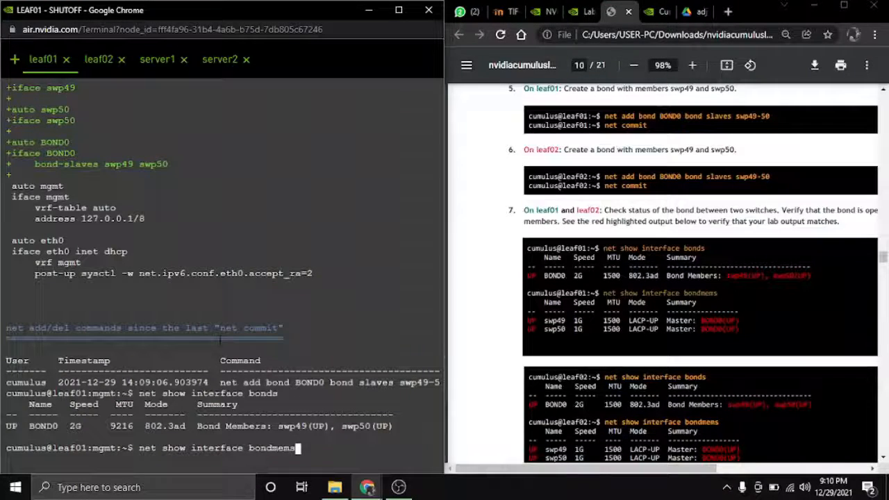
{"action": "key", "text": "Return"}
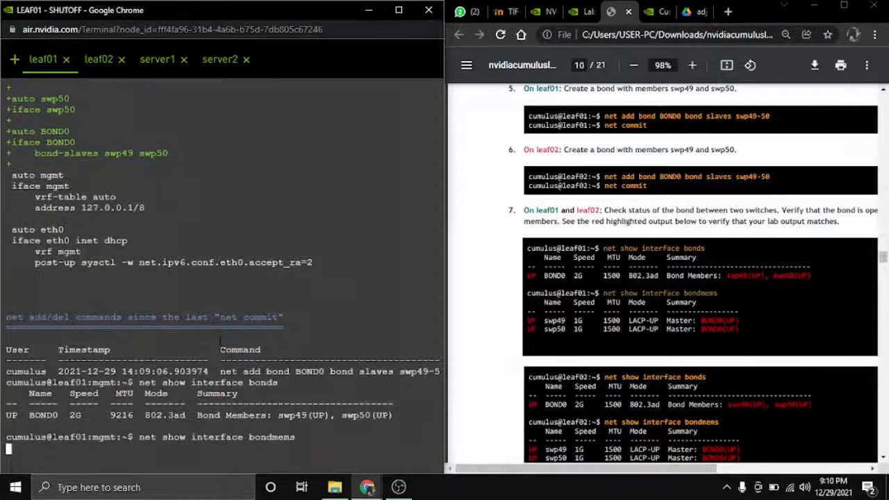
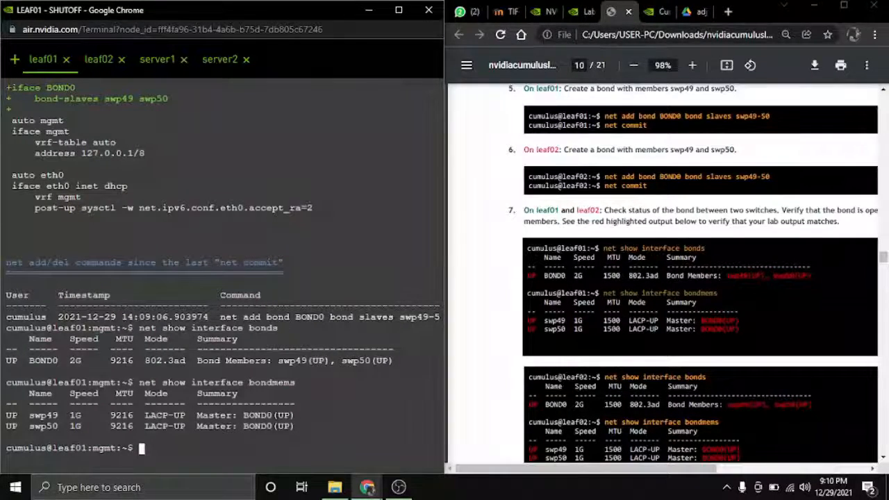
Step: Switch to leaf02 and run net show interface bonds to check its bond status
{"action": "left_click", "coordinate": [98, 59]}
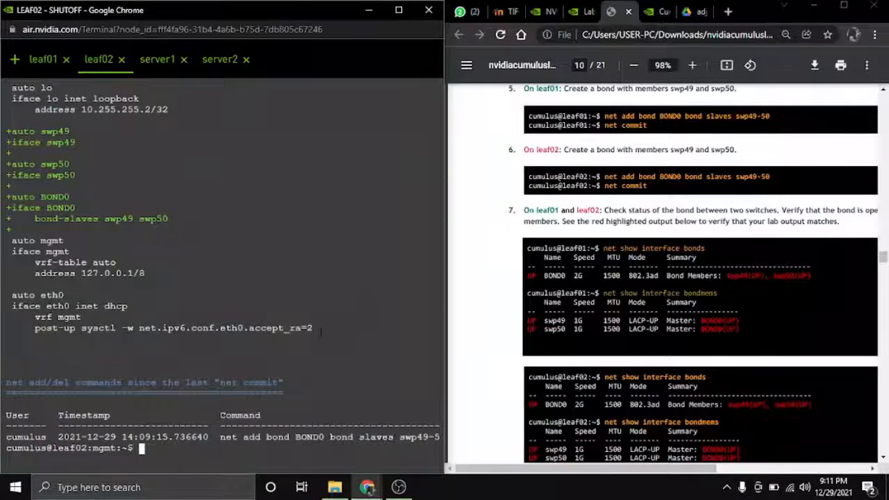
{"action": "left_click", "coordinate": [655, 374]}
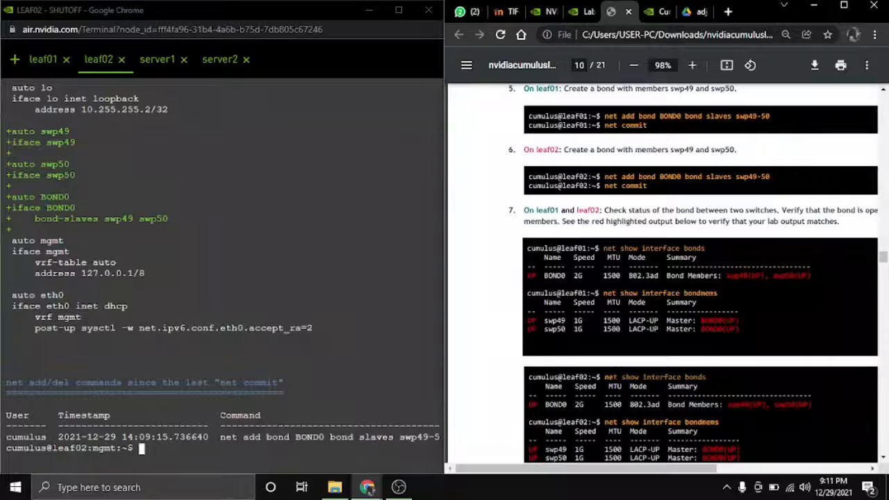
{"action": "right_click", "coordinate": [158, 449]}
{"action": "left_click", "coordinate": [225, 345]}
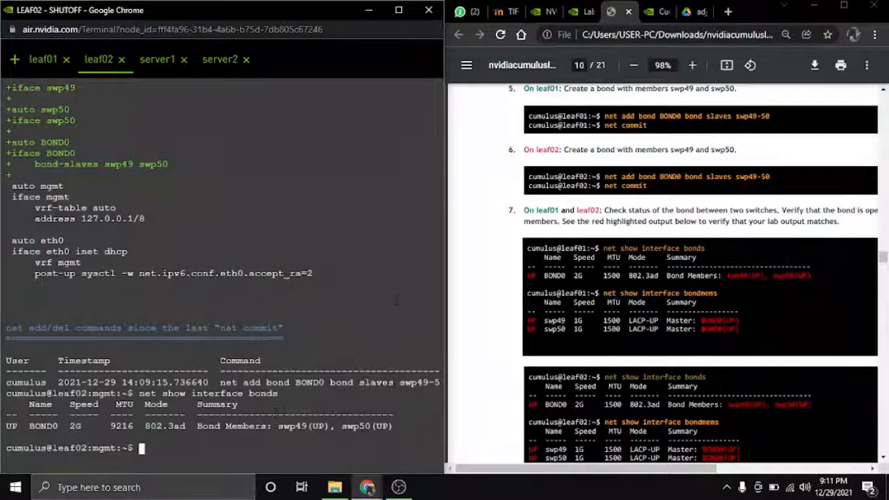
Step: Run net show interface bonds a second time on leaf02
{"action": "scroll", "coordinate": [276, 414], "scroll_direction": "up", "scroll_amount": 2}
{"action": "scroll", "coordinate": [276, 413], "scroll_direction": "down", "scroll_amount": 2}
{"action": "right_click", "coordinate": [146, 440]}
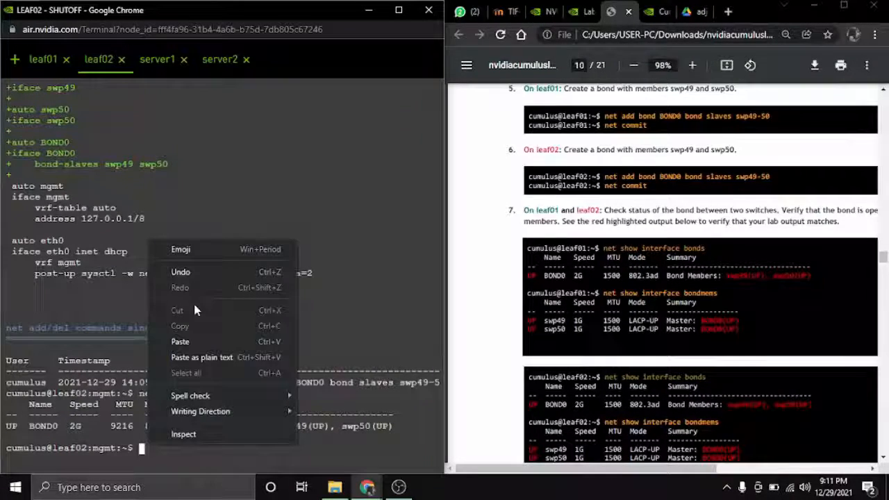
{"action": "left_click", "coordinate": [179, 341]}
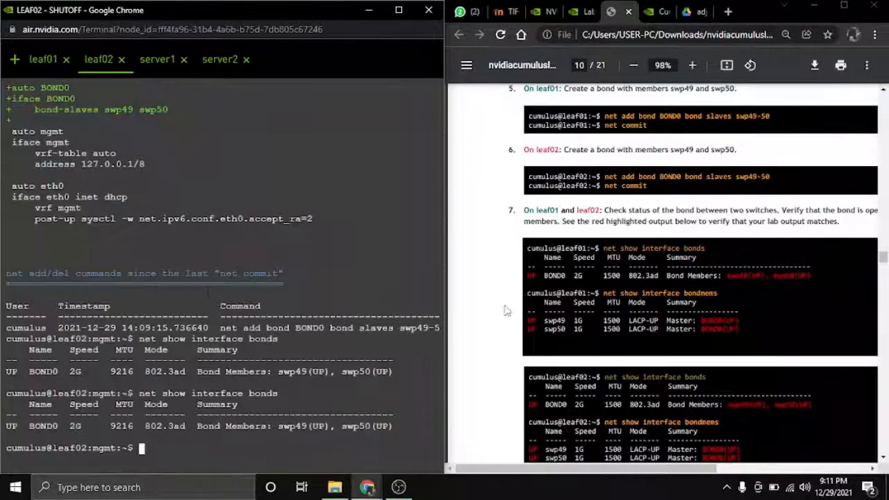
Step: Copy net show interface bondmems from the guide's leaf02 example and run it on leaf02
{"action": "scroll", "coordinate": [507, 311], "scroll_direction": "down", "scroll_amount": 1}
{"action": "scroll", "coordinate": [665, 278], "scroll_direction": "down", "scroll_amount": 1}
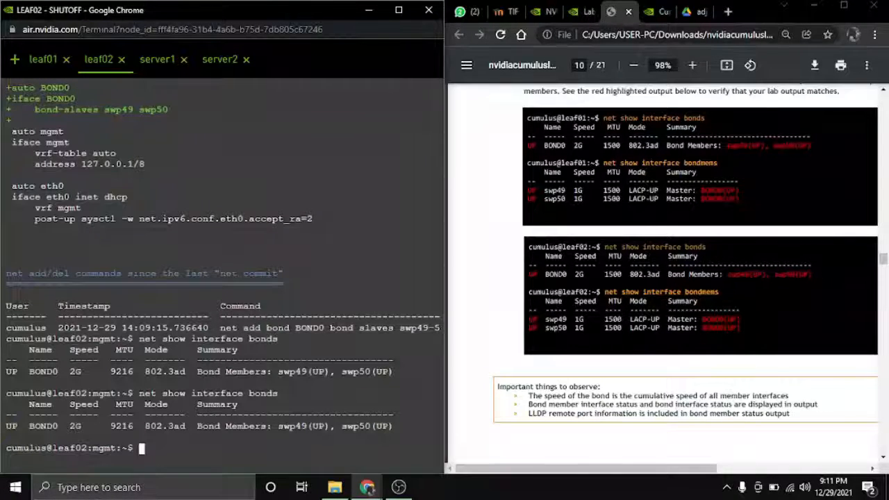
{"action": "left_click", "coordinate": [674, 295]}
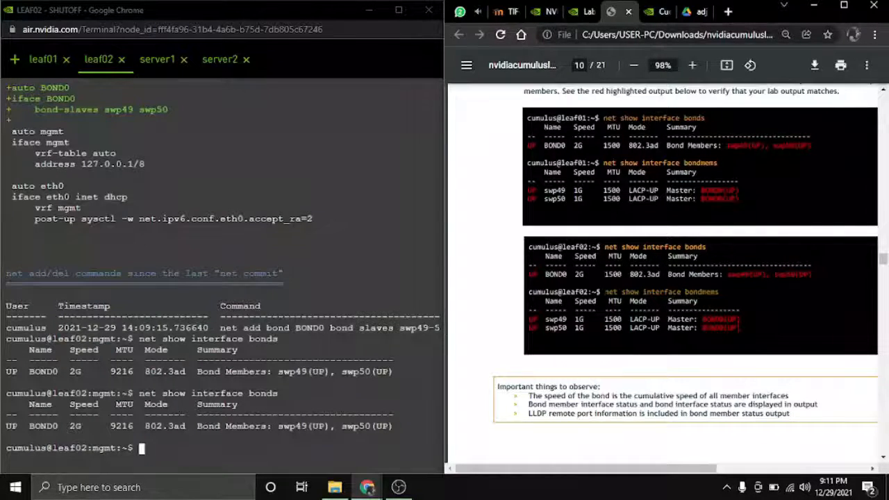
{"action": "right_click", "coordinate": [169, 444]}
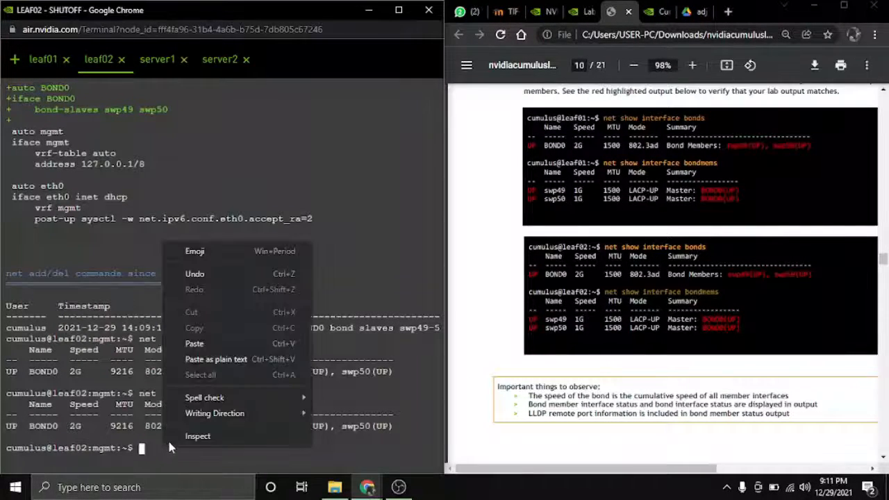
{"action": "left_click", "coordinate": [195, 343]}
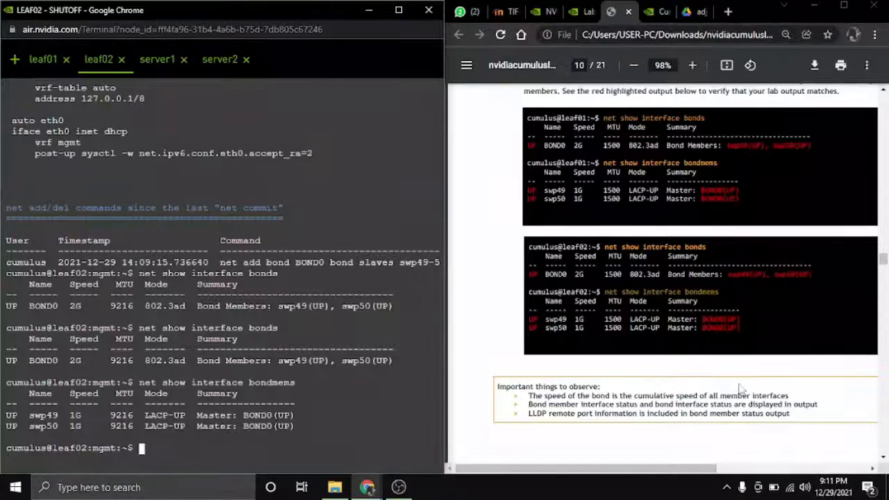
Step: Show the lab guide's bridge and access port configuration section on page 11 at 90% zoom
{"action": "scroll", "coordinate": [626, 363], "scroll_direction": "down", "scroll_amount": 2}
{"action": "scroll", "coordinate": [625, 362], "scroll_direction": "down", "scroll_amount": 10}
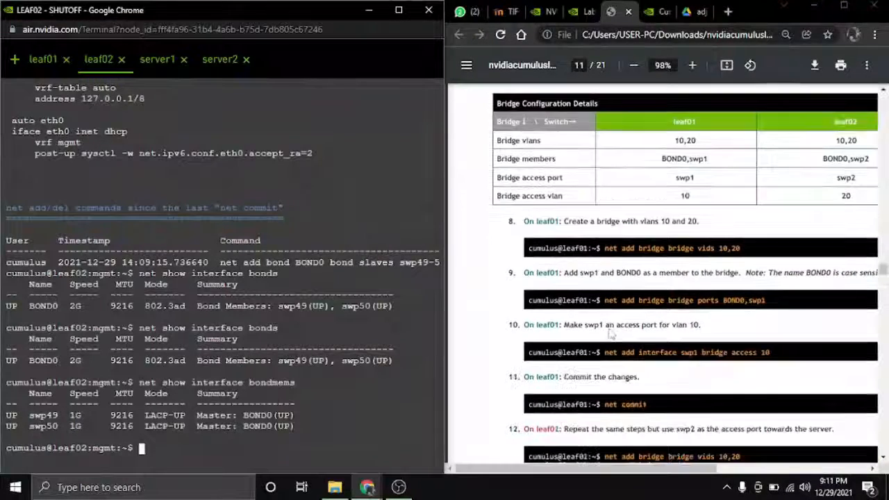
{"action": "left_click", "coordinate": [634, 67]}
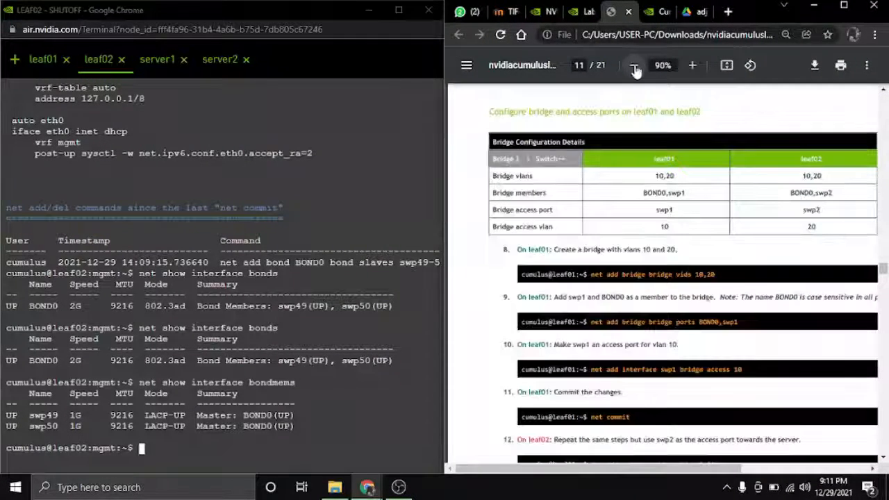
{"action": "left_click", "coordinate": [634, 66]}
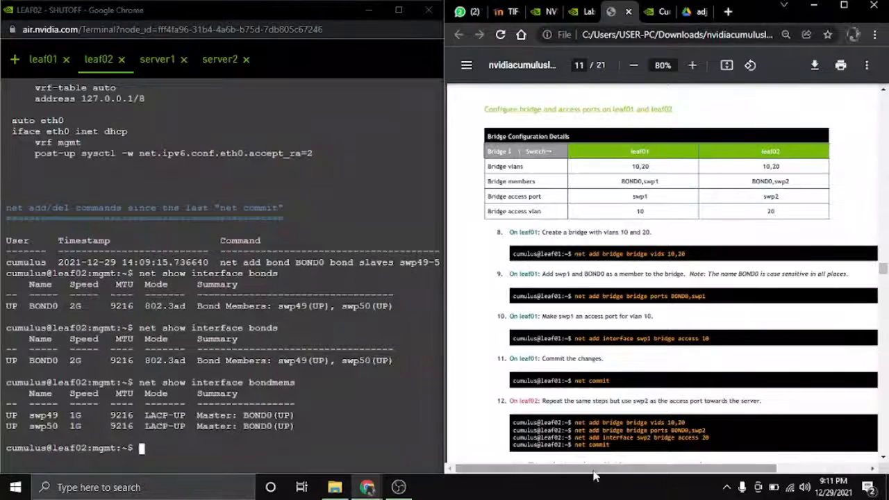
{"action": "left_click_drag", "start_coordinate": [595, 469], "coordinate": [621, 472]}
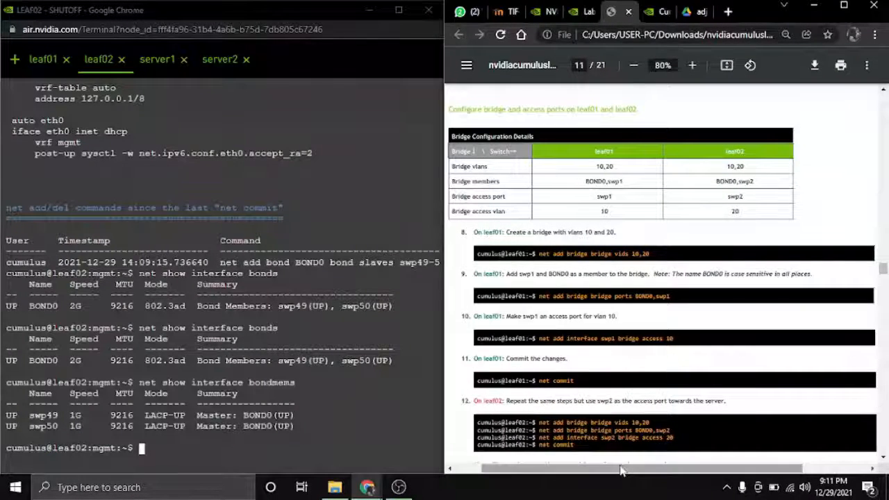
{"action": "left_click", "coordinate": [691, 64]}
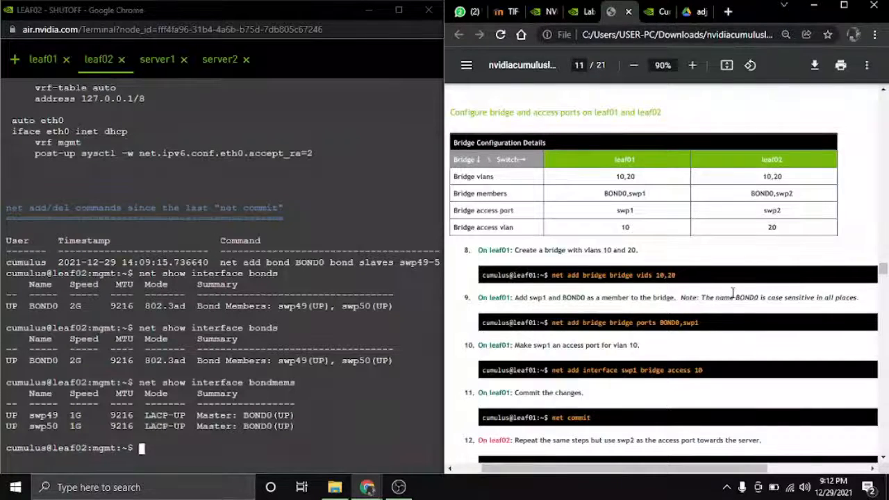
{"action": "left_click", "coordinate": [406, 489]}
{"action": "left_click", "coordinate": [774, 391]}
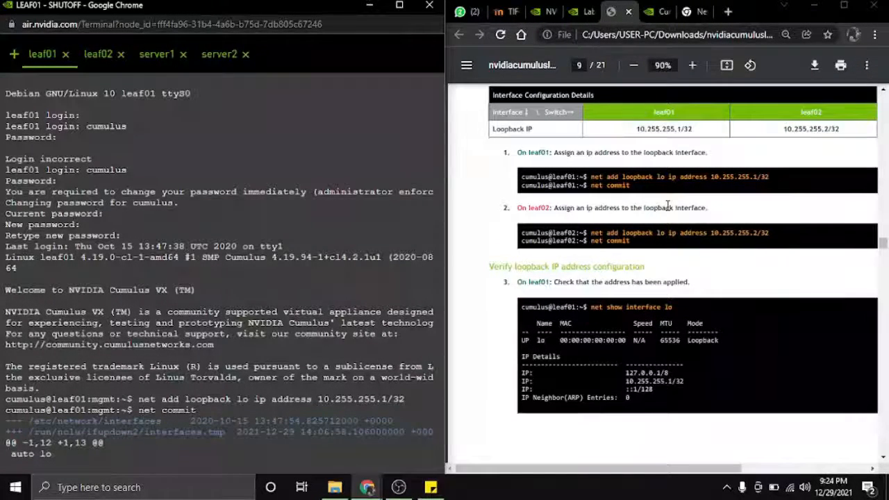
Step: View the Lab 2 node topology and return to the lab guide's loopback configuration section
{"action": "left_click", "coordinate": [640, 11]}
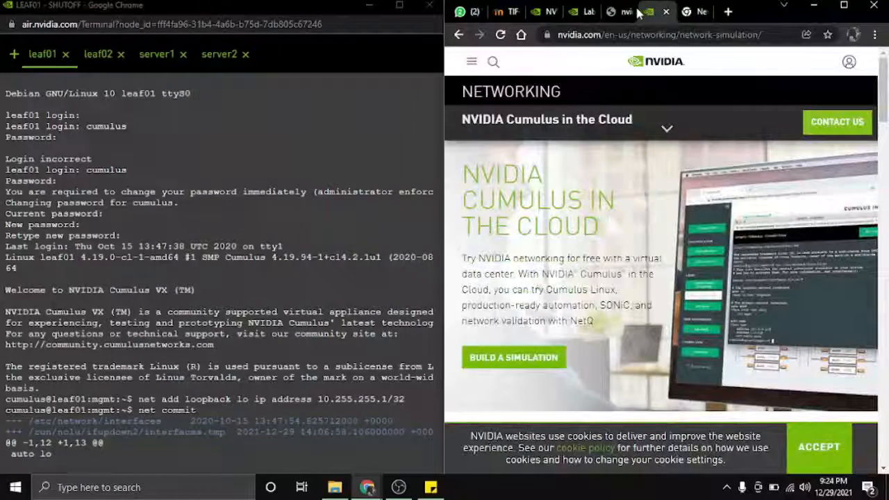
{"action": "left_click", "coordinate": [581, 12]}
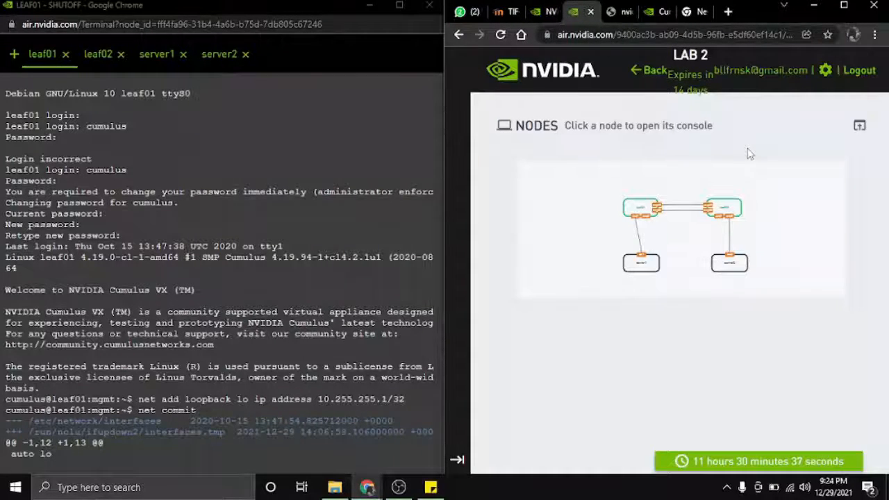
{"action": "left_click", "coordinate": [622, 12]}
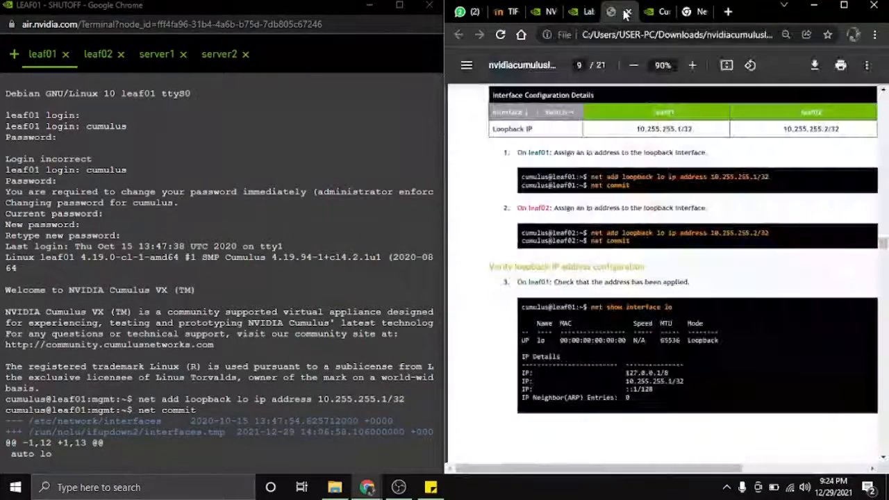
Step: Review the earlier login and configuration history in the leaf01 and leaf02 terminals
{"action": "scroll", "coordinate": [131, 138], "scroll_direction": "up", "scroll_amount": 1}
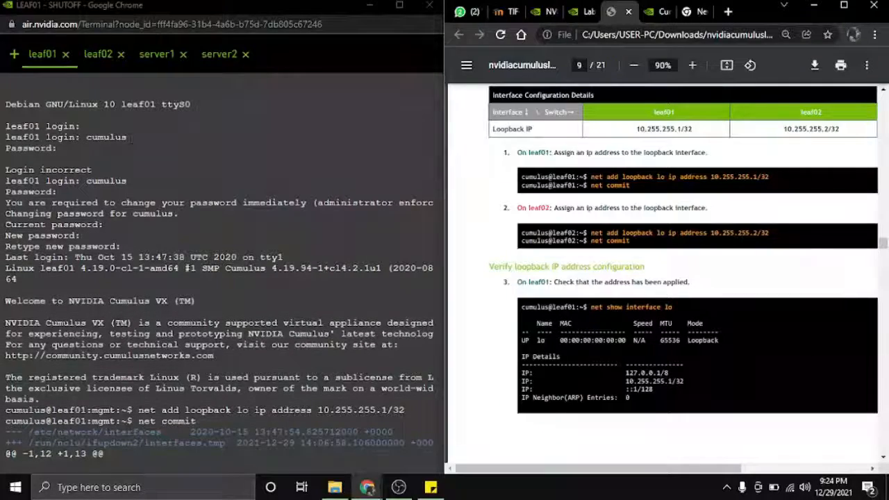
{"action": "left_click", "coordinate": [100, 54]}
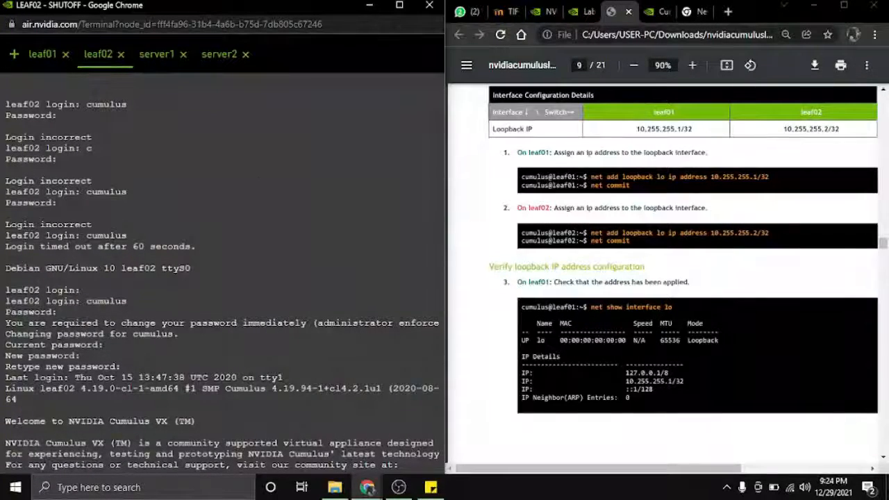
{"action": "left_click", "coordinate": [50, 61]}
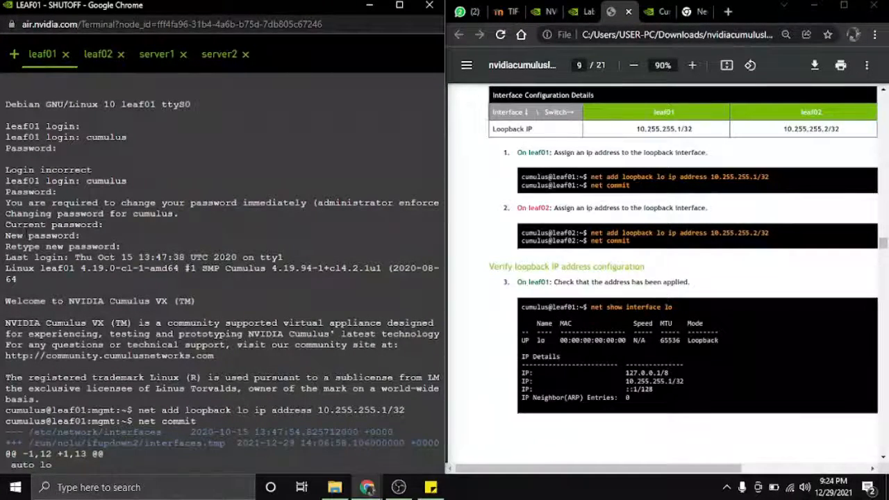
Step: Review the password-change prompts from the first logins in the leaf01 and leaf02 terminal histories
{"action": "left_click_drag", "start_coordinate": [5, 224], "coordinate": [242, 248]}
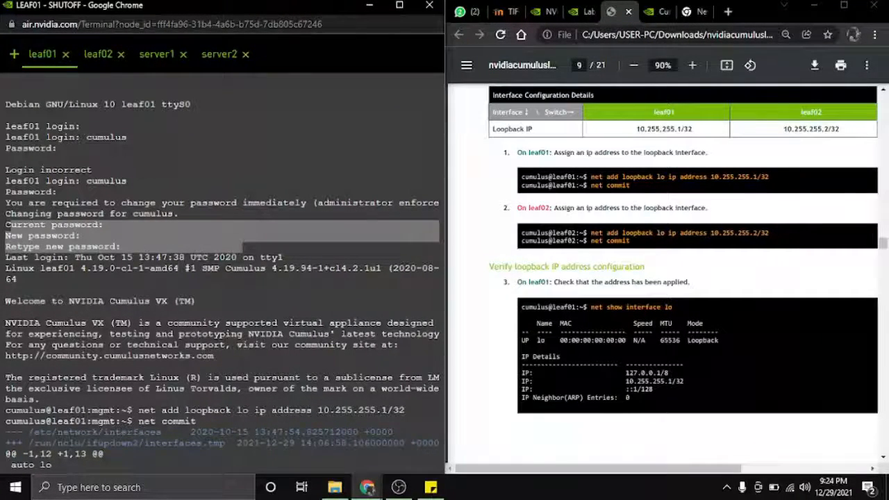
{"action": "left_click", "coordinate": [96, 57]}
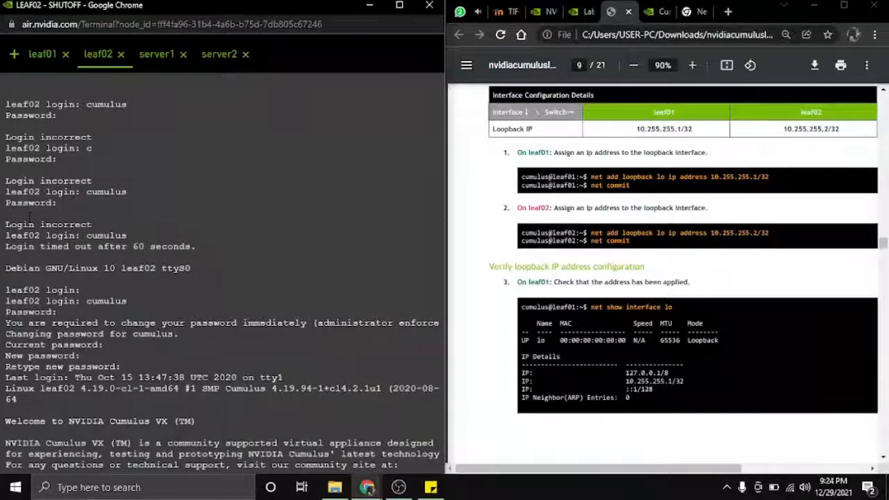
{"action": "type", "text": "net add loopback lo ip address 10.255.255.2/32"}
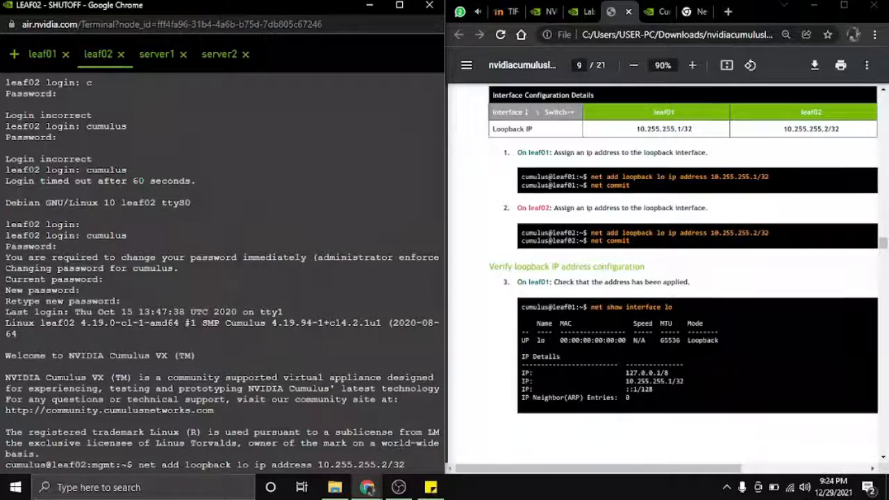
{"action": "left_click_drag", "start_coordinate": [6, 279], "coordinate": [283, 312]}
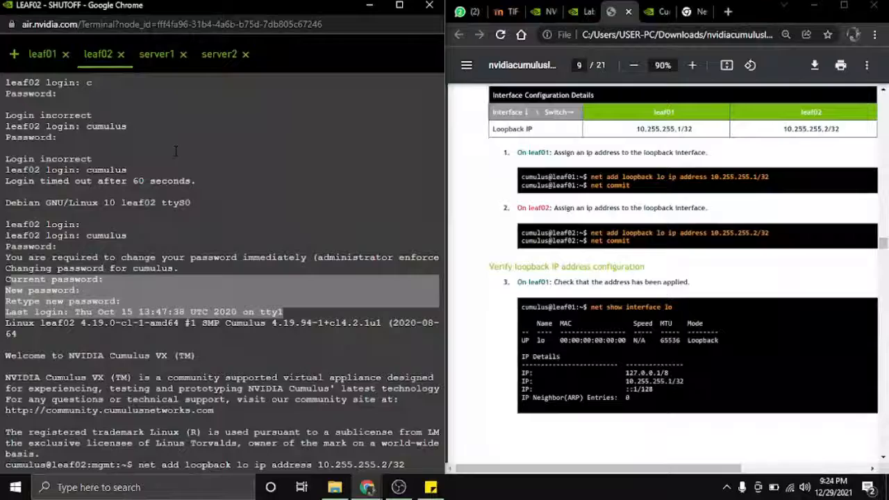
{"action": "left_click", "coordinate": [158, 55]}
{"action": "left_click", "coordinate": [98, 54]}
Step: Compare leaf01's loopback address and net commit commands in the terminal history with the guide's step 1
{"action": "left_click", "coordinate": [42, 54]}
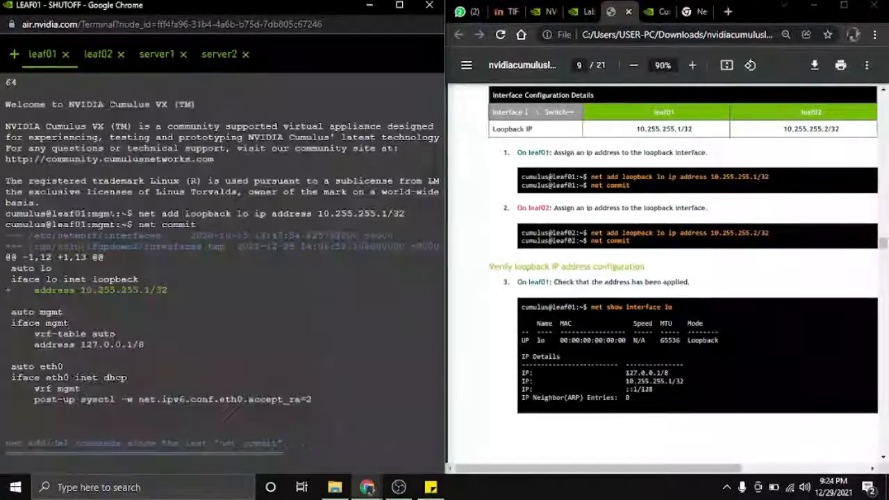
{"action": "scroll", "coordinate": [555, 198], "scroll_direction": "up", "scroll_amount": 4}
{"action": "scroll", "coordinate": [555, 198], "scroll_direction": "down", "scroll_amount": 3}
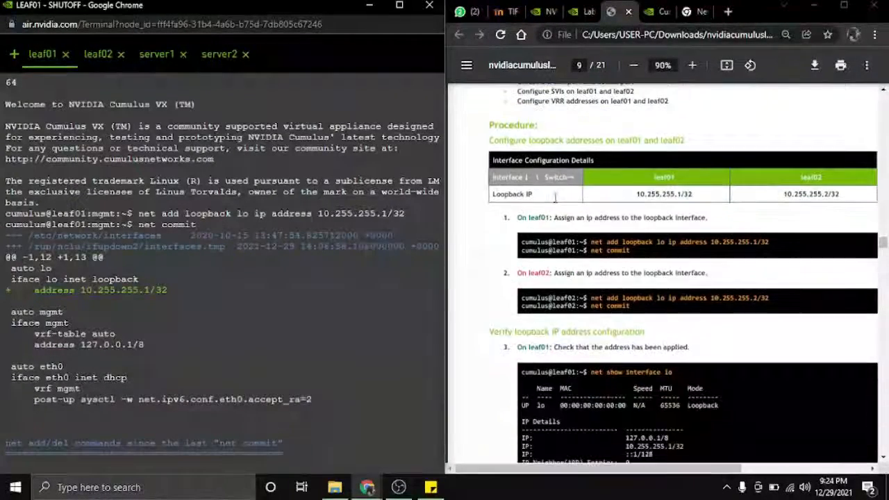
{"action": "left_click_drag", "start_coordinate": [592, 243], "coordinate": [646, 242]}
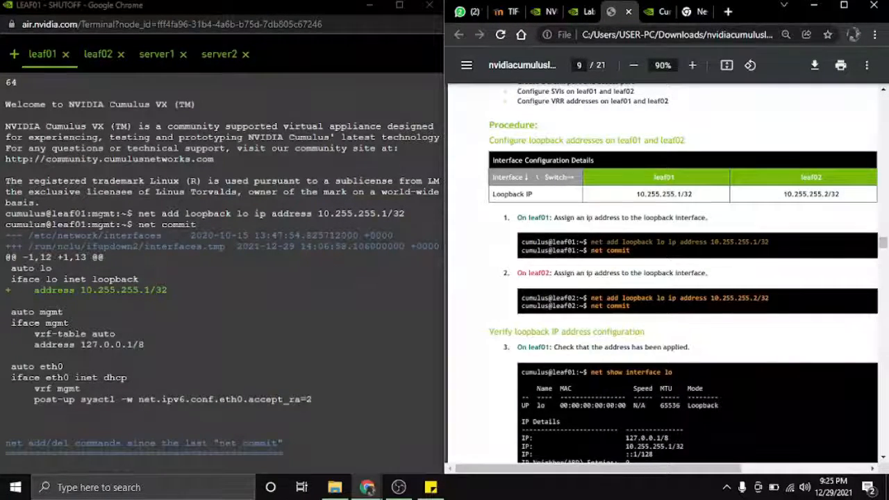
{"action": "scroll", "coordinate": [222, 271], "scroll_direction": "down", "scroll_amount": 1}
{"action": "scroll", "coordinate": [222, 270], "scroll_direction": "up", "scroll_amount": 2}
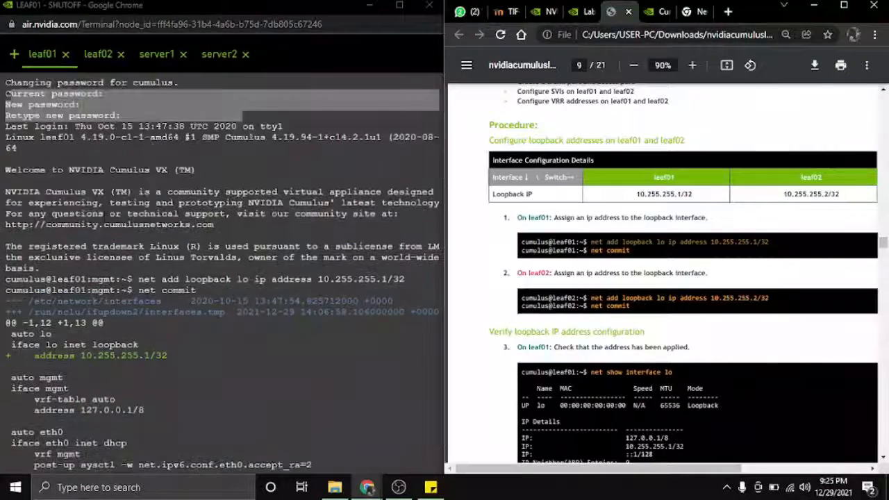
{"action": "left_click_drag", "start_coordinate": [409, 279], "coordinate": [6, 279]}
{"action": "left_click_drag", "start_coordinate": [219, 291], "coordinate": [6, 280]}
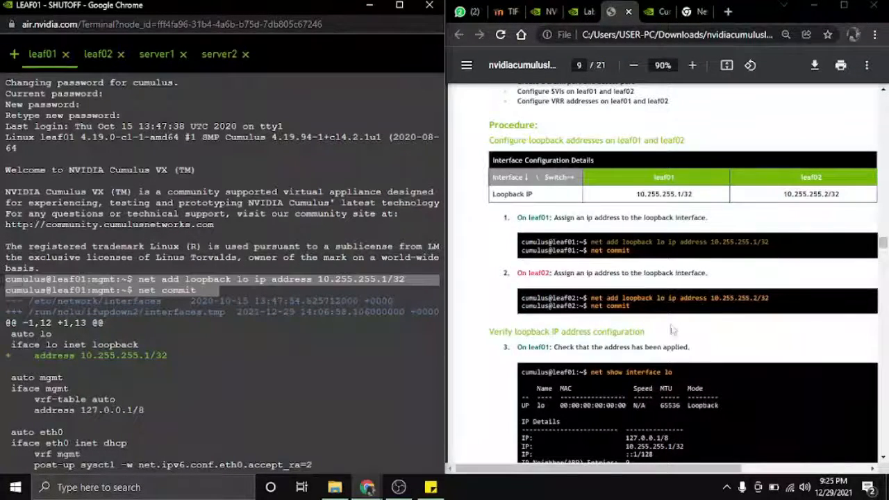
{"action": "scroll", "coordinate": [672, 331], "scroll_direction": "down", "scroll_amount": 1}
{"action": "left_click_drag", "start_coordinate": [646, 468], "coordinate": [673, 468]}
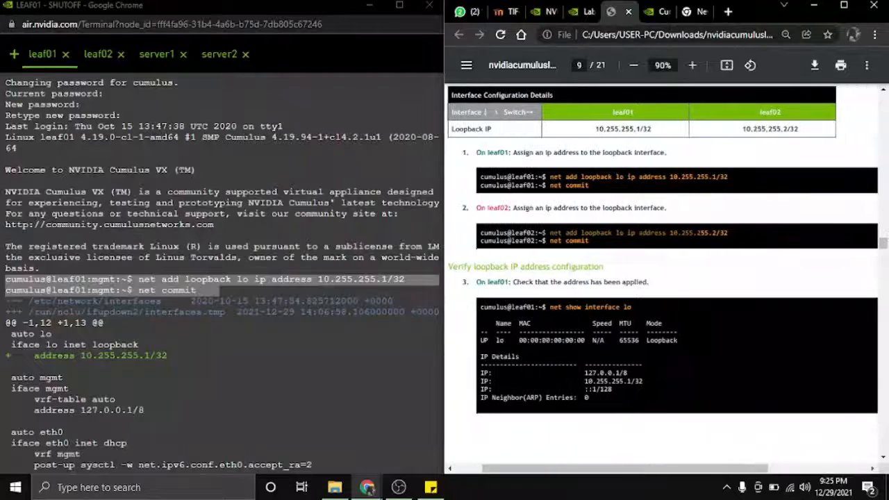
Step: Check the net add loopback command and commit in leaf02's terminal history against the guide's step 2
{"action": "left_click", "coordinate": [98, 54]}
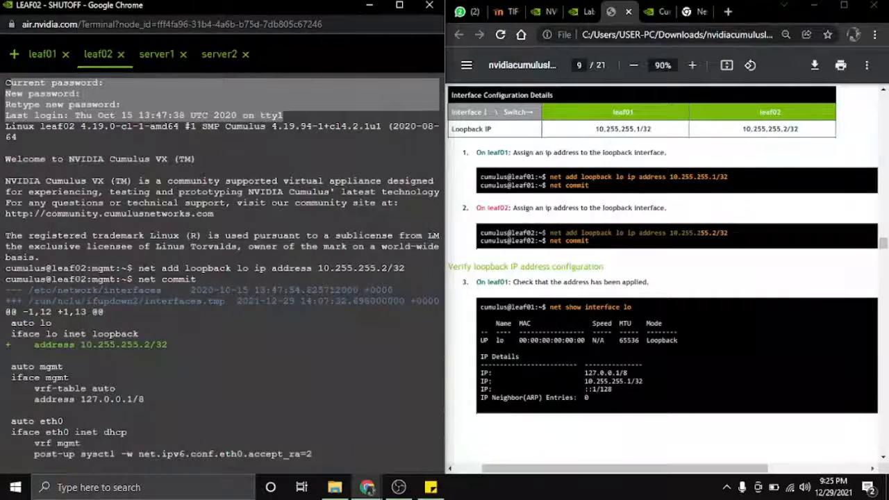
{"action": "left_click_drag", "start_coordinate": [139, 268], "coordinate": [414, 268]}
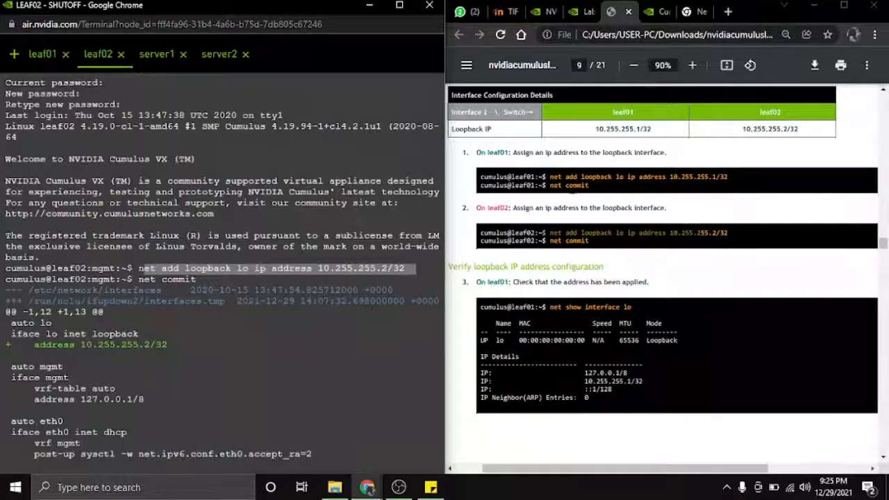
{"action": "scroll", "coordinate": [537, 215], "scroll_direction": "down", "scroll_amount": 2}
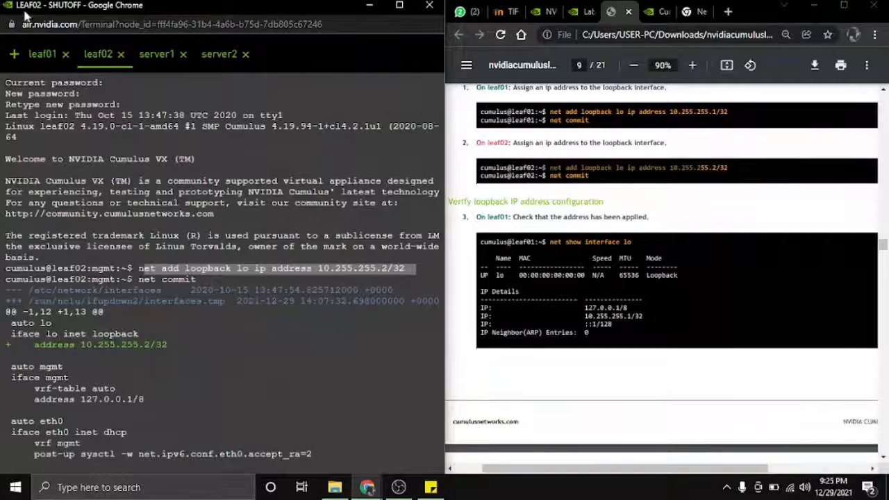
Step: Examine leaf01's net show interface lo output and compare its IP details with the guide's step 3 example
{"action": "left_click", "coordinate": [15, 54]}
{"action": "left_click", "coordinate": [44, 56]}
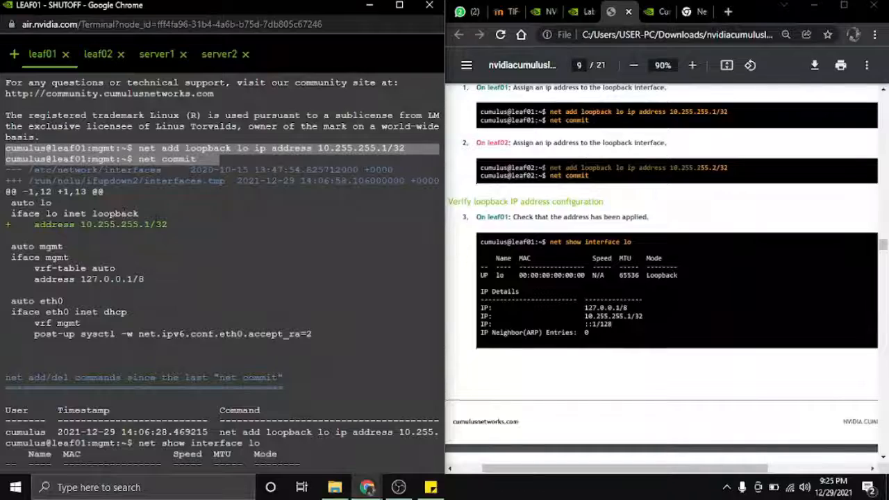
{"action": "scroll", "coordinate": [158, 221], "scroll_direction": "down", "scroll_amount": 1}
{"action": "scroll", "coordinate": [159, 248], "scroll_direction": "up", "scroll_amount": 1}
{"action": "scroll", "coordinate": [95, 258], "scroll_direction": "down", "scroll_amount": 2}
{"action": "scroll", "coordinate": [109, 267], "scroll_direction": "down", "scroll_amount": 2}
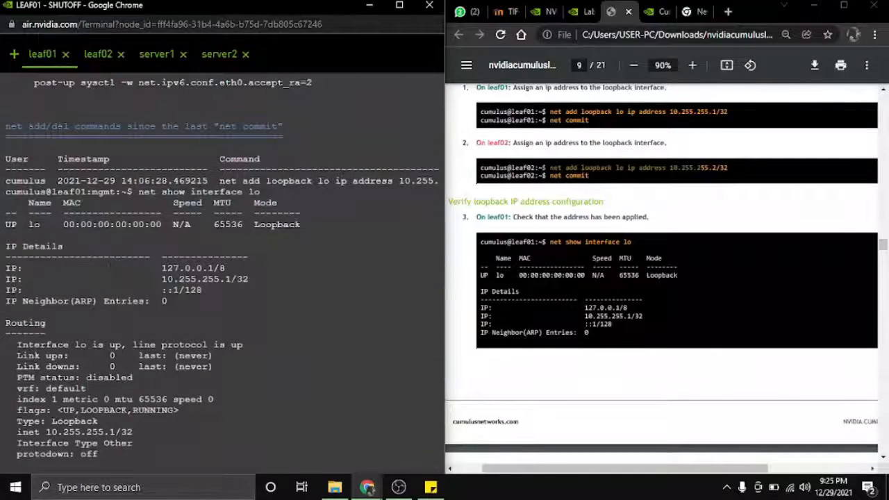
{"action": "scroll", "coordinate": [110, 265], "scroll_direction": "down", "scroll_amount": 2}
{"action": "scroll", "coordinate": [114, 268], "scroll_direction": "up", "scroll_amount": 2}
{"action": "scroll", "coordinate": [119, 271], "scroll_direction": "down", "scroll_amount": 3}
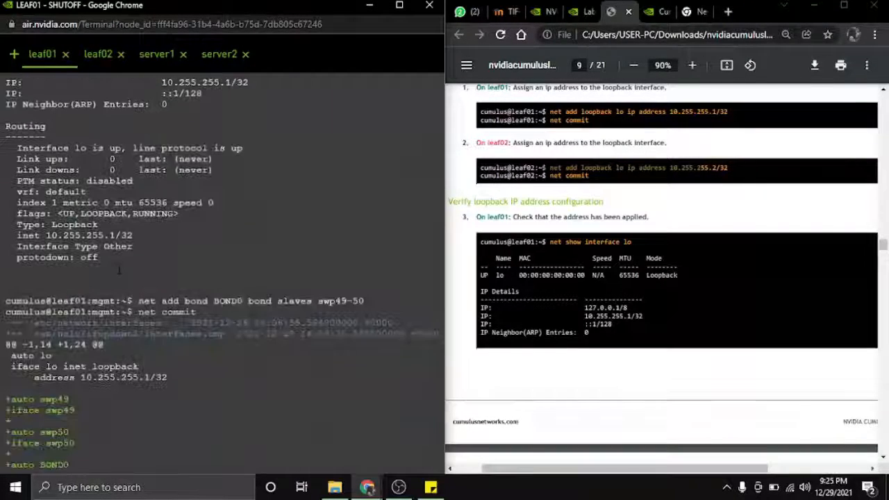
{"action": "scroll", "coordinate": [119, 271], "scroll_direction": "up", "scroll_amount": 5}
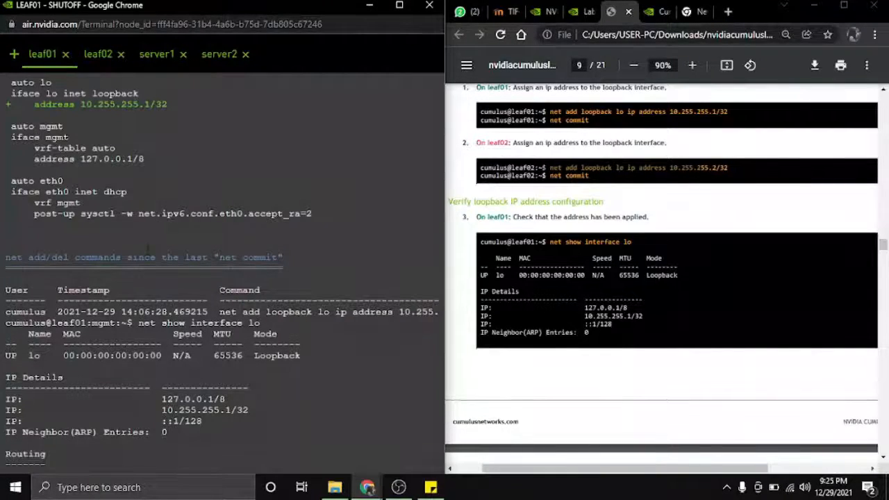
{"action": "scroll", "coordinate": [147, 248], "scroll_direction": "up", "scroll_amount": 1}
{"action": "scroll", "coordinate": [174, 250], "scroll_direction": "down", "scroll_amount": 4}
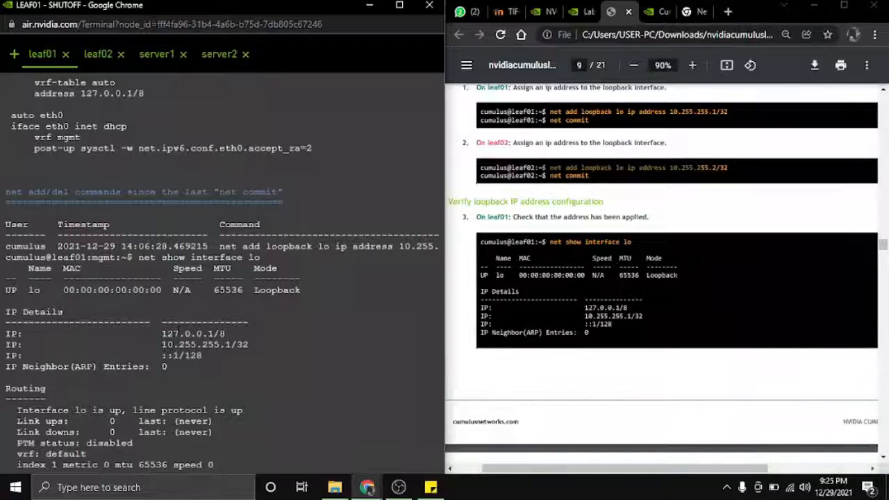
{"action": "scroll", "coordinate": [157, 298], "scroll_direction": "down", "scroll_amount": 2}
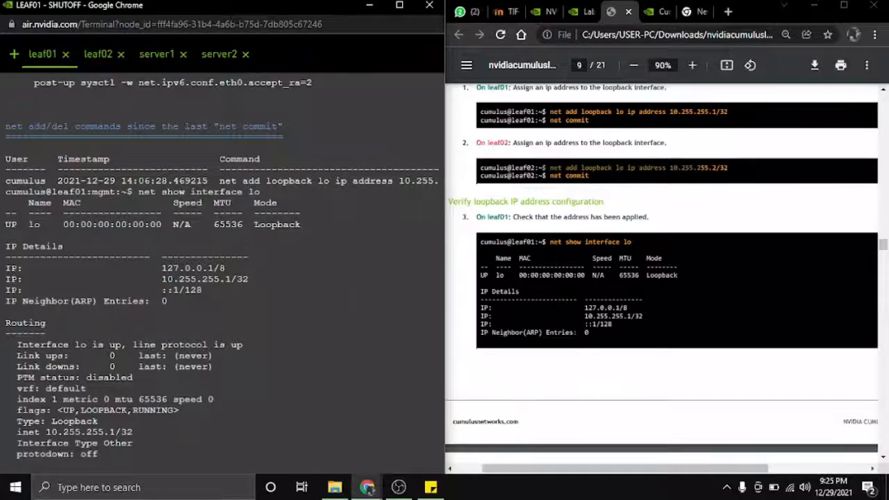
Step: Examine leaf02's net show interface lo output and compare its IP details with the guide's step 4 example
{"action": "scroll", "coordinate": [587, 266], "scroll_direction": "down", "scroll_amount": 2}
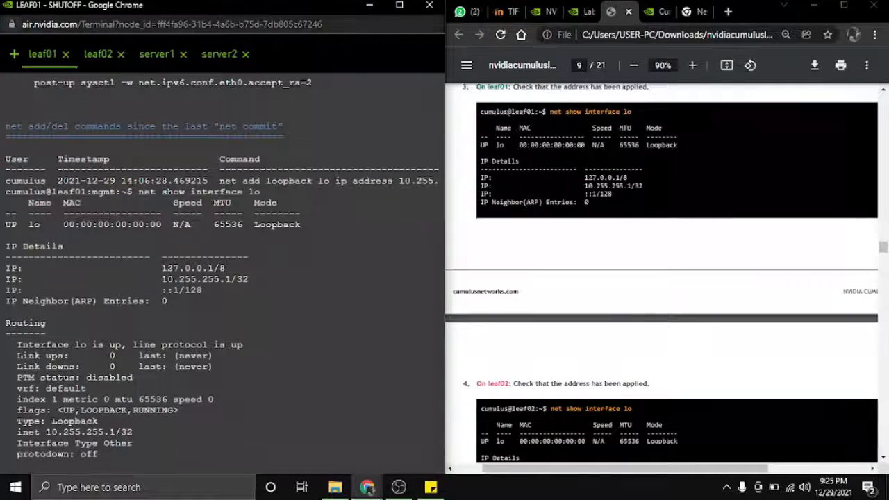
{"action": "left_click", "coordinate": [85, 56]}
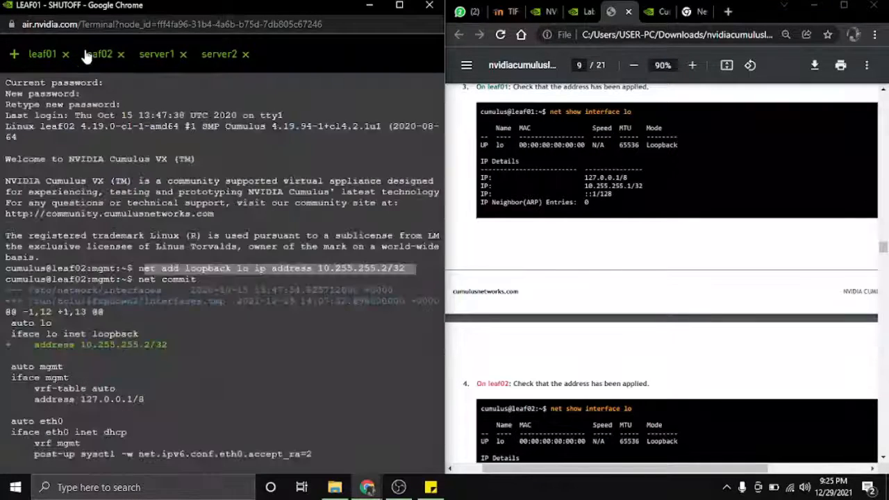
{"action": "scroll", "coordinate": [611, 205], "scroll_direction": "down", "scroll_amount": 2}
{"action": "scroll", "coordinate": [294, 231], "scroll_direction": "down", "scroll_amount": 5}
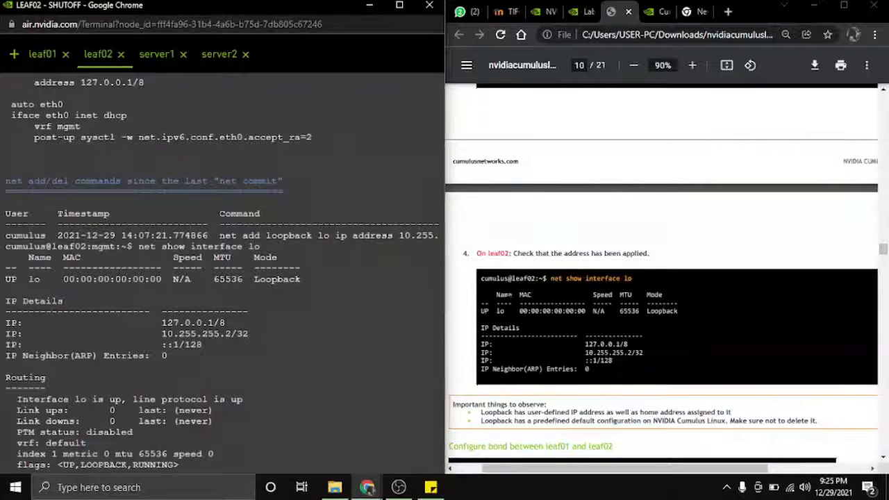
{"action": "scroll", "coordinate": [663, 275], "scroll_direction": "down", "scroll_amount": 4}
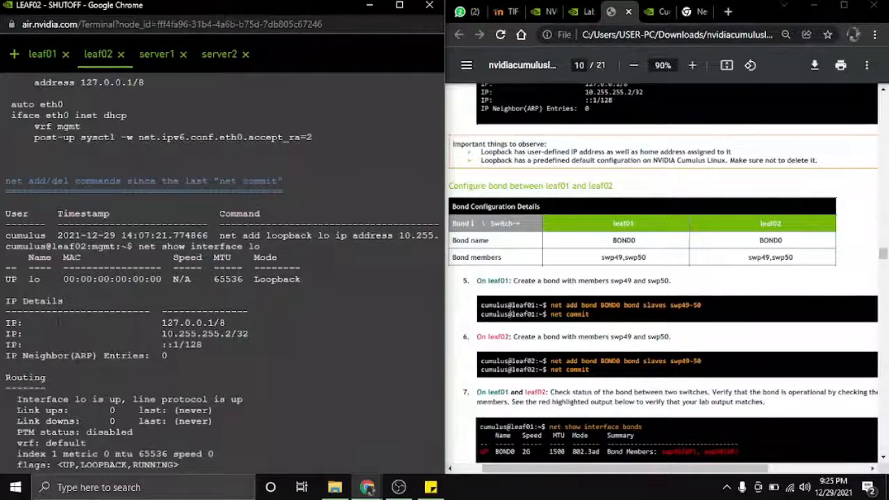
{"action": "scroll", "coordinate": [663, 274], "scroll_direction": "up", "scroll_amount": 2}
{"action": "left_click_drag", "start_coordinate": [170, 356], "coordinate": [5, 223]}
{"action": "scroll", "coordinate": [182, 208], "scroll_direction": "down", "scroll_amount": 2}
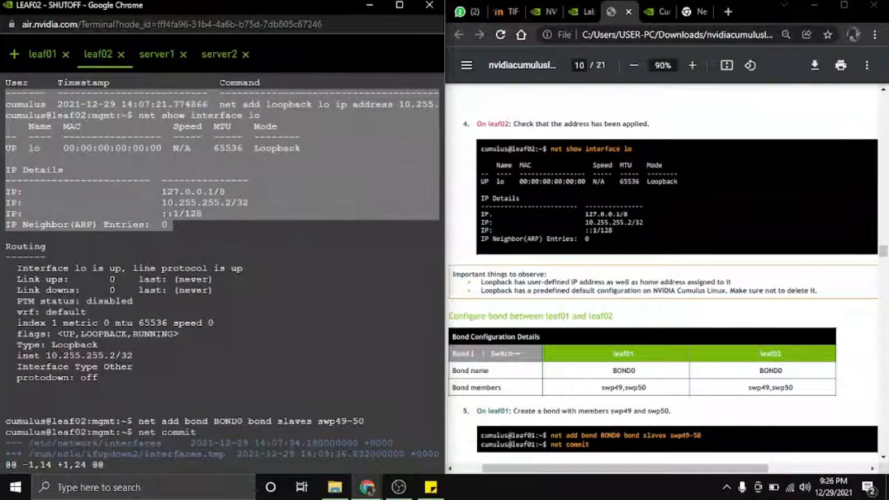
Step: Check leaf01's BOND0 creation and commit commands in the terminal history against the guide's step 5
{"action": "left_click", "coordinate": [43, 61]}
{"action": "scroll", "coordinate": [625, 275], "scroll_direction": "down", "scroll_amount": 4}
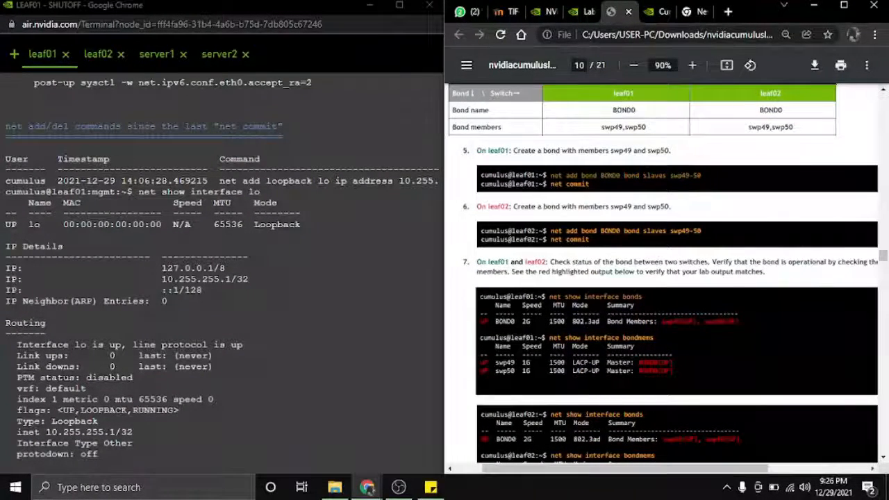
{"action": "type", "text": "net add bond BOND0 bond slaves swp49-50 net commit"}
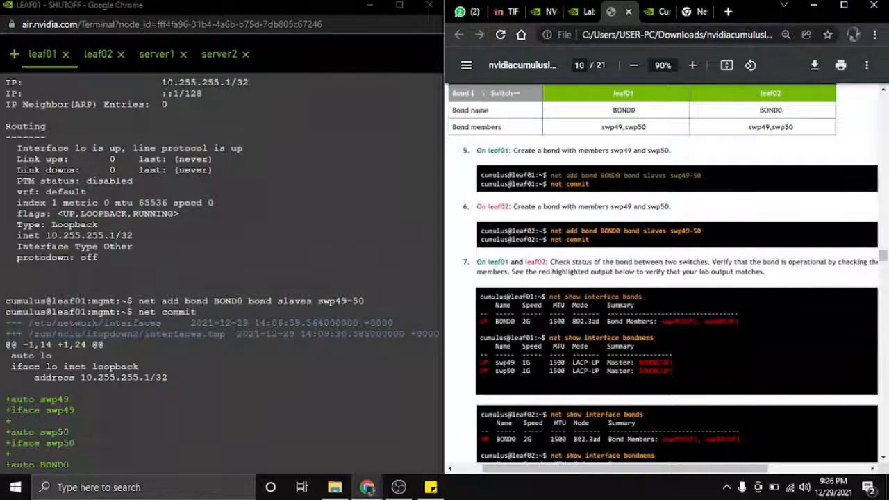
{"action": "left_click_drag", "start_coordinate": [12, 301], "coordinate": [393, 315]}
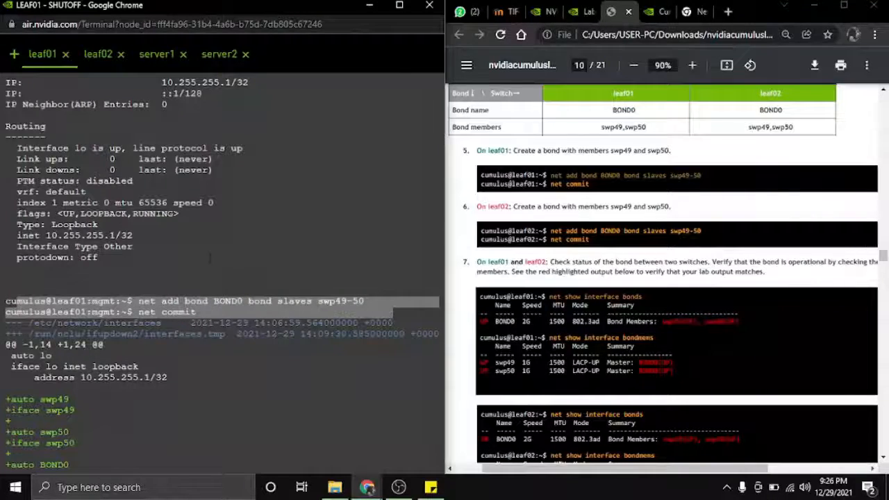
Step: Check leaf02's BOND0 creation commands and committed swp49 and swp50 changes against the guide's step 6
{"action": "left_click", "coordinate": [98, 55]}
{"action": "scroll", "coordinate": [667, 277], "scroll_direction": "down", "scroll_amount": 2}
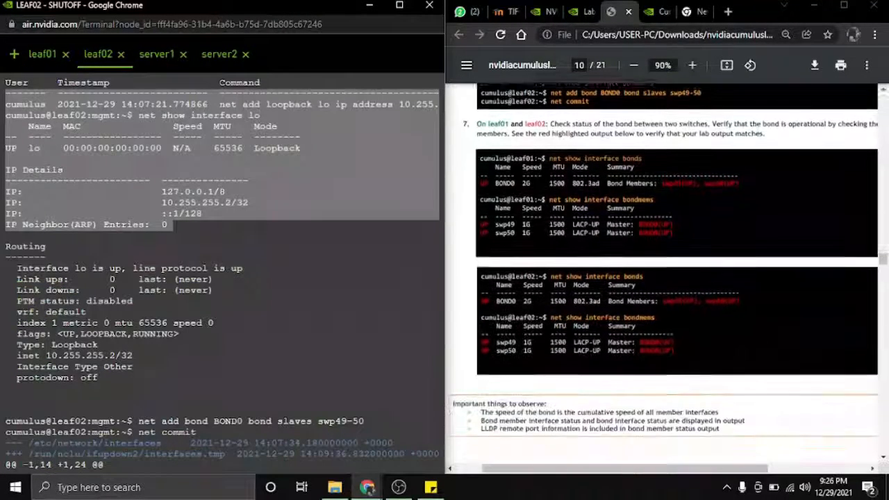
{"action": "scroll", "coordinate": [667, 278], "scroll_direction": "up", "scroll_amount": 3}
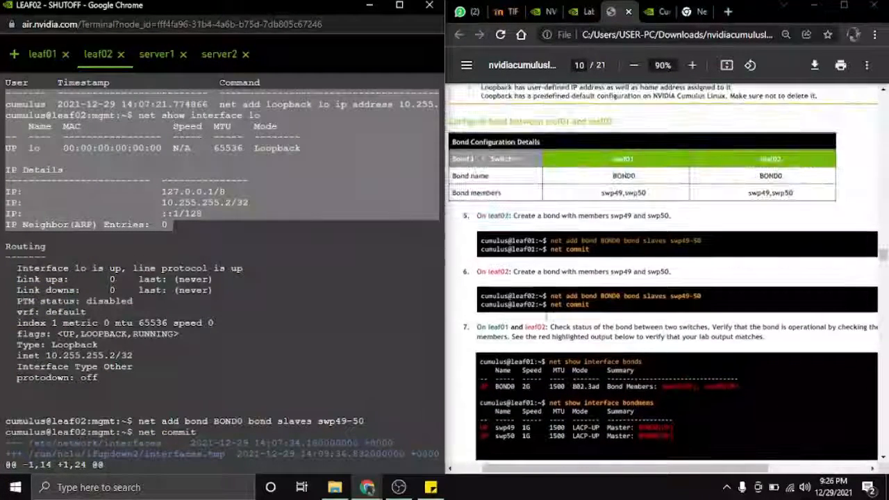
{"action": "left_click", "coordinate": [451, 359]}
{"action": "scroll", "coordinate": [186, 272], "scroll_direction": "down", "scroll_amount": 1}
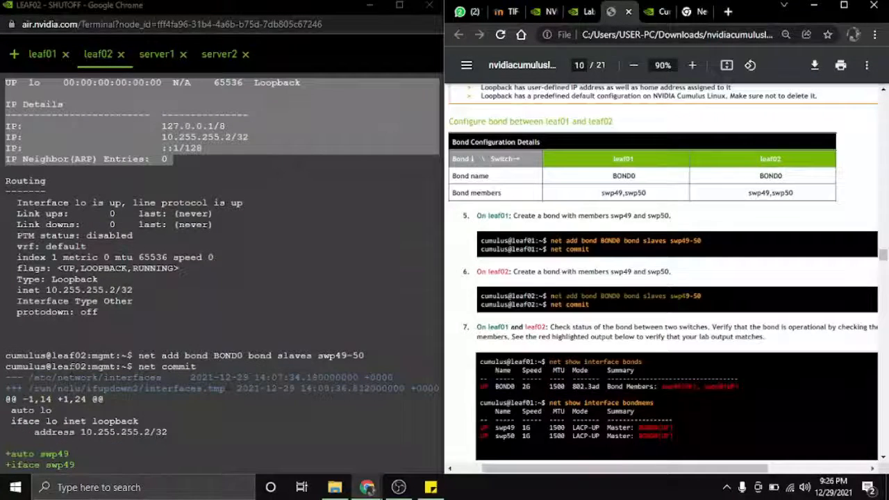
{"action": "left_click_drag", "start_coordinate": [115, 356], "coordinate": [300, 367]}
{"action": "scroll", "coordinate": [298, 340], "scroll_direction": "down", "scroll_amount": 2}
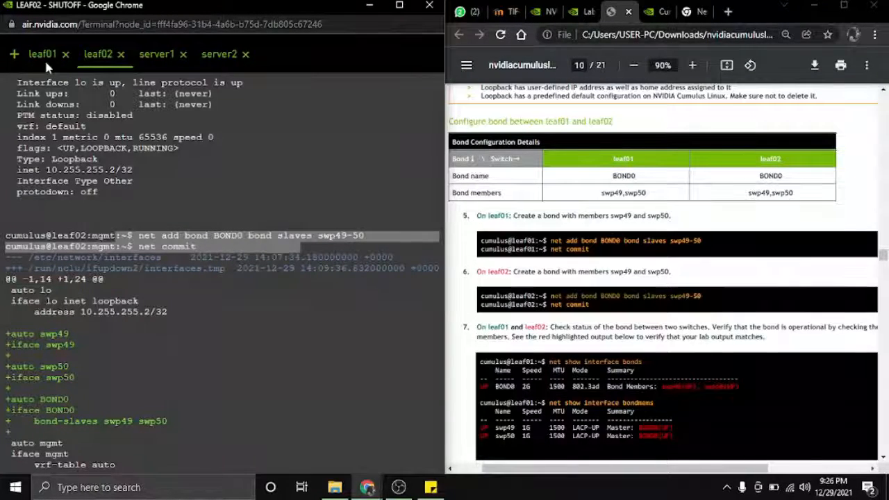
{"action": "scroll", "coordinate": [222, 278], "scroll_direction": "down", "scroll_amount": 2}
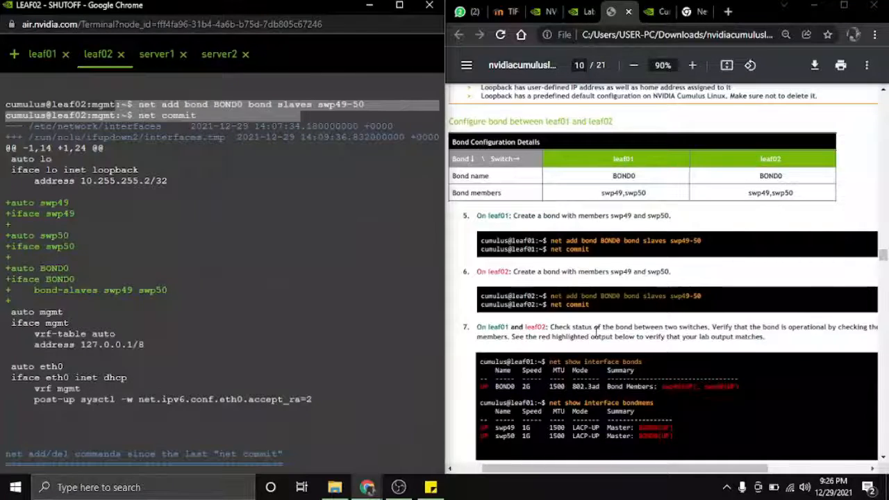
Step: Compare leaf02's net show interface bonds and bondmems outputs with the guide's step 7 examples
{"action": "scroll", "coordinate": [596, 332], "scroll_direction": "down", "scroll_amount": 1}
{"action": "left_click", "coordinate": [596, 332]}
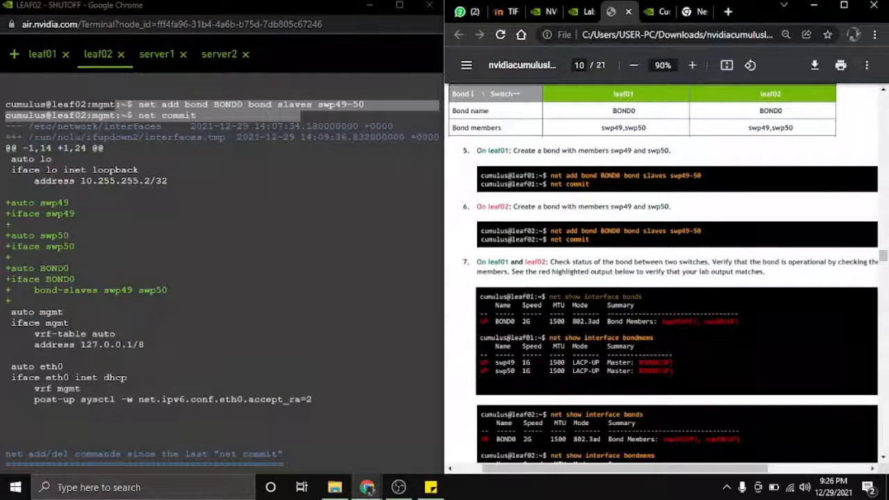
{"action": "scroll", "coordinate": [596, 332], "scroll_direction": "down", "scroll_amount": 2}
{"action": "scroll", "coordinate": [226, 286], "scroll_direction": "down", "scroll_amount": 3}
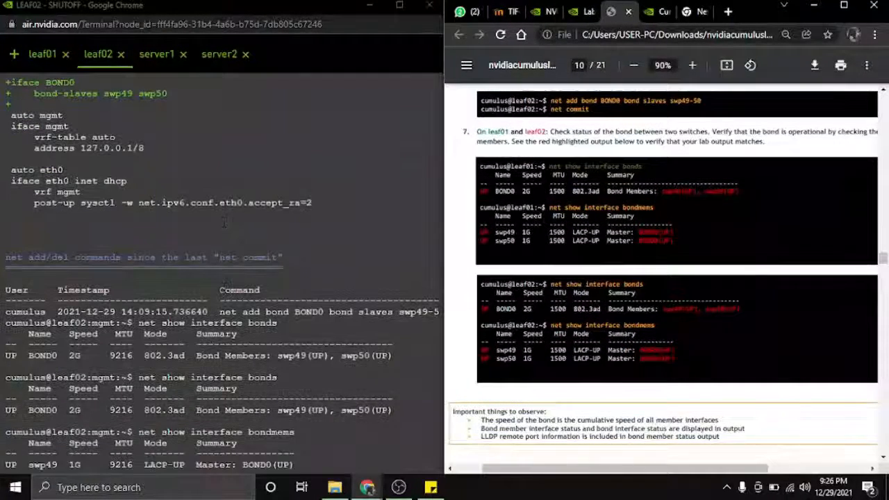
{"action": "scroll", "coordinate": [226, 271], "scroll_direction": "down", "scroll_amount": 2}
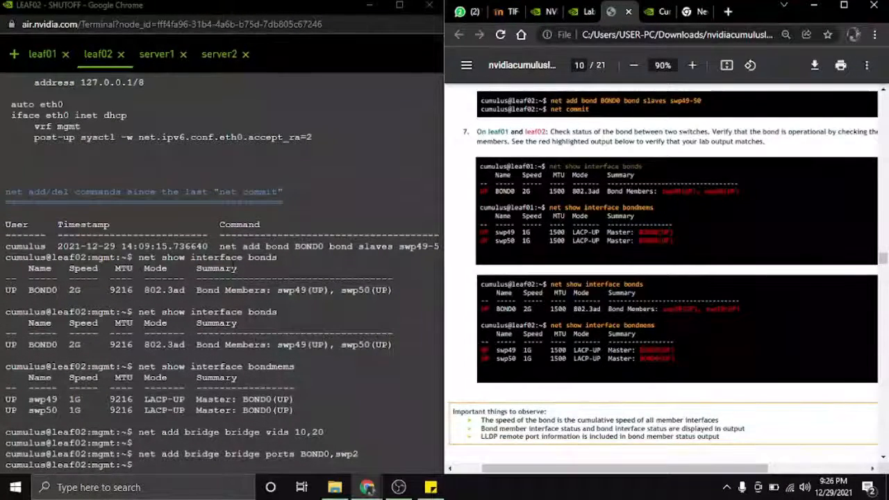
Step: Highlight the net show interface bonds and bondmems outputs on leaf02 and leaf01 for comparison with the guide's step 7
{"action": "scroll", "coordinate": [235, 265], "scroll_direction": "down", "scroll_amount": 1}
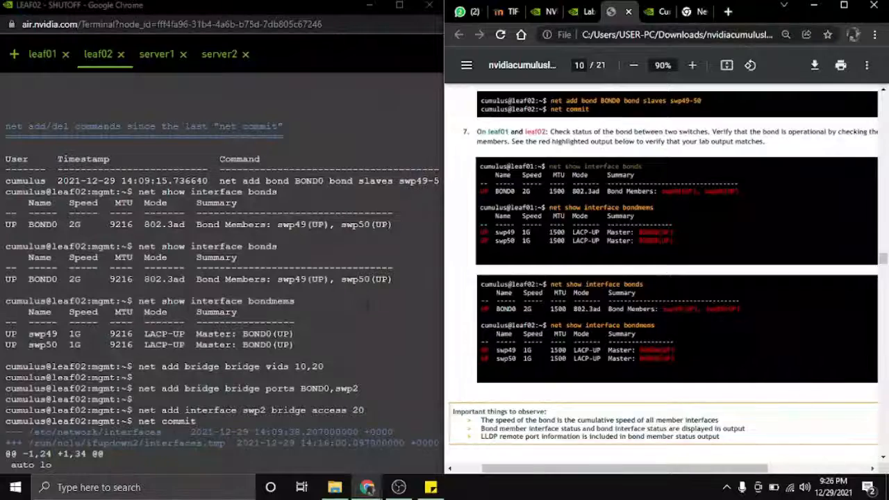
{"action": "left_click_drag", "start_coordinate": [347, 345], "coordinate": [7, 157]}
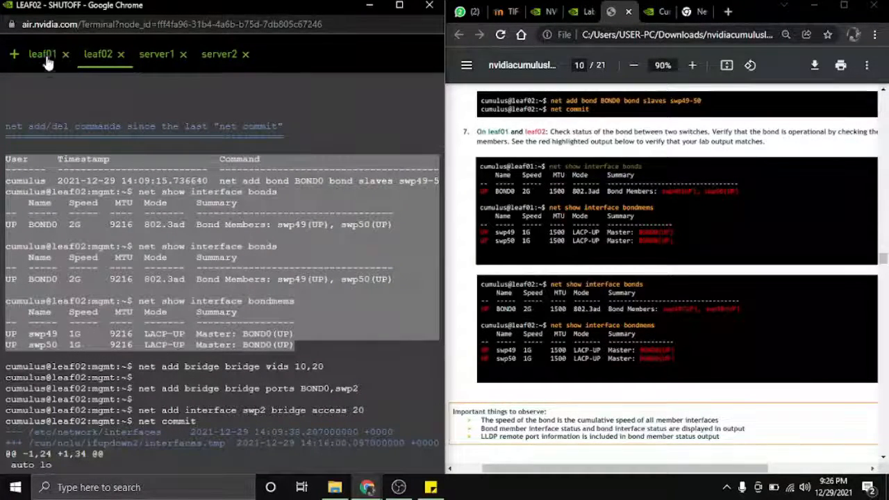
{"action": "scroll", "coordinate": [667, 271], "scroll_direction": "down", "scroll_amount": 1}
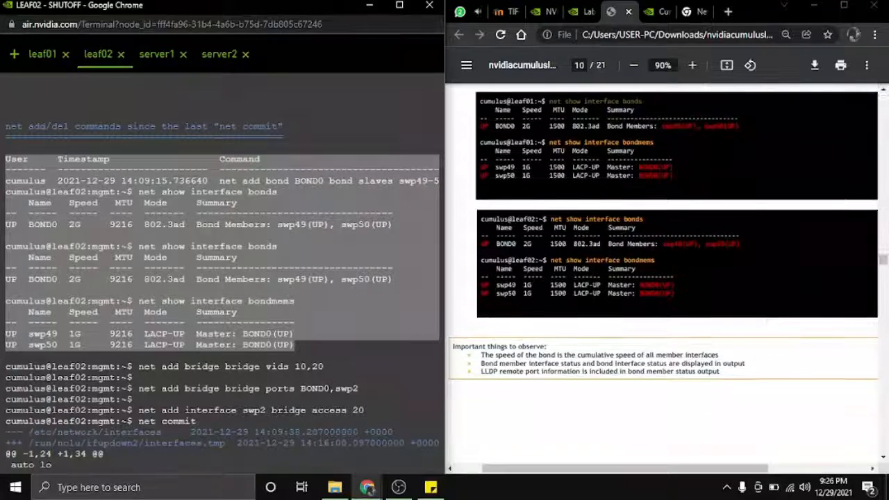
{"action": "left_click", "coordinate": [45, 58]}
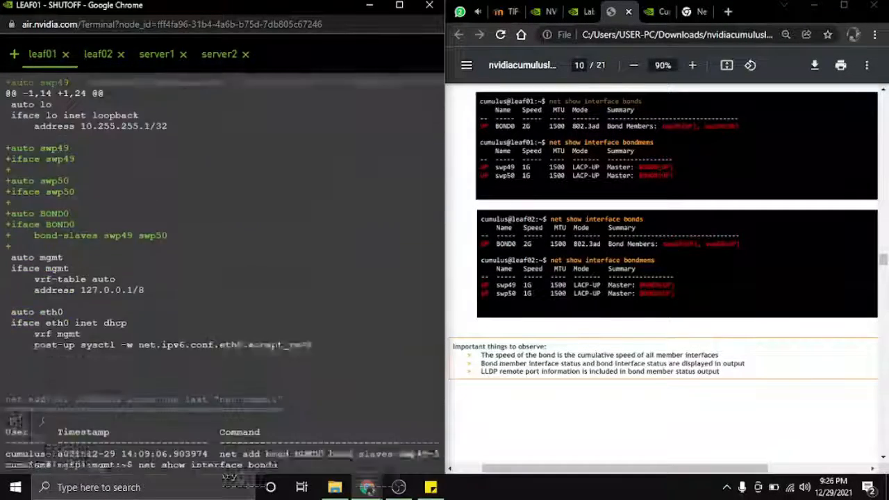
{"action": "scroll", "coordinate": [211, 231], "scroll_direction": "down", "scroll_amount": 5}
{"action": "scroll", "coordinate": [259, 322], "scroll_direction": "up", "scroll_amount": 1}
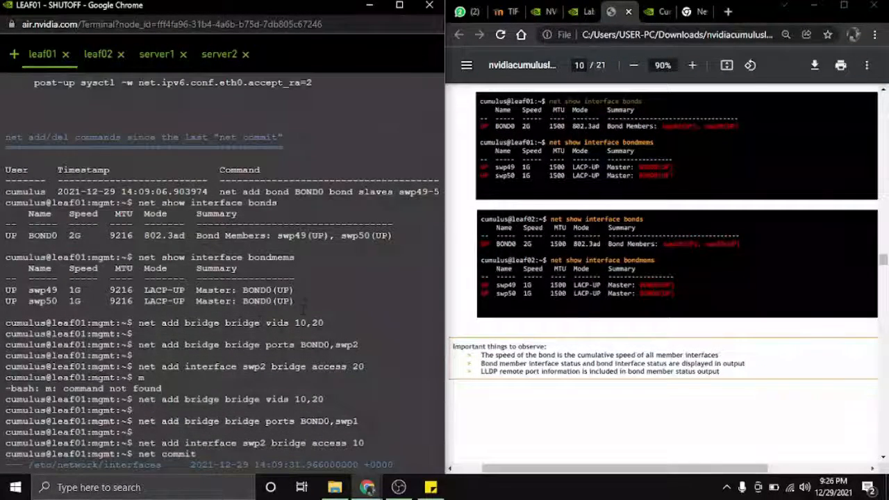
{"action": "left_click_drag", "start_coordinate": [303, 306], "coordinate": [5, 182]}
Step: Read the guide's Bridge Configuration Details table and steps 8 to 11 for leaf01
{"action": "scroll", "coordinate": [589, 223], "scroll_direction": "down", "scroll_amount": 5}
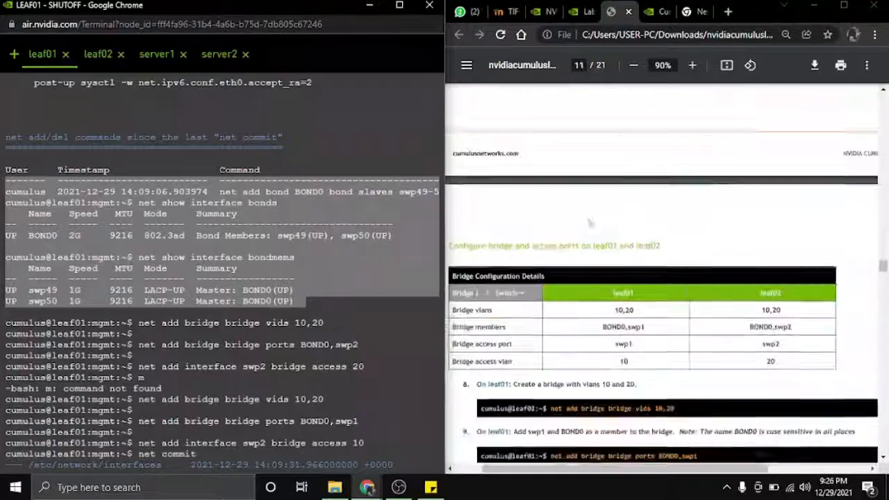
{"action": "scroll", "coordinate": [534, 197], "scroll_direction": "down", "scroll_amount": 1}
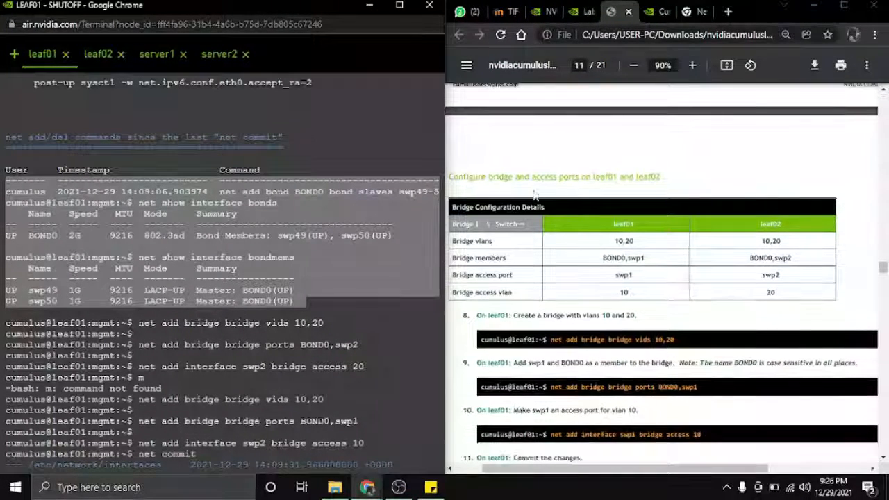
{"action": "left_click_drag", "start_coordinate": [507, 177], "coordinate": [675, 177]}
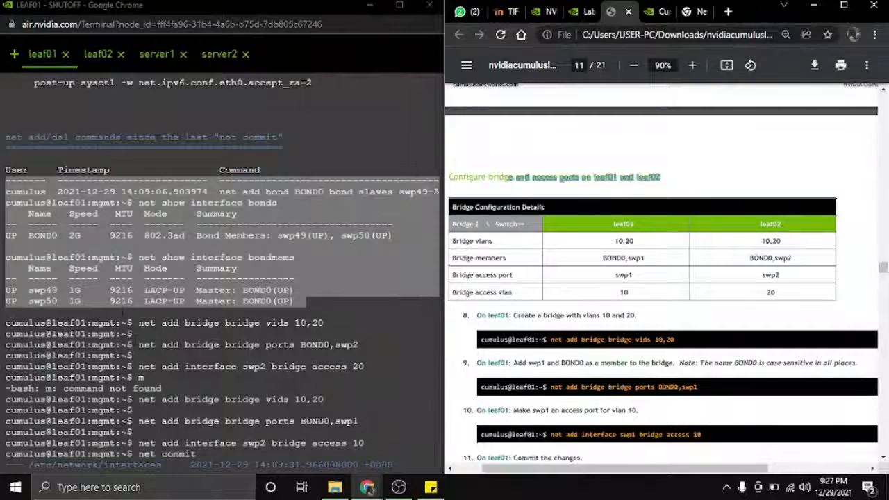
{"action": "left_click", "coordinate": [123, 313]}
{"action": "scroll", "coordinate": [171, 257], "scroll_direction": "down", "scroll_amount": 1}
{"action": "scroll", "coordinate": [668, 310], "scroll_direction": "down", "scroll_amount": 1}
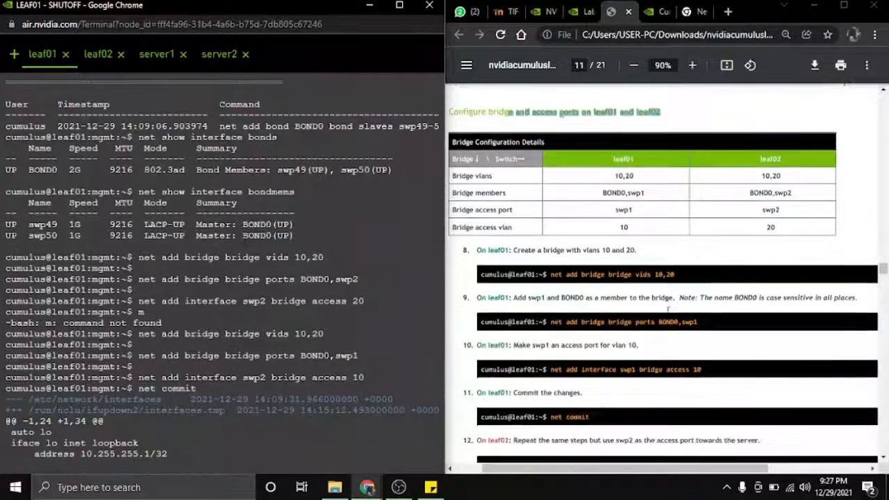
{"action": "scroll", "coordinate": [668, 308], "scroll_direction": "down", "scroll_amount": 1}
{"action": "left_click", "coordinate": [668, 308]}
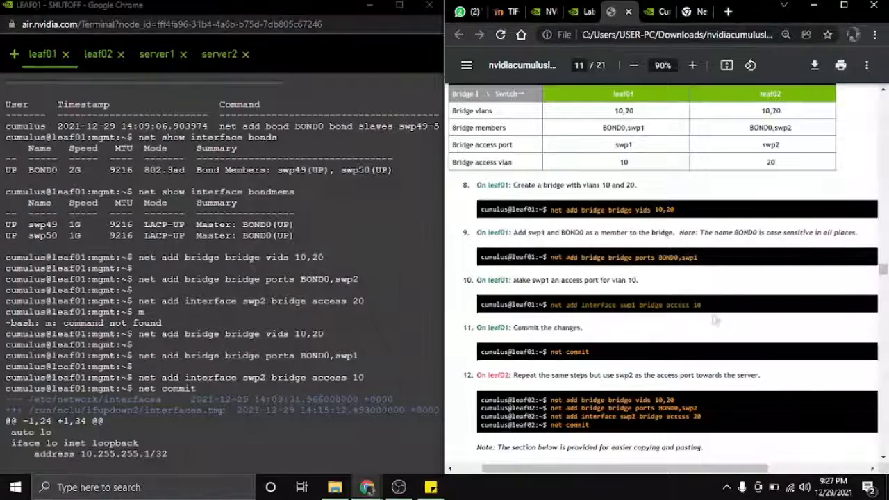
Step: Highlight leaf01's second set of bridge commands through net commit and check them against the guide's steps 8 to 11
{"action": "scroll", "coordinate": [257, 315], "scroll_direction": "down", "scroll_amount": 1}
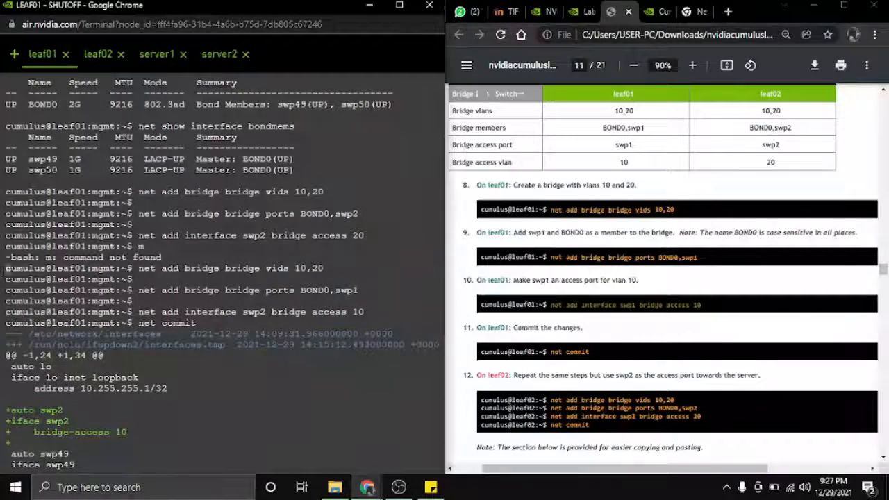
{"action": "left_click_drag", "start_coordinate": [4, 268], "coordinate": [402, 321]}
{"action": "scroll", "coordinate": [403, 323], "scroll_direction": "down", "scroll_amount": 1}
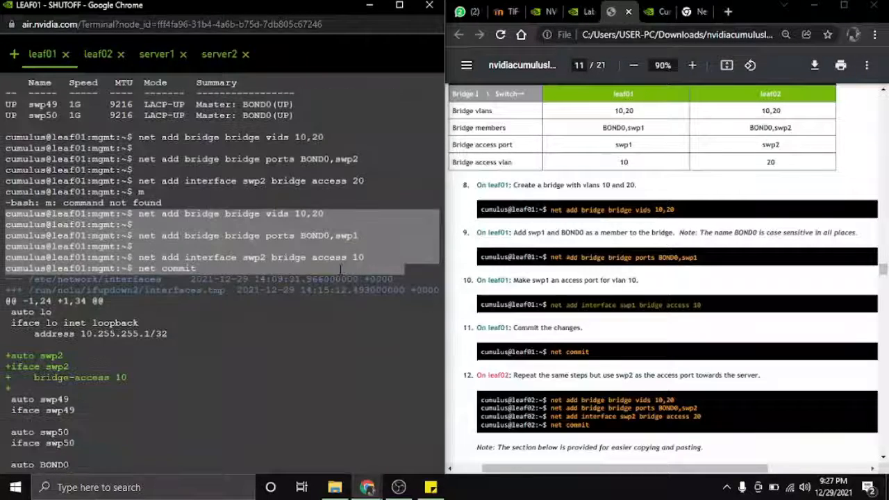
{"action": "scroll", "coordinate": [593, 260], "scroll_direction": "down", "scroll_amount": 3}
Step: Find and highlight leaf02's bridge vids, bridge ports, swp2 access and commit commands, checking them against the guide's step 12
{"action": "left_click", "coordinate": [103, 55]}
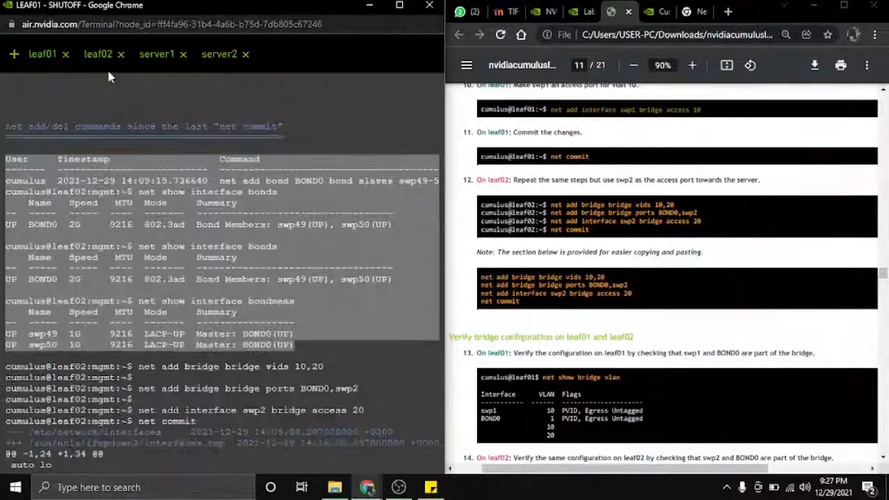
{"action": "scroll", "coordinate": [223, 278], "scroll_direction": "down", "scroll_amount": 15}
{"action": "scroll", "coordinate": [170, 262], "scroll_direction": "down", "scroll_amount": 3}
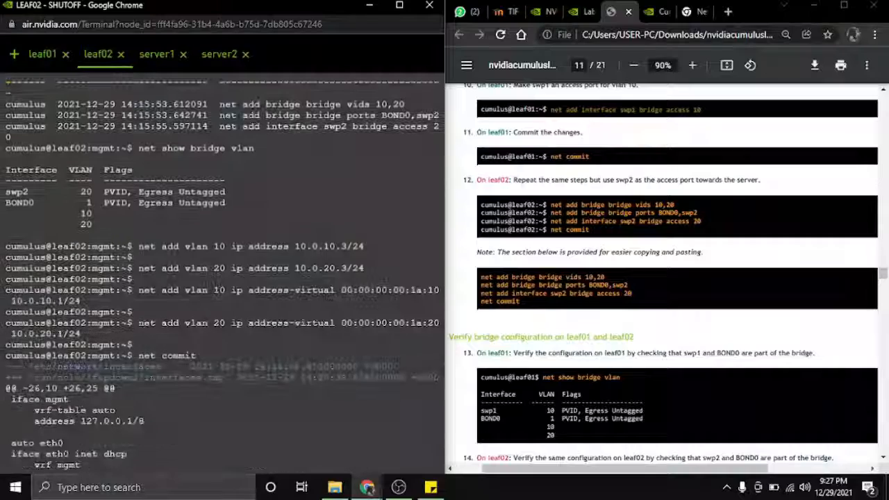
{"action": "scroll", "coordinate": [139, 254], "scroll_direction": "up", "scroll_amount": 2}
{"action": "scroll", "coordinate": [97, 245], "scroll_direction": "down", "scroll_amount": 2}
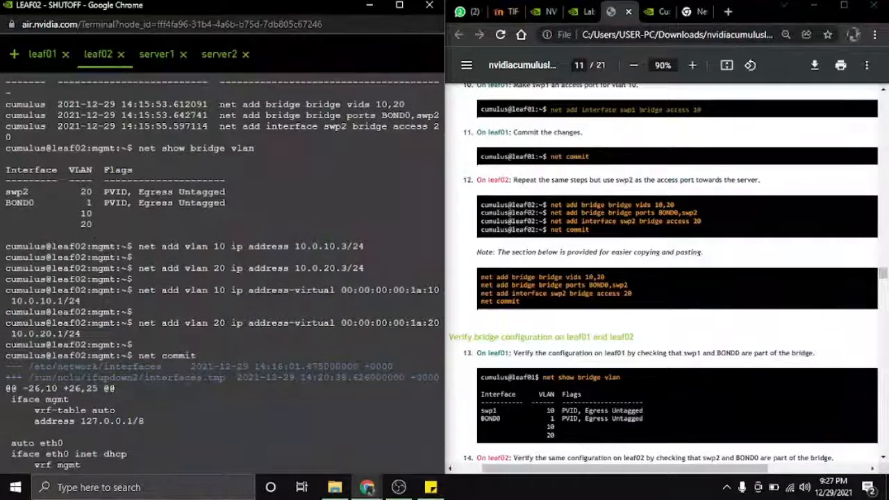
{"action": "left_click_drag", "start_coordinate": [5, 246], "coordinate": [389, 355]}
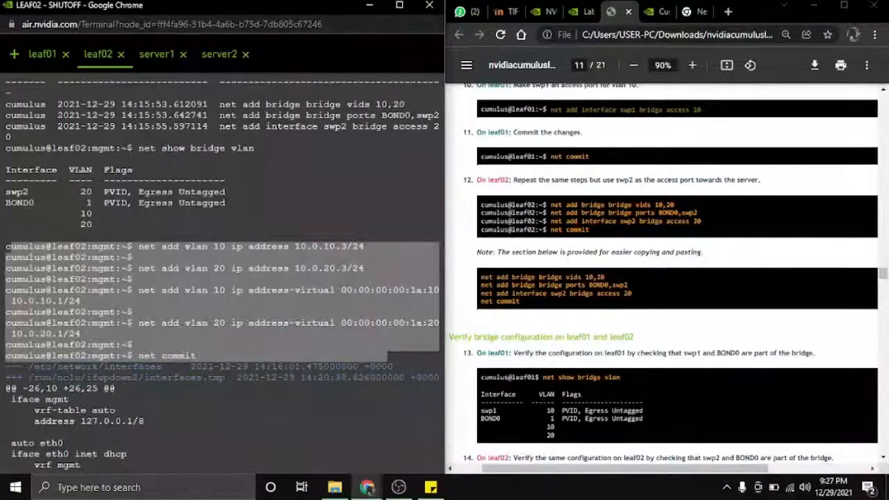
{"action": "scroll", "coordinate": [325, 278], "scroll_direction": "up", "scroll_amount": 3}
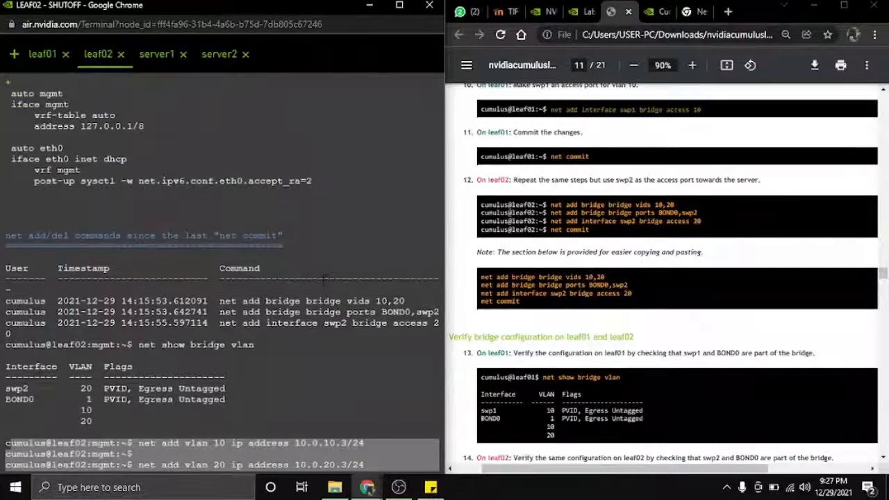
{"action": "scroll", "coordinate": [324, 279], "scroll_direction": "up", "scroll_amount": 8}
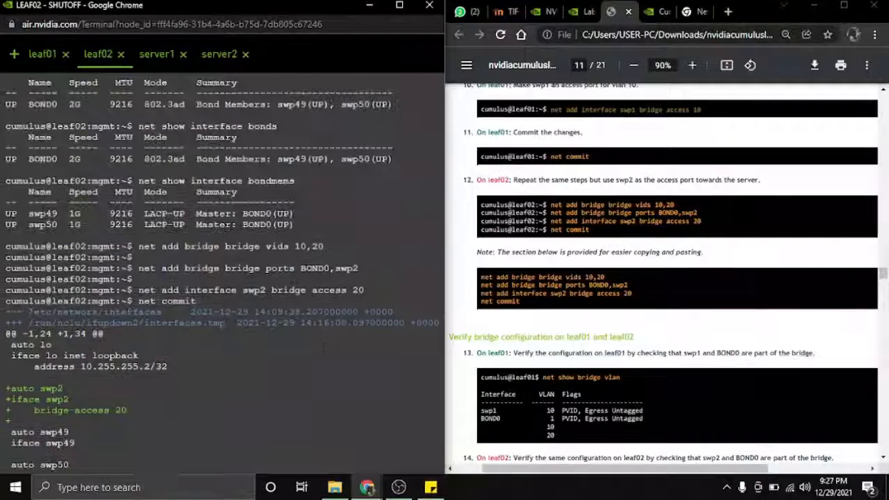
{"action": "left_click_drag", "start_coordinate": [5, 256], "coordinate": [323, 304]}
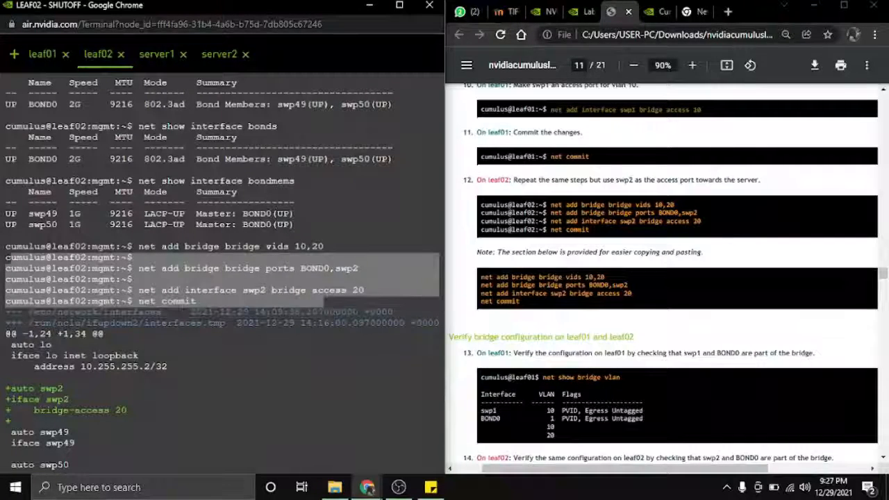
{"action": "left_click_drag", "start_coordinate": [6, 246], "coordinate": [284, 304]}
{"action": "scroll", "coordinate": [789, 314], "scroll_direction": "down", "scroll_amount": 1}
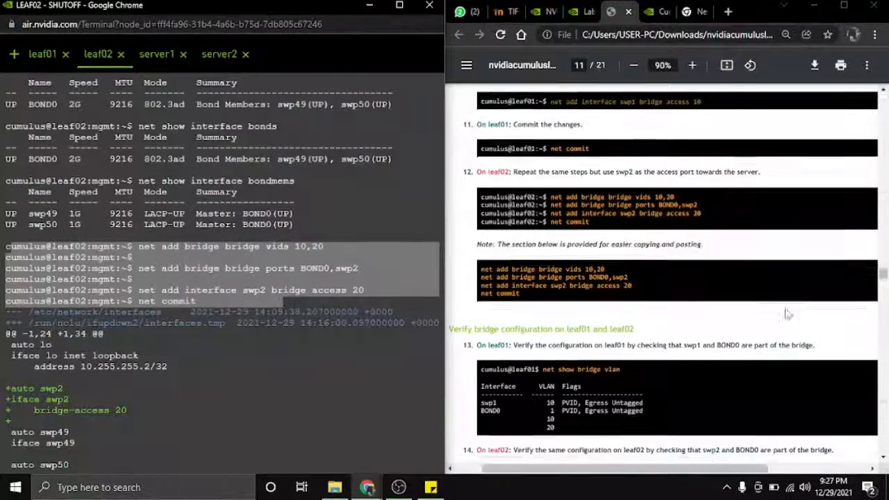
Step: Compare leaf02's net show bridge vlan output with the guide's step 14 example
{"action": "scroll", "coordinate": [688, 300], "scroll_direction": "down", "scroll_amount": 4}
{"action": "scroll", "coordinate": [575, 253], "scroll_direction": "up", "scroll_amount": 1}
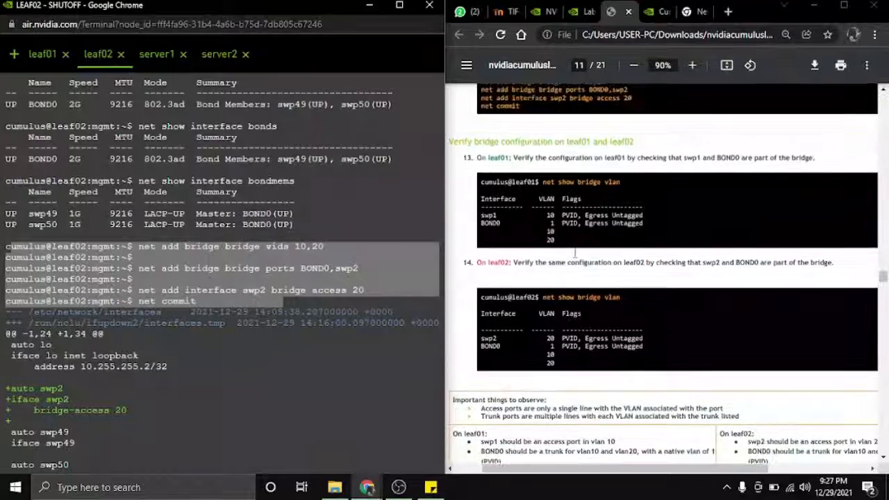
{"action": "scroll", "coordinate": [246, 278], "scroll_direction": "down", "scroll_amount": 7}
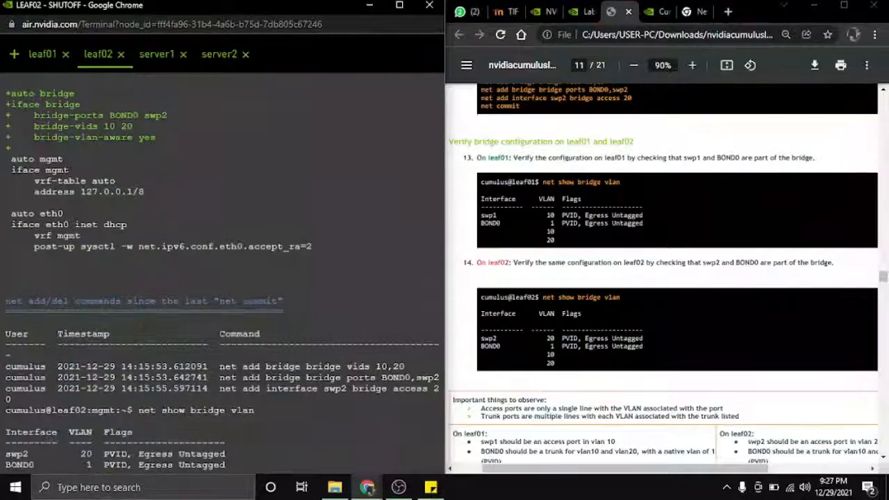
{"action": "scroll", "coordinate": [142, 136], "scroll_direction": "up", "scroll_amount": 4}
{"action": "scroll", "coordinate": [142, 137], "scroll_direction": "down", "scroll_amount": 5}
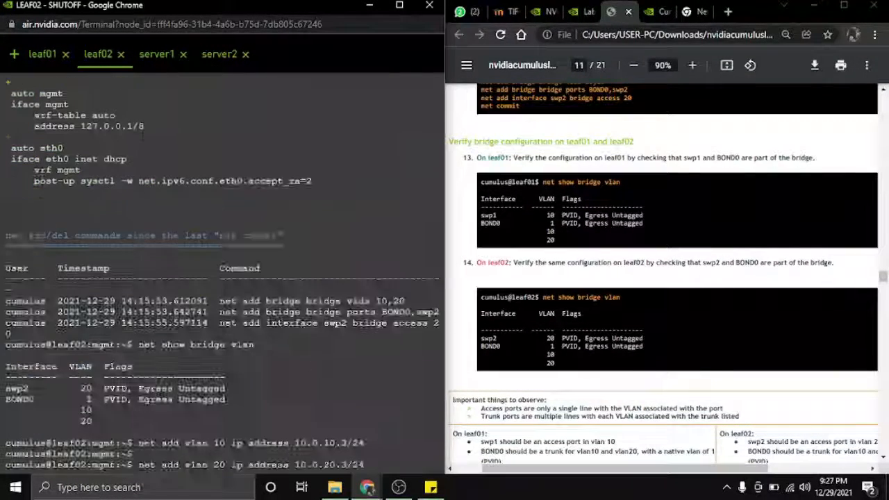
{"action": "scroll", "coordinate": [142, 136], "scroll_direction": "down", "scroll_amount": 2}
{"action": "left_click_drag", "start_coordinate": [150, 301], "coordinate": [5, 224]}
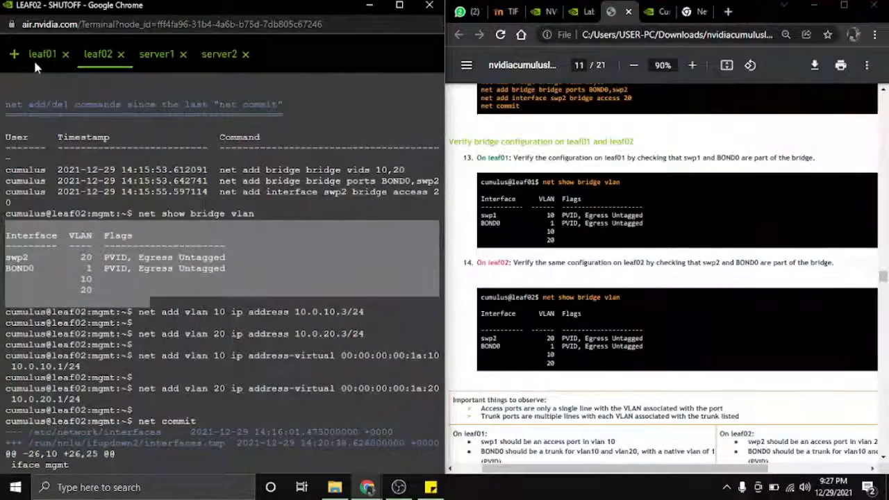
Step: Compare leaf01's net show bridge vlan output with the guide's step 13, then trace its bridge access 10 interface command
{"action": "left_click", "coordinate": [38, 54]}
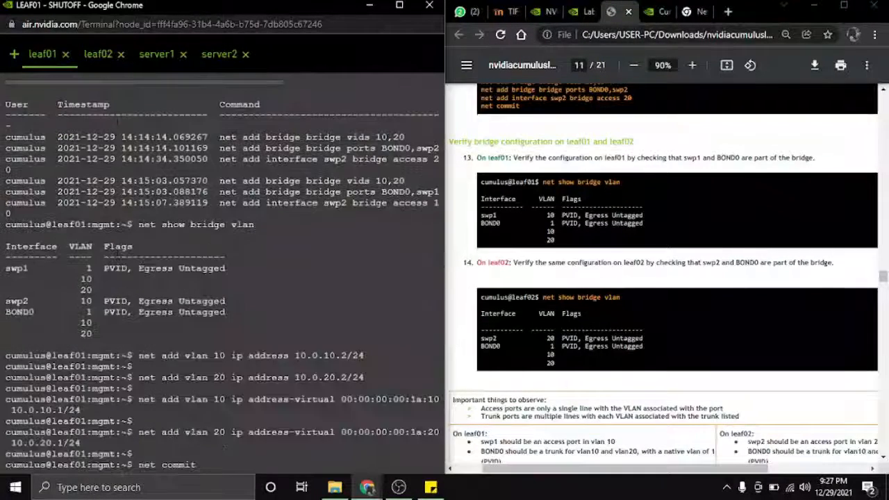
{"action": "left_click_drag", "start_coordinate": [122, 342], "coordinate": [5, 246]}
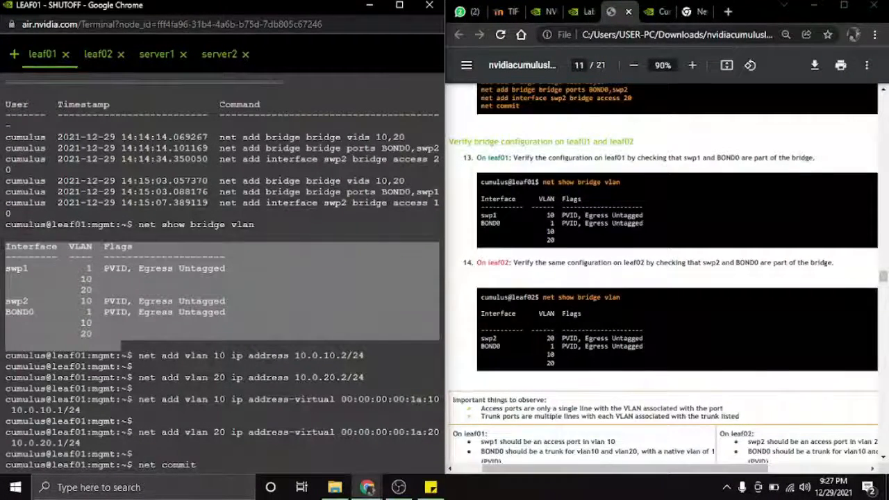
{"action": "scroll", "coordinate": [222, 198], "scroll_direction": "up", "scroll_amount": 10}
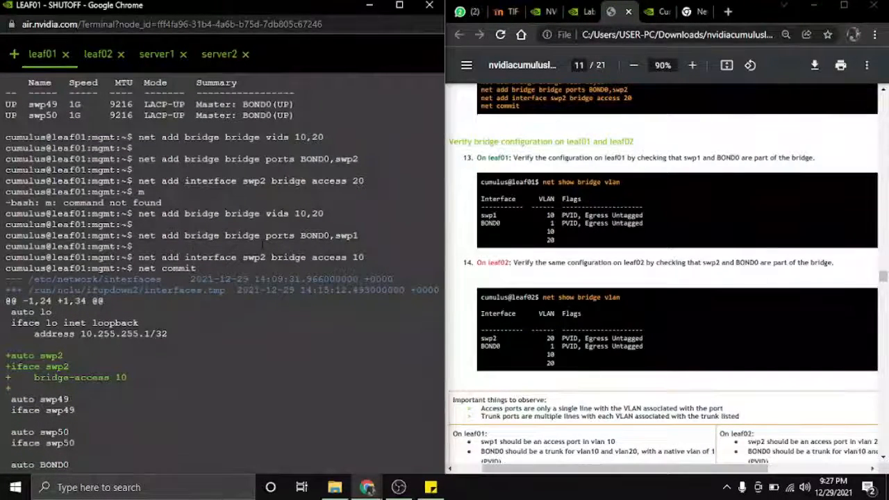
{"action": "left_click_drag", "start_coordinate": [220, 258], "coordinate": [273, 258]}
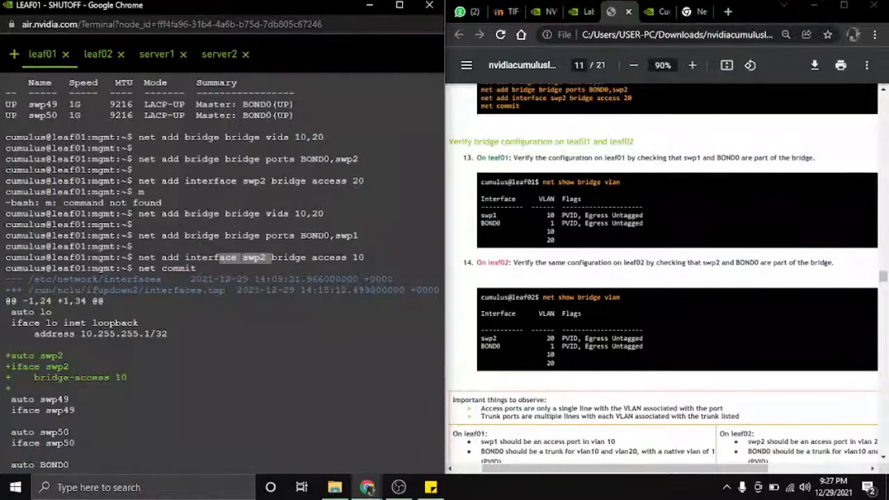
Step: Review leaf01's VLAN commit history and recheck its bridge VLAN table against the guide's "Important things to observe" notes
{"action": "scroll", "coordinate": [241, 256], "scroll_direction": "down", "scroll_amount": 15}
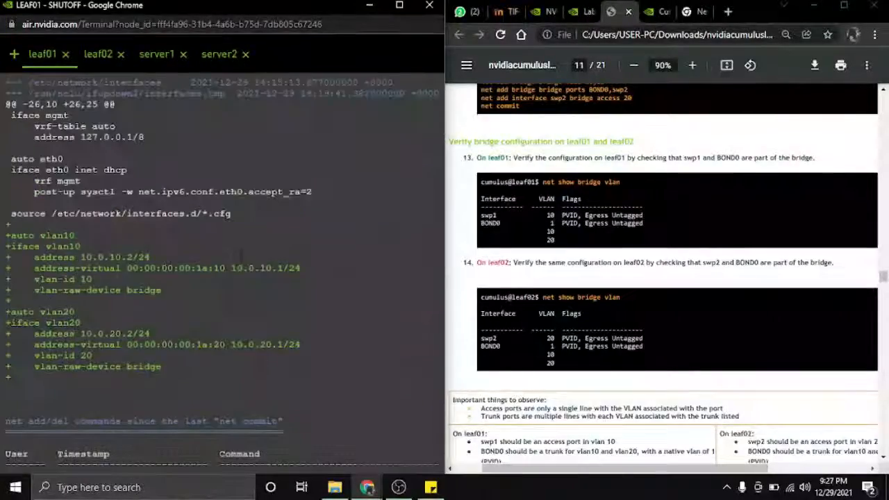
{"action": "scroll", "coordinate": [242, 257], "scroll_direction": "down", "scroll_amount": 10}
{"action": "scroll", "coordinate": [241, 257], "scroll_direction": "up", "scroll_amount": 20}
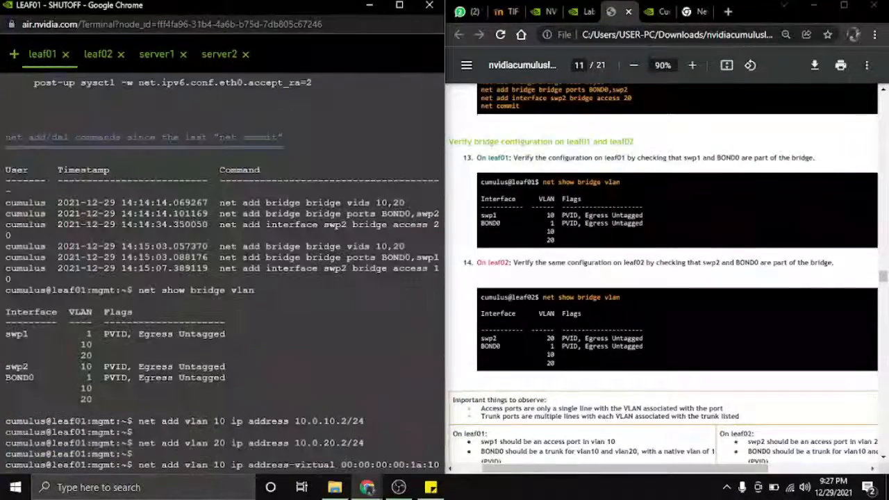
{"action": "scroll", "coordinate": [242, 257], "scroll_direction": "down", "scroll_amount": 8}
{"action": "scroll", "coordinate": [627, 291], "scroll_direction": "down", "scroll_amount": 3}
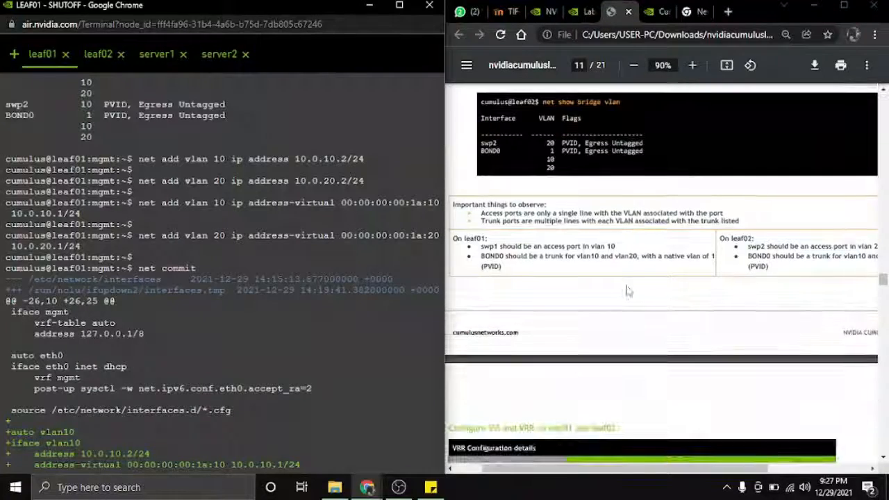
{"action": "scroll", "coordinate": [627, 291], "scroll_direction": "up", "scroll_amount": 2}
{"action": "scroll", "coordinate": [242, 257], "scroll_direction": "down", "scroll_amount": 4}
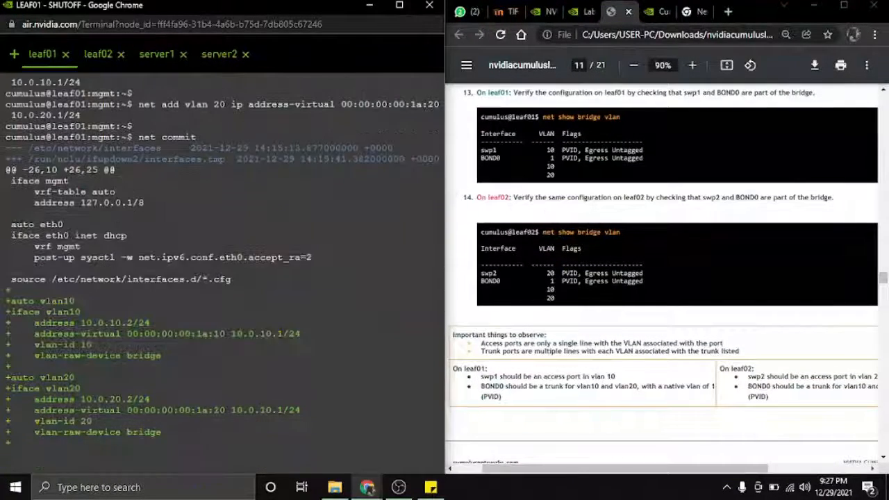
{"action": "scroll", "coordinate": [48, 177], "scroll_direction": "up", "scroll_amount": 8}
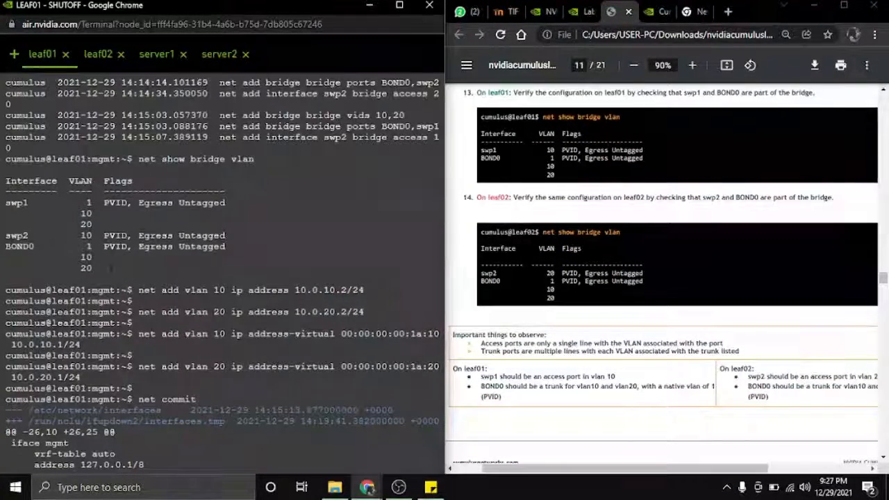
{"action": "left_click_drag", "start_coordinate": [111, 268], "coordinate": [6, 179]}
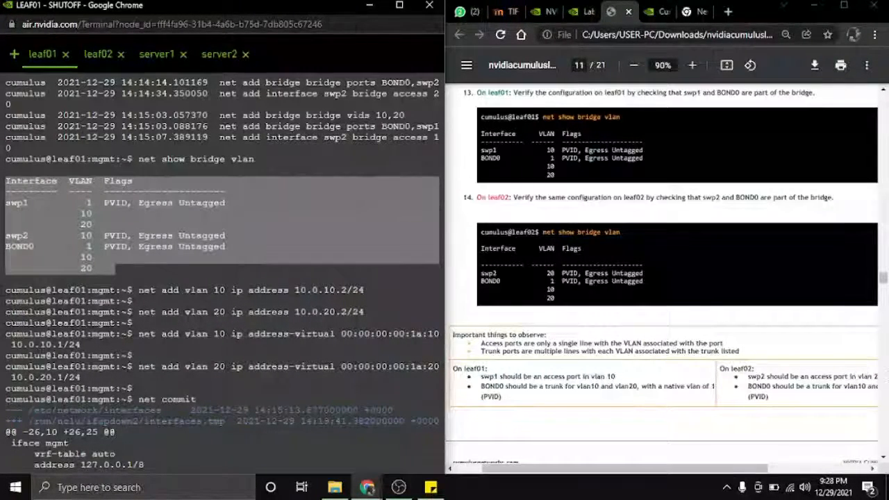
{"action": "left_click", "coordinate": [270, 342]}
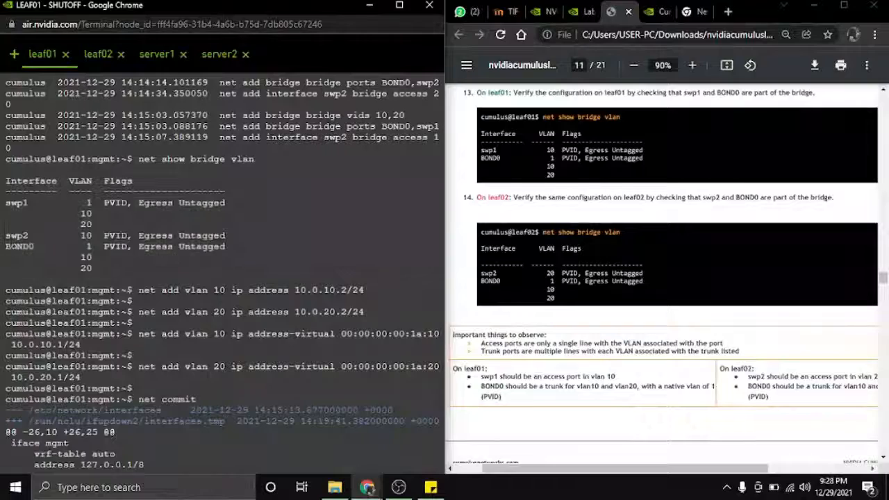
Step: Read the guide's SVI and VRR steps from 15 onward and highlight leaf01's matching net add vlan and net commit commands
{"action": "left_click", "coordinate": [97, 59]}
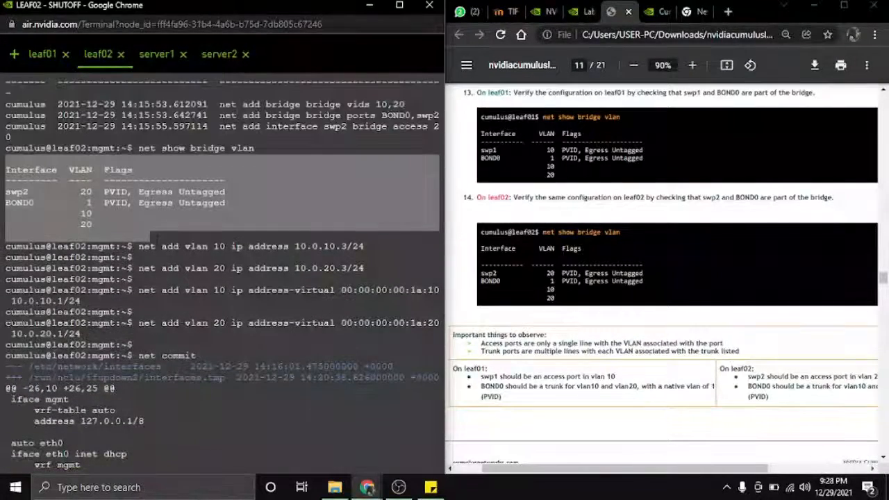
{"action": "scroll", "coordinate": [664, 278], "scroll_direction": "down", "scroll_amount": 8}
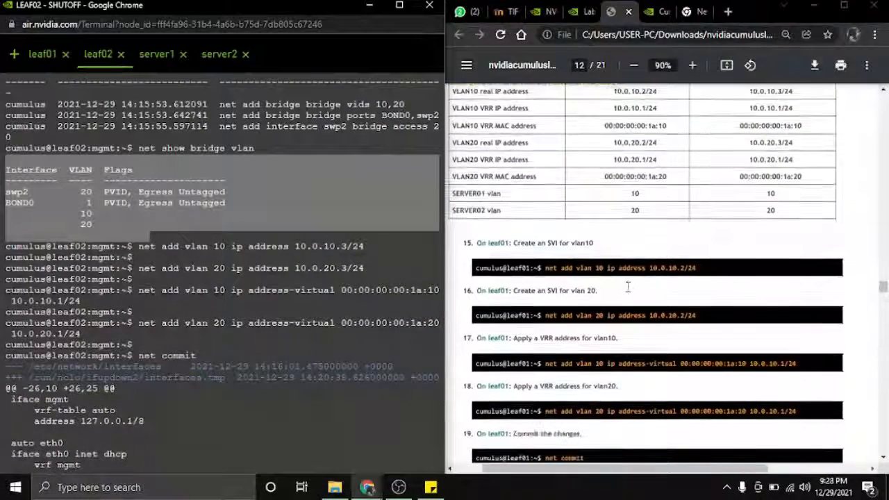
{"action": "scroll", "coordinate": [562, 221], "scroll_direction": "down", "scroll_amount": 2}
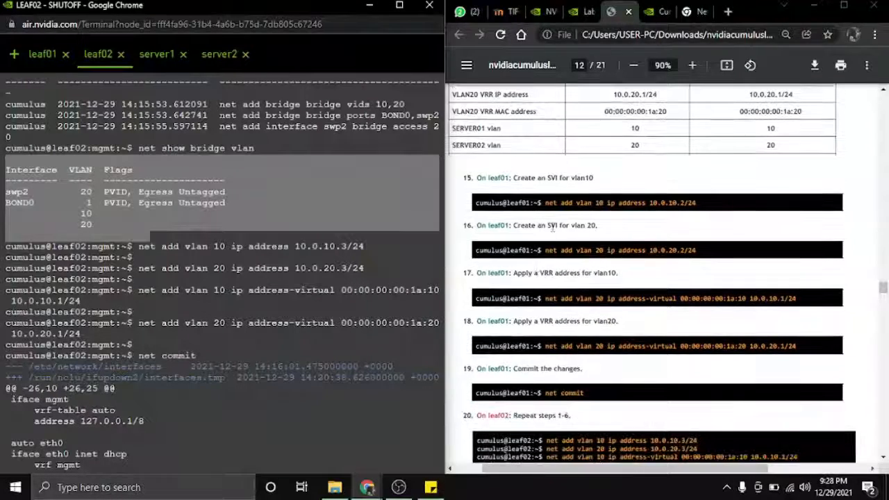
{"action": "left_click", "coordinate": [683, 225]}
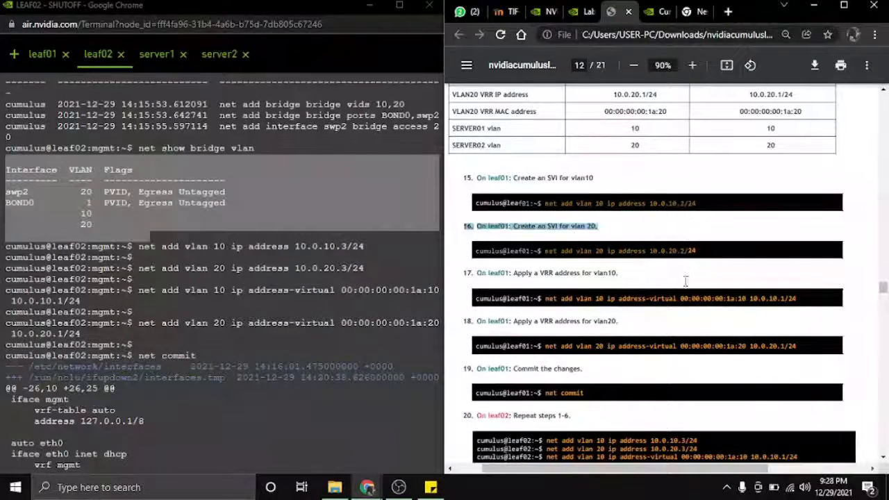
{"action": "left_click_drag", "start_coordinate": [686, 281], "coordinate": [678, 300]}
{"action": "left_click", "coordinate": [44, 54]}
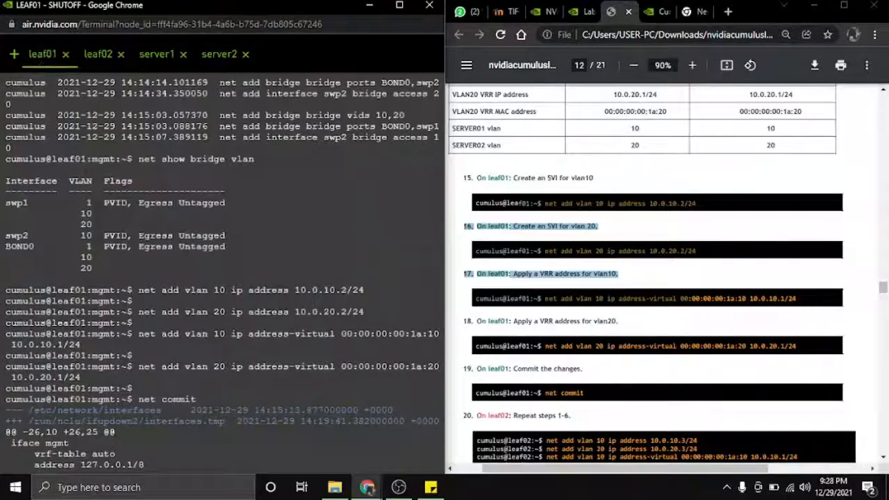
{"action": "left_click_drag", "start_coordinate": [6, 222], "coordinate": [323, 335]}
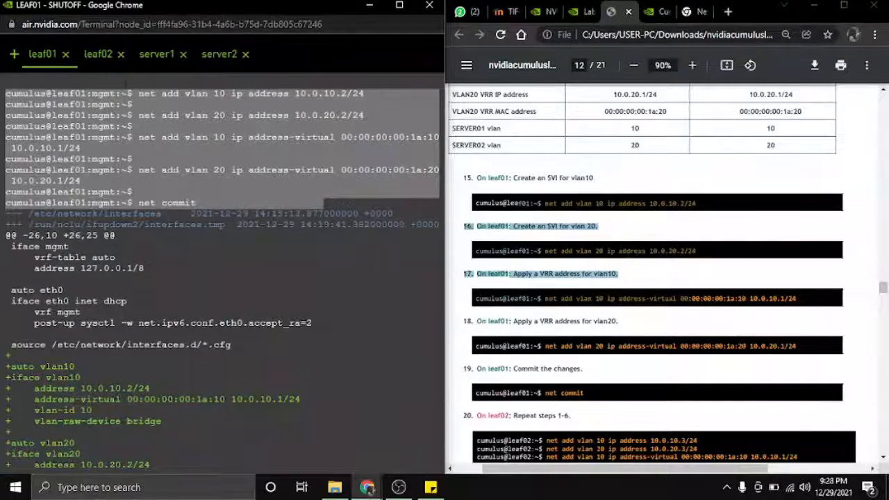
Step: Compare the guide's step 20 with leaf02's VLAN 10 and 20 address commands, highlighting them through net commit and checking the commit diff
{"action": "scroll", "coordinate": [591, 264], "scroll_direction": "down", "scroll_amount": 3}
{"action": "left_click", "coordinate": [547, 246]}
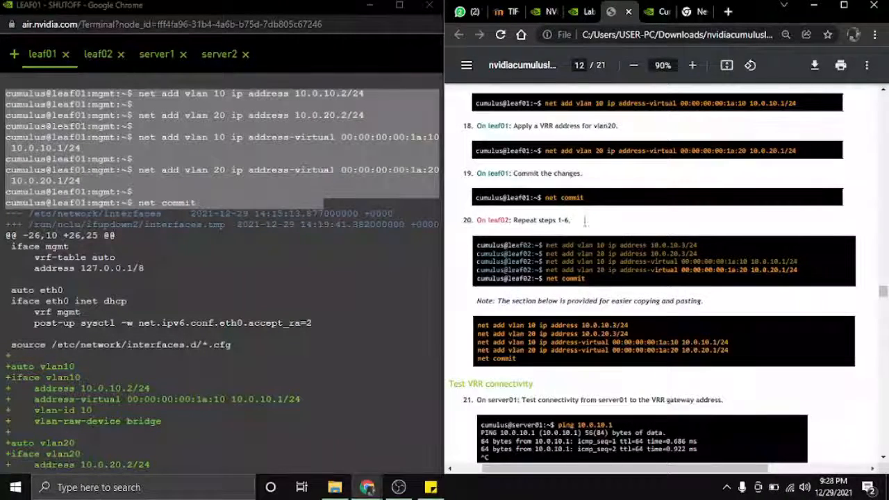
{"action": "scroll", "coordinate": [584, 221], "scroll_direction": "up", "scroll_amount": 3}
{"action": "scroll", "coordinate": [541, 346], "scroll_direction": "down", "scroll_amount": 1}
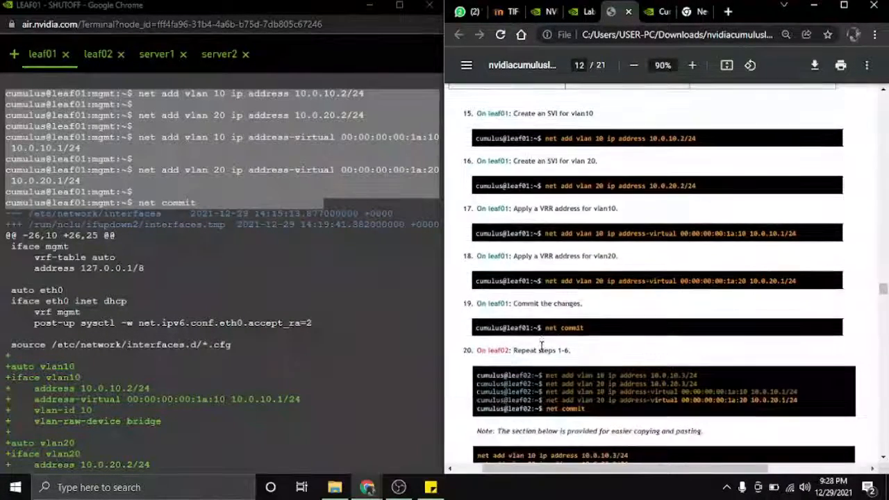
{"action": "scroll", "coordinate": [541, 345], "scroll_direction": "down", "scroll_amount": 4}
{"action": "left_click", "coordinate": [98, 54]}
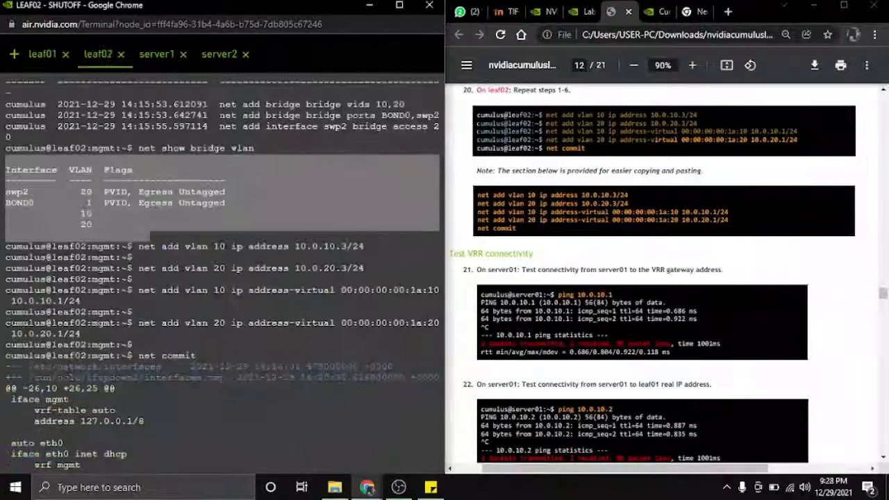
{"action": "scroll", "coordinate": [270, 224], "scroll_direction": "down", "scroll_amount": 1}
{"action": "left_click_drag", "start_coordinate": [230, 291], "coordinate": [6, 170]}
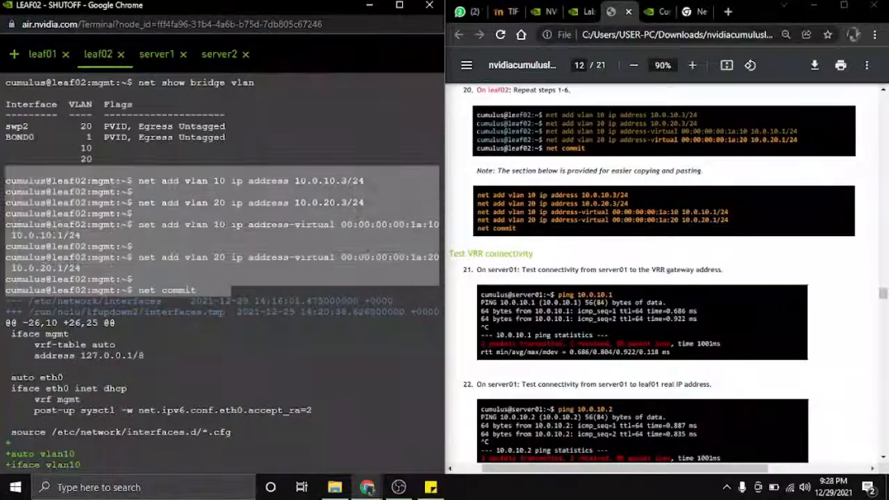
{"action": "scroll", "coordinate": [173, 196], "scroll_direction": "down", "scroll_amount": 2}
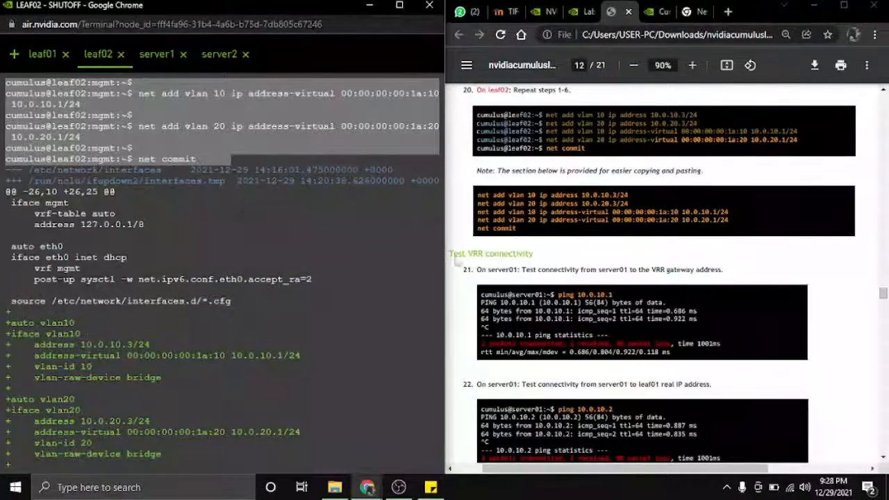
Step: Review leaf01's VLAN commit diff and ping output for VRR gateway 10.0.10.1, then stop the running ping
{"action": "left_click", "coordinate": [39, 61]}
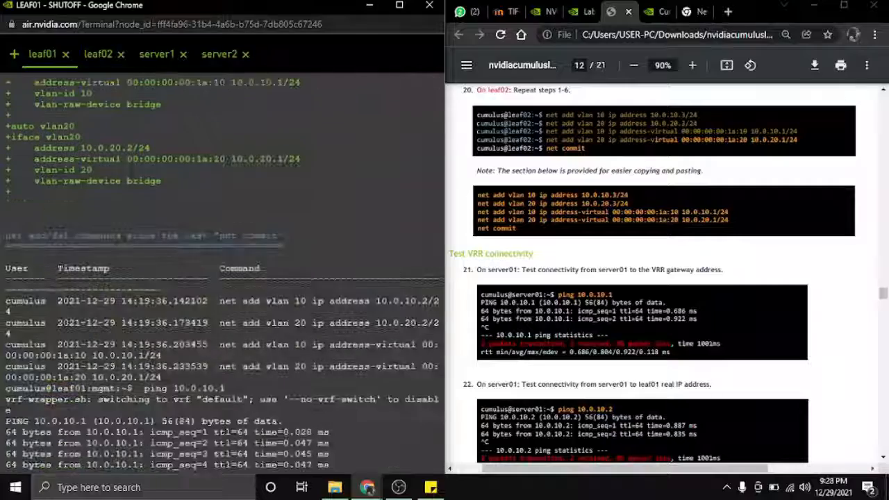
{"action": "scroll", "coordinate": [139, 189], "scroll_direction": "up", "scroll_amount": 4}
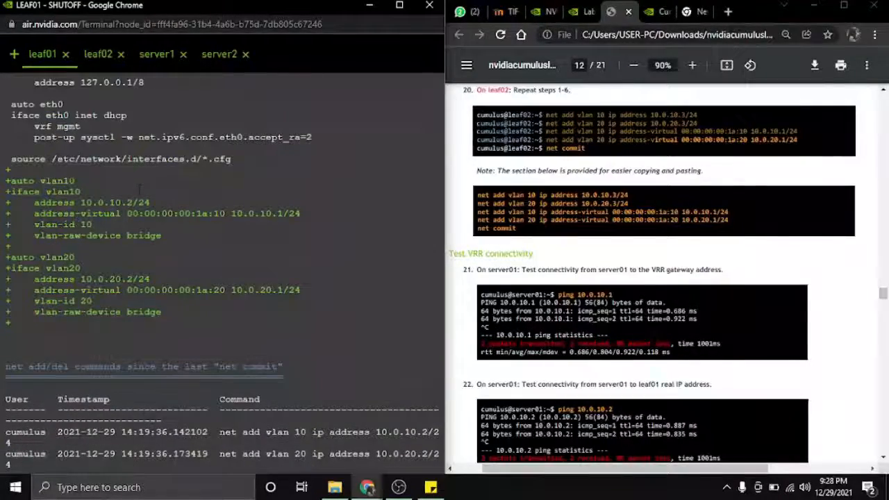
{"action": "scroll", "coordinate": [140, 189], "scroll_direction": "down", "scroll_amount": 15}
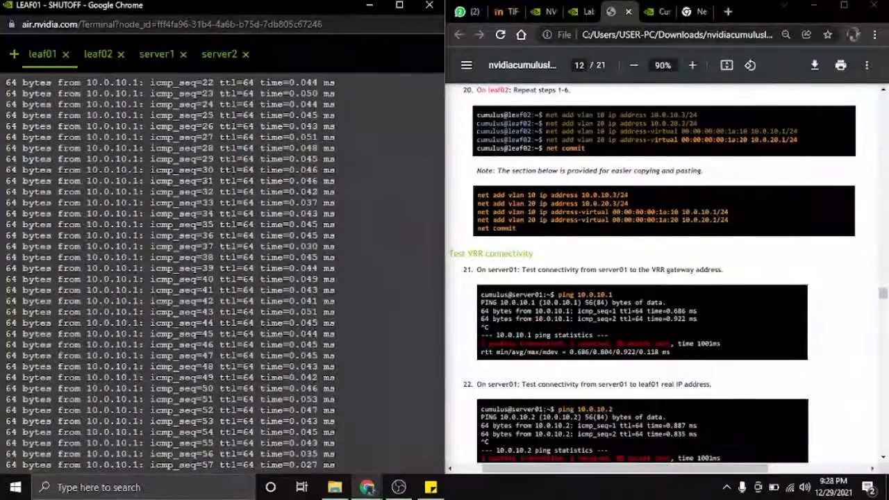
{"action": "scroll", "coordinate": [139, 188], "scroll_direction": "down", "scroll_amount": 8}
{"action": "scroll", "coordinate": [140, 189], "scroll_direction": "up", "scroll_amount": 10}
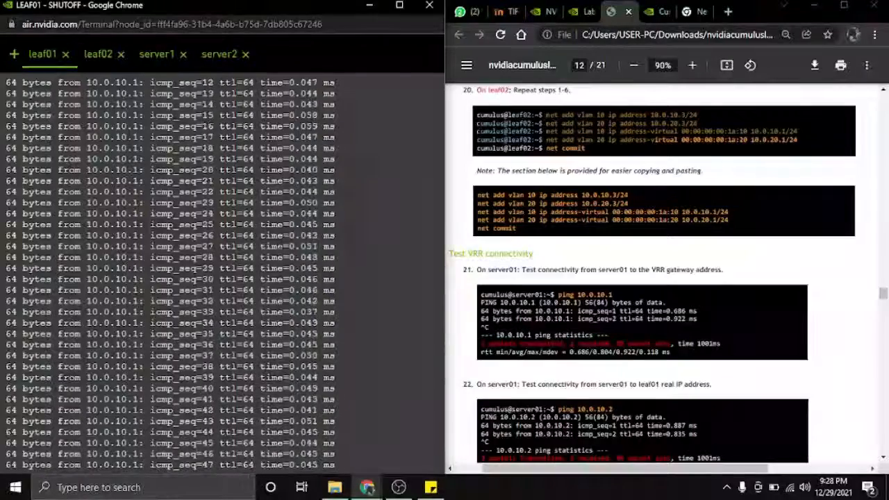
{"action": "scroll", "coordinate": [139, 189], "scroll_direction": "up", "scroll_amount": 10}
{"action": "scroll", "coordinate": [140, 189], "scroll_direction": "down", "scroll_amount": 2}
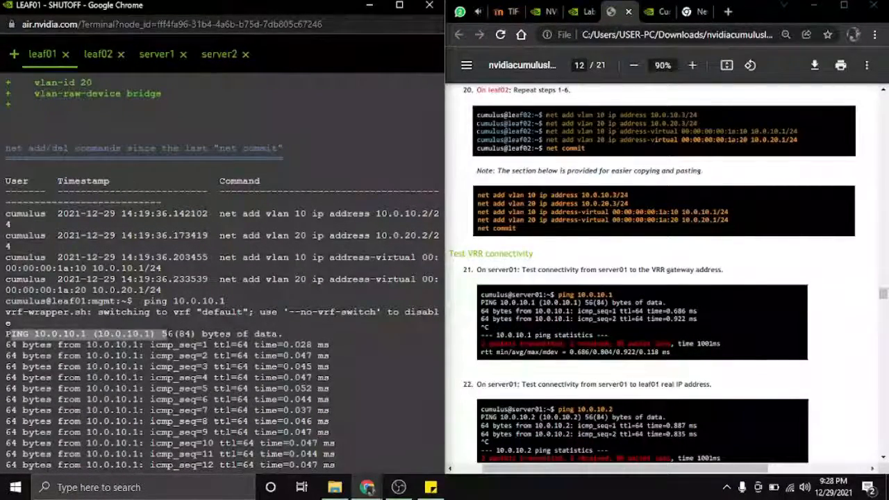
{"action": "key", "text": "ctrl+c"}
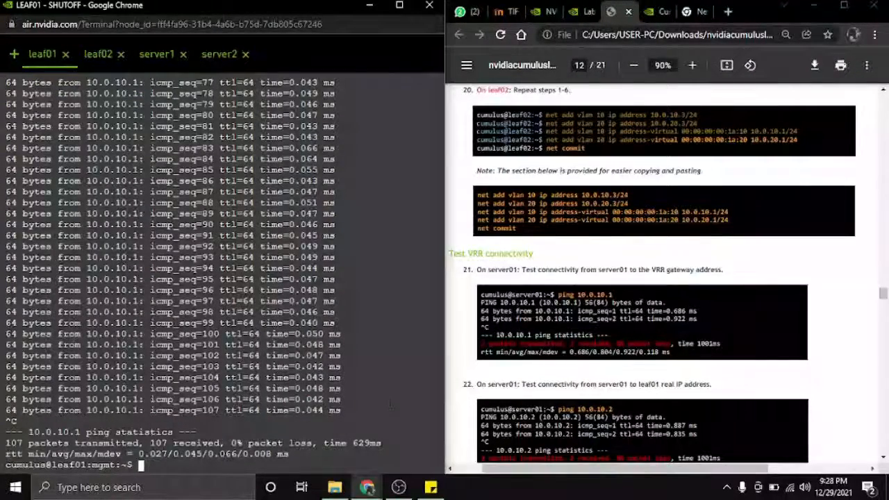
Step: Copy the guide's step 22 command, run ping 10.0.10.2 on leaf01, and stop it after several replies
{"action": "scroll", "coordinate": [556, 379], "scroll_direction": "down", "scroll_amount": 1}
{"action": "left_click", "coordinate": [564, 345]}
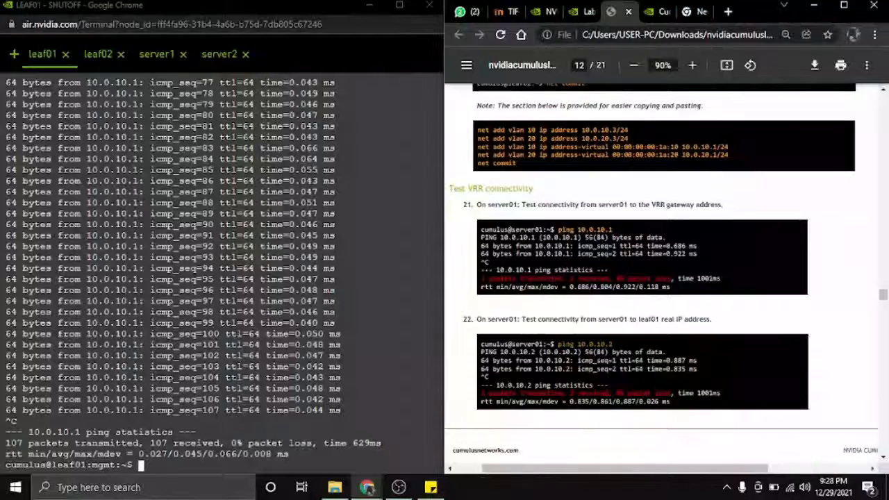
{"action": "right_click", "coordinate": [560, 345]}
{"action": "left_click", "coordinate": [577, 352]}
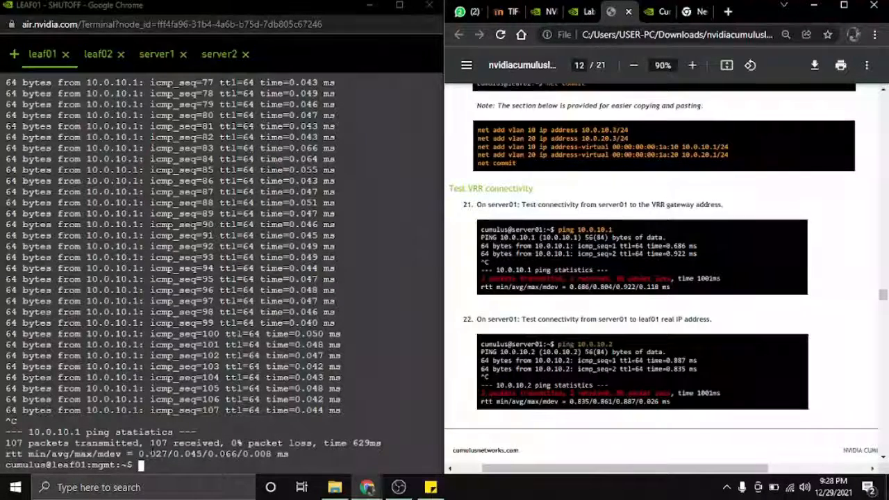
{"action": "right_click", "coordinate": [147, 463]}
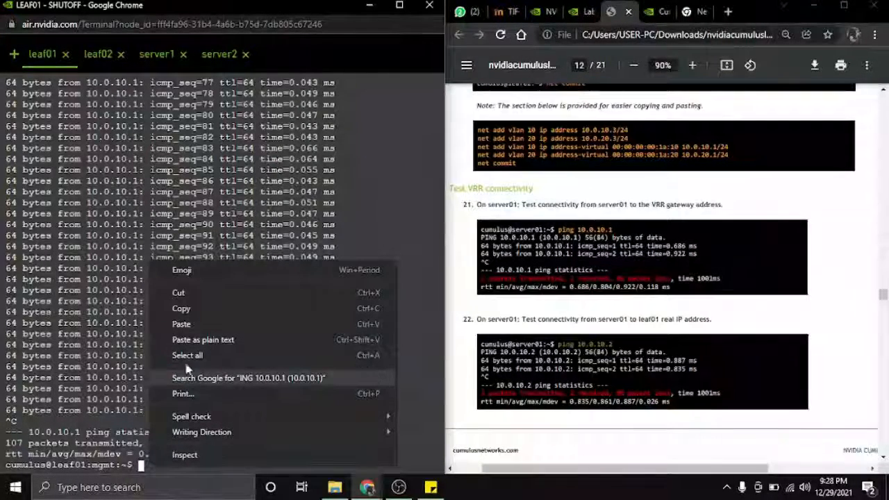
{"action": "left_click", "coordinate": [182, 324]}
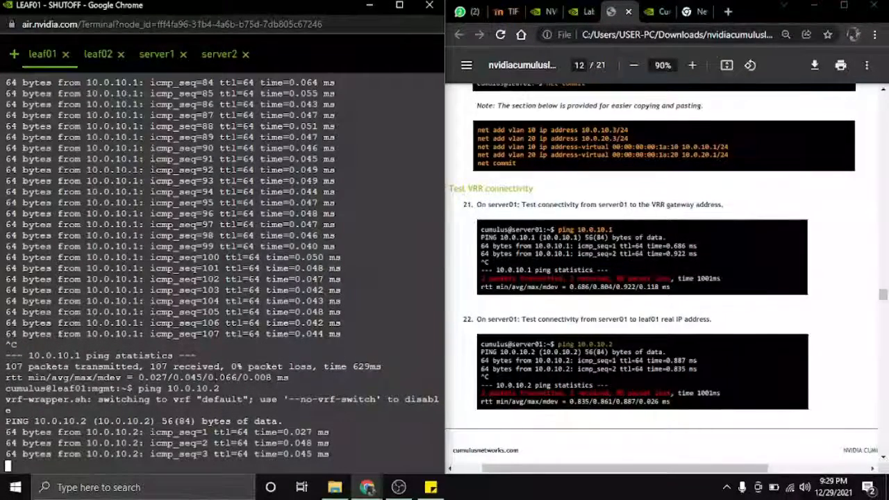
{"action": "left_click", "coordinate": [401, 9]}
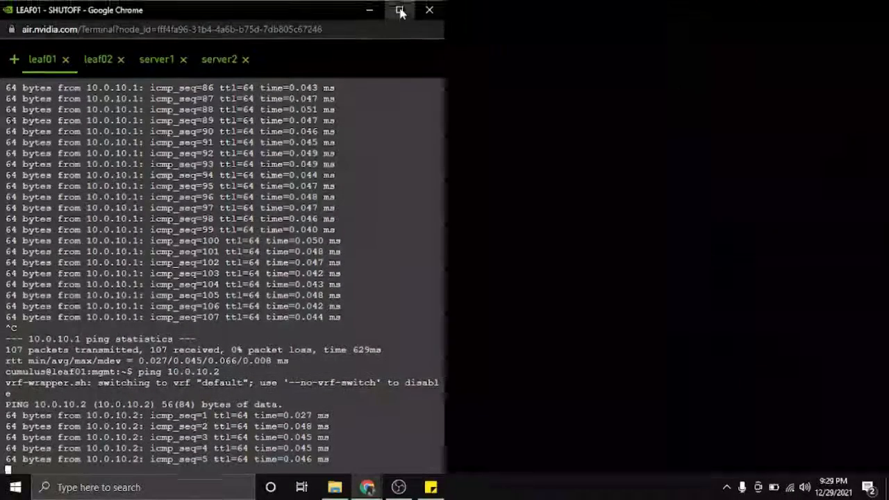
{"action": "key", "text": "ctrl+c"}
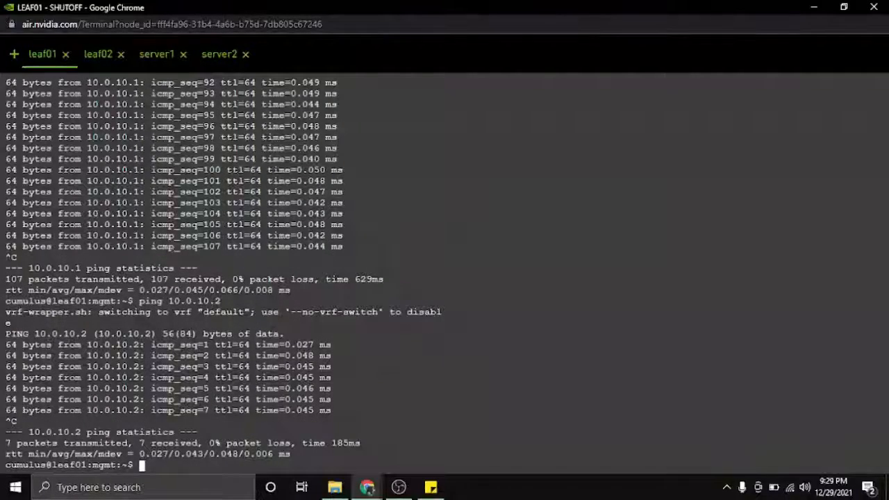
{"action": "left_click", "coordinate": [844, 7]}
Step: Copy the guide's step 23 command and run ping 10.0.10.3 on leaf01 to test leaf02's real IP address
{"action": "scroll", "coordinate": [621, 268], "scroll_direction": "down", "scroll_amount": 4}
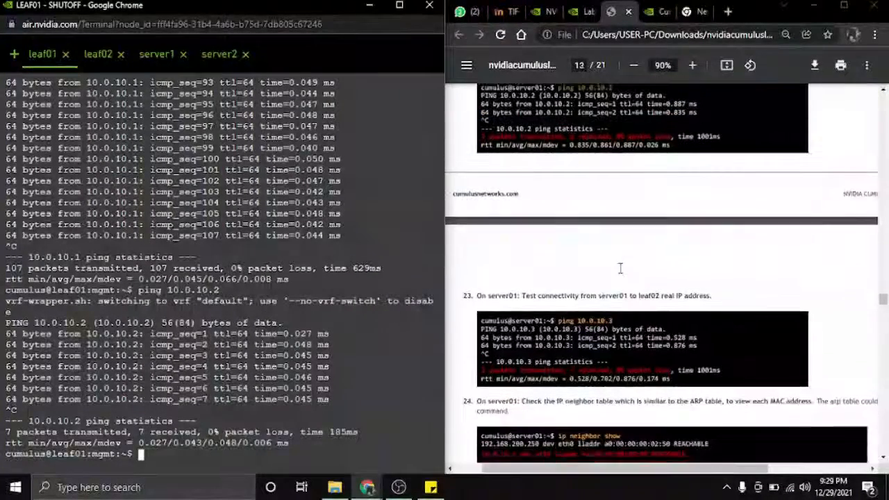
{"action": "left_click", "coordinate": [611, 298]}
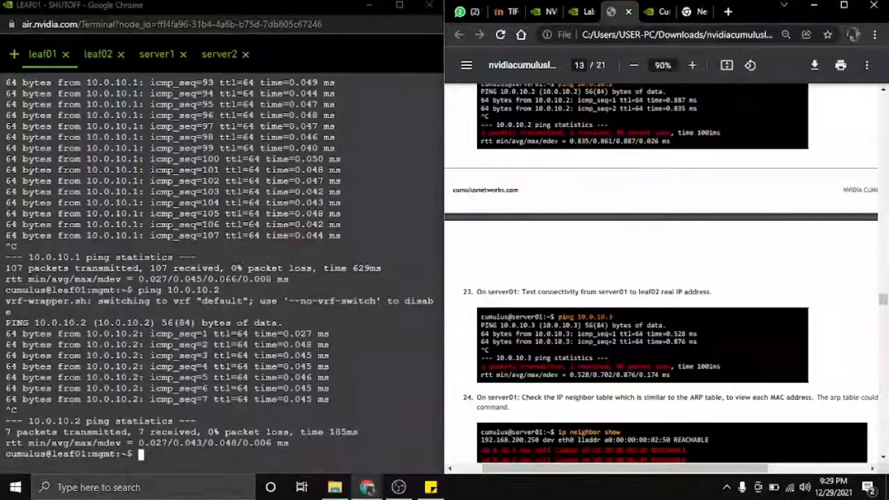
{"action": "right_click", "coordinate": [204, 454]}
{"action": "left_click", "coordinate": [246, 355]}
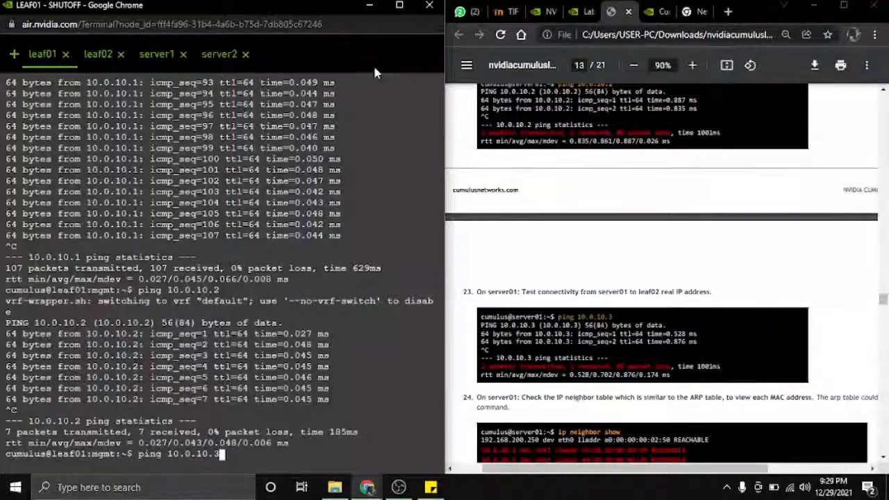
{"action": "key", "text": "Return"}
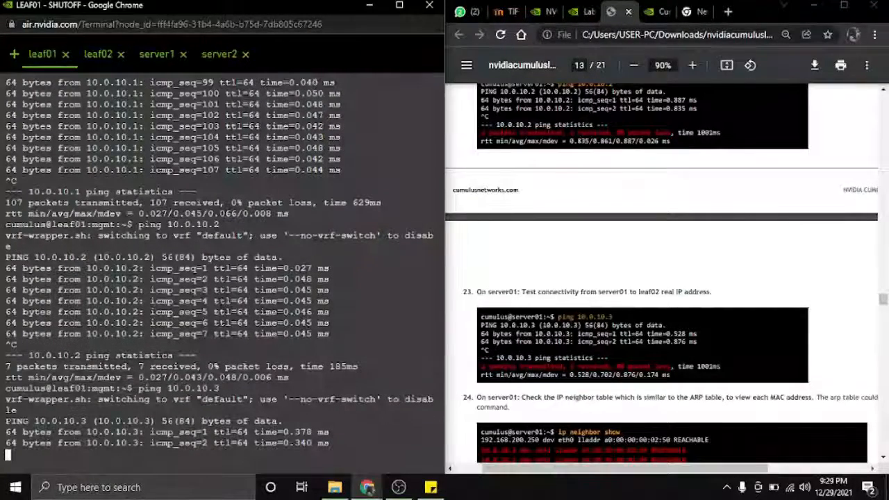
{"action": "left_click", "coordinate": [400, 5]}
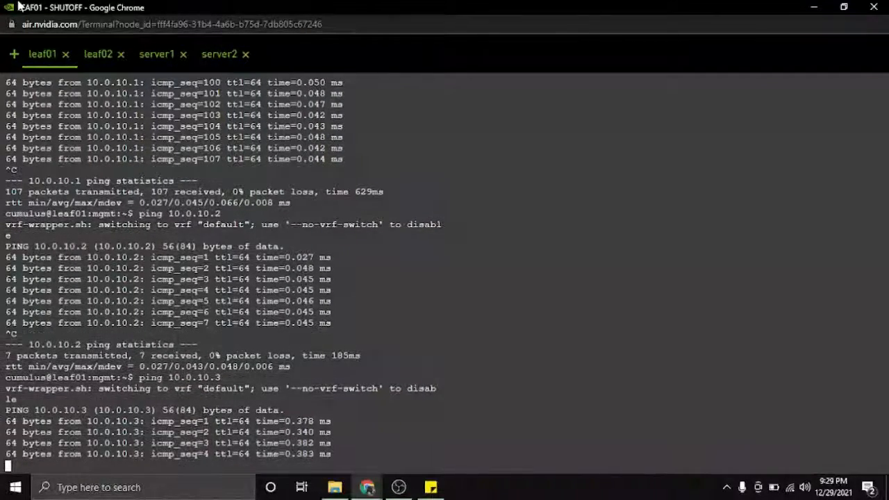